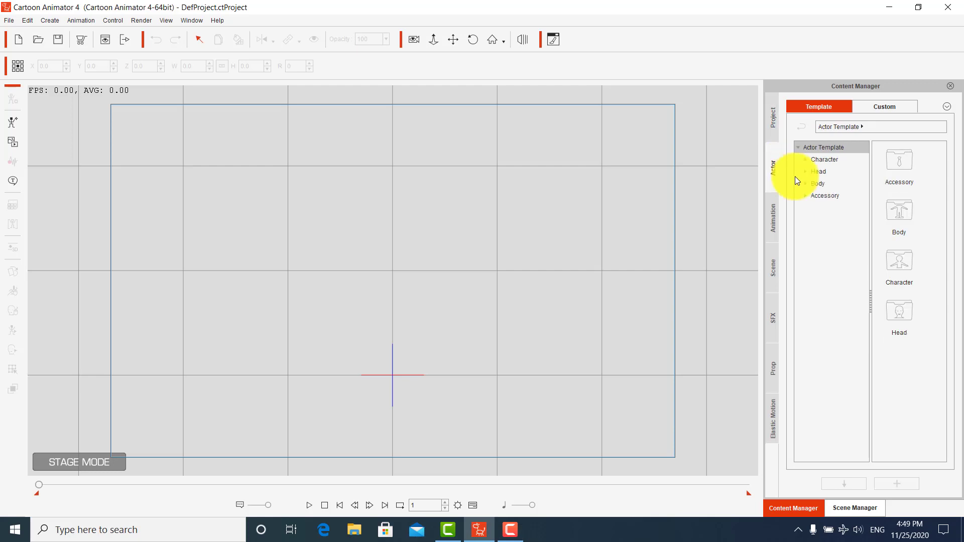
Add the Teds Dog character from the G3 360 Animals templates to the stage.
click(822, 160)
click(805, 160)
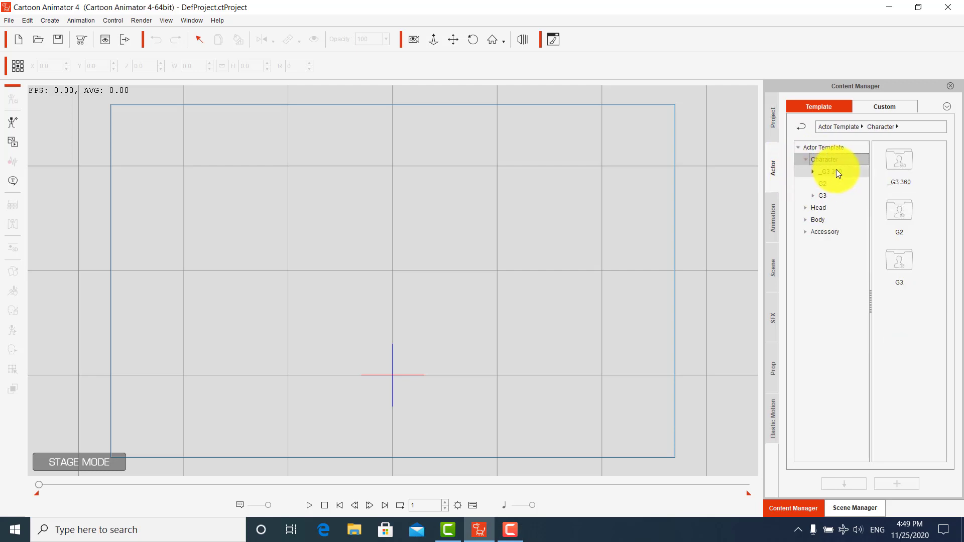
click(811, 172)
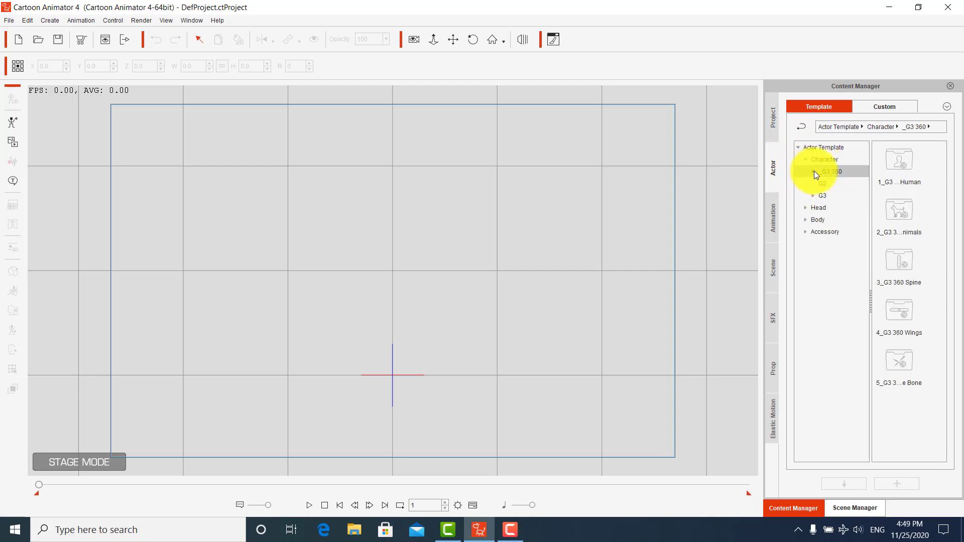
double_click(908, 208)
drag(906, 235, 329, 201)
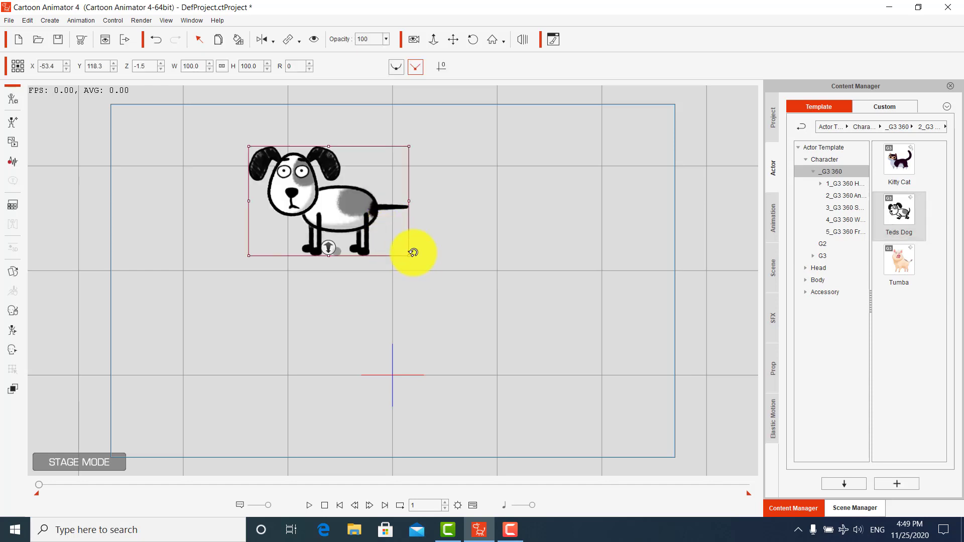
Enlarge the dog to about 170% near the middle of the stage and open it in Composer mode.
drag(413, 256, 469, 296)
drag(354, 191, 431, 279)
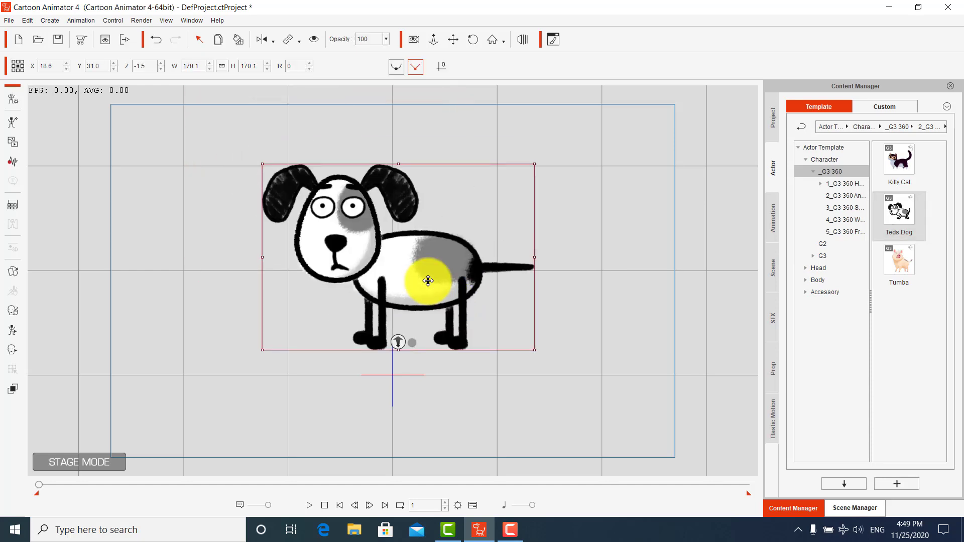
click(12, 98)
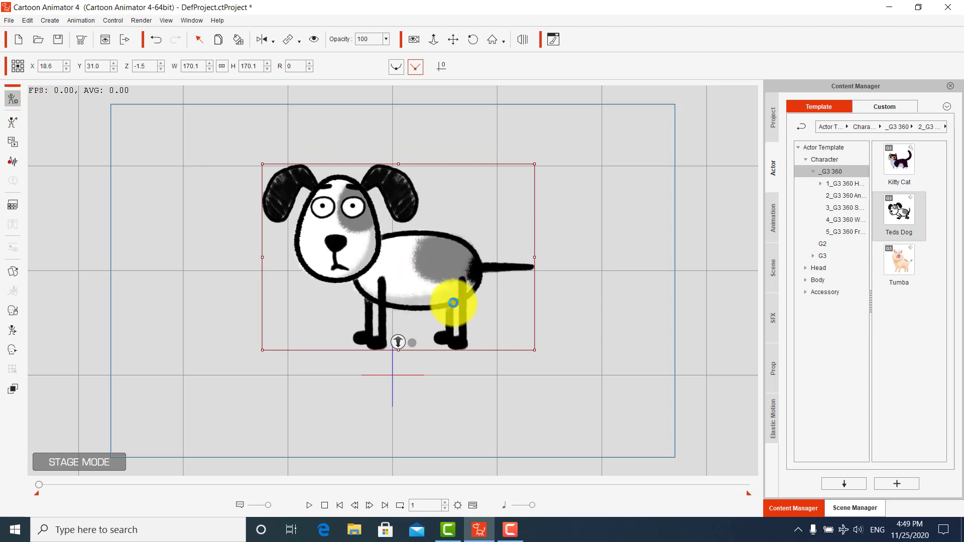
double_click(453, 303)
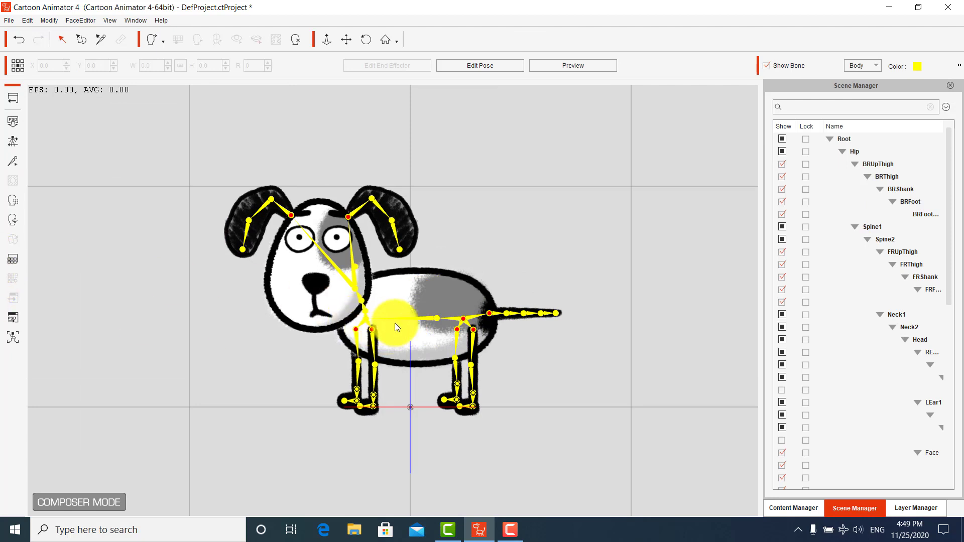
Replace the dog's Hip sprite with the Hip image from the Rabbit folder using the Sprite Editor.
click(396, 327)
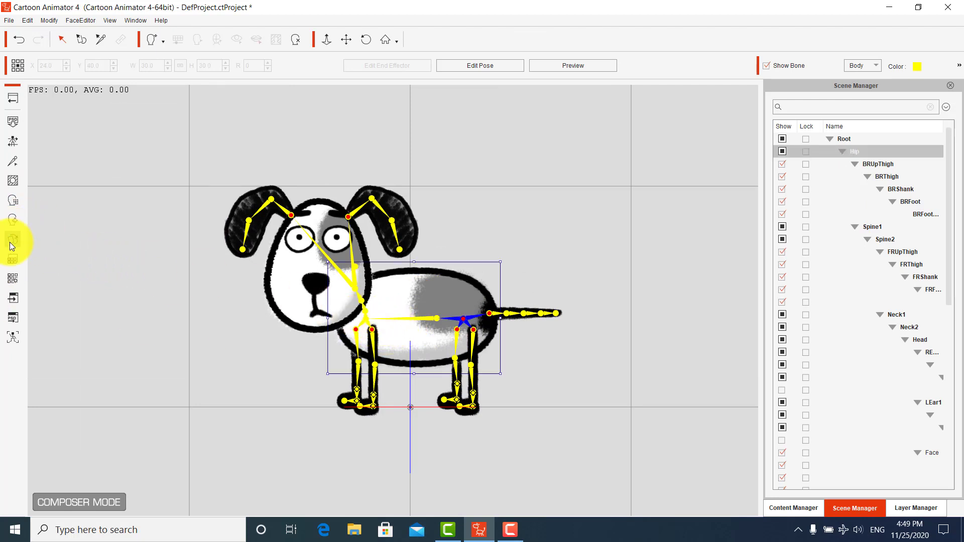
click(11, 241)
click(583, 192)
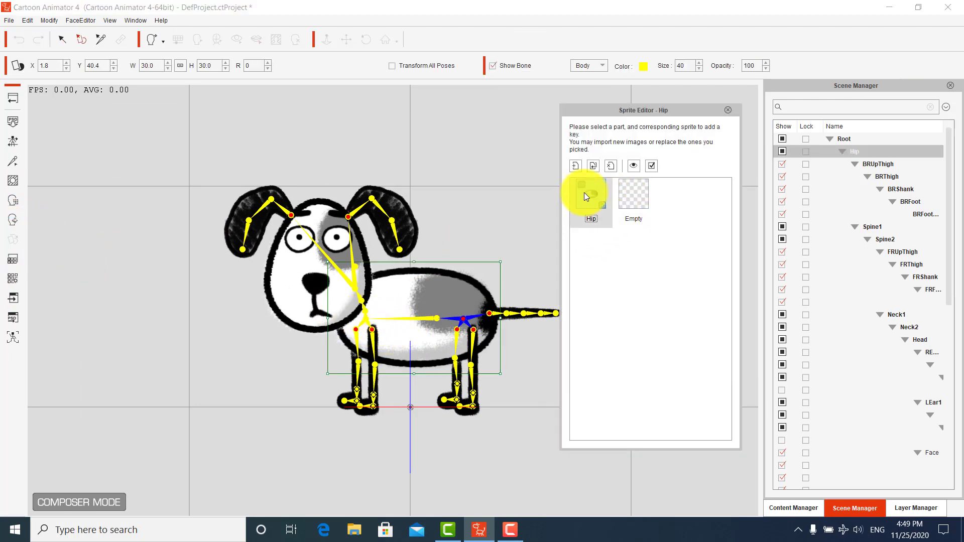
double_click(584, 192)
drag(663, 115, 553, 104)
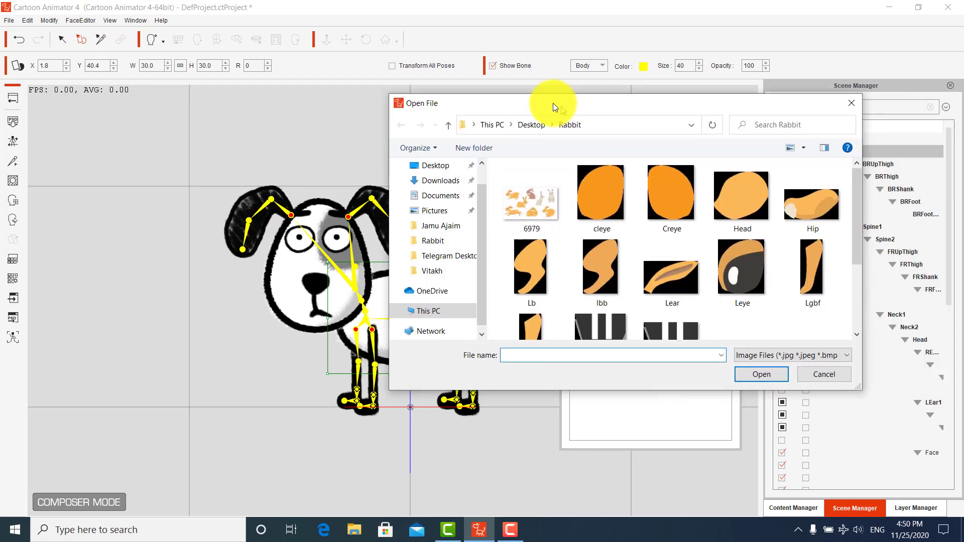
double_click(803, 201)
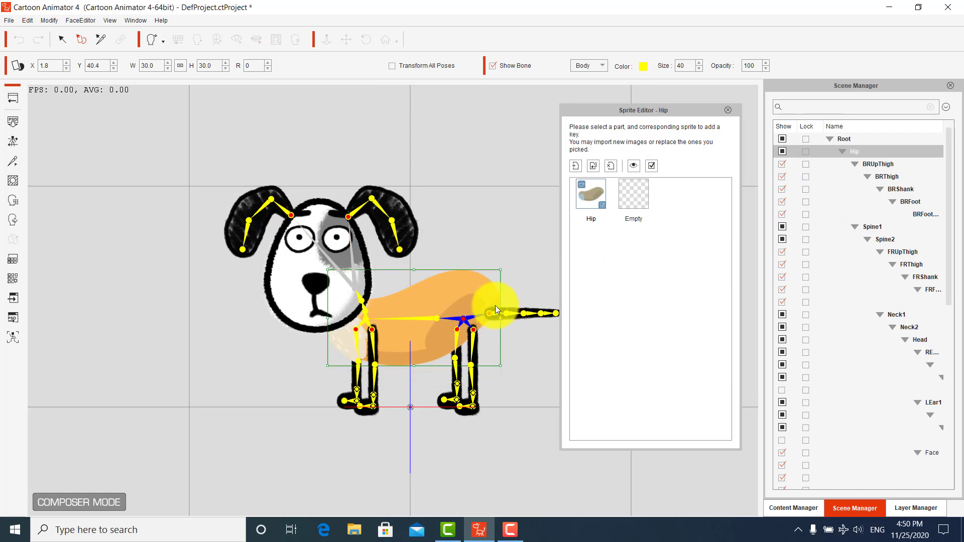
Replace the BLUpThigh sprite with the Lb image and move it to about X 19.4, Y 25.5 on the rabbit's rear.
click(471, 335)
click(583, 209)
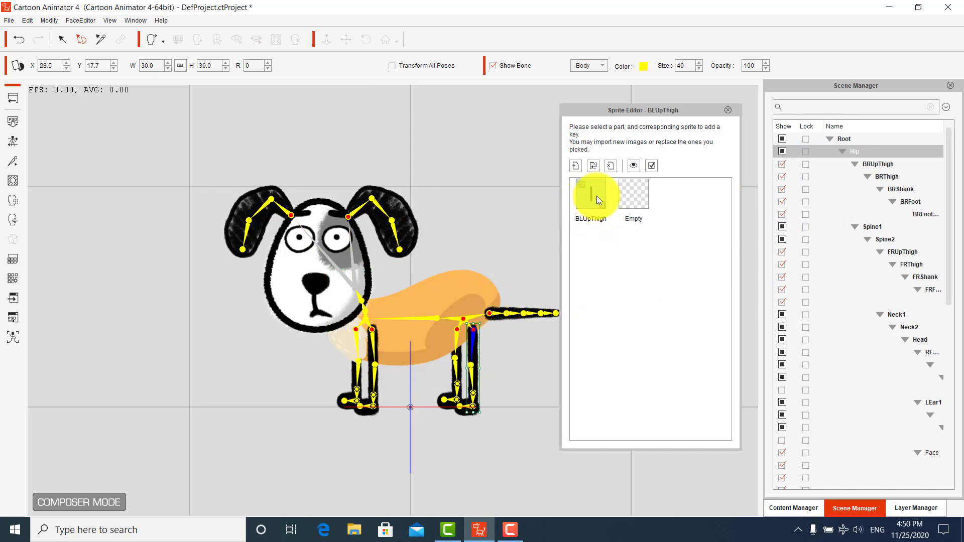
double_click(597, 196)
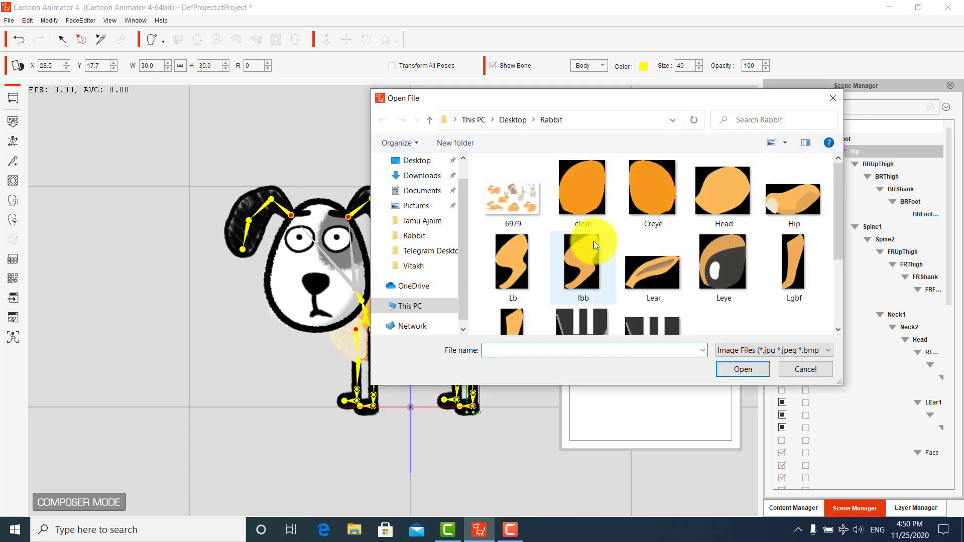
double_click(511, 267)
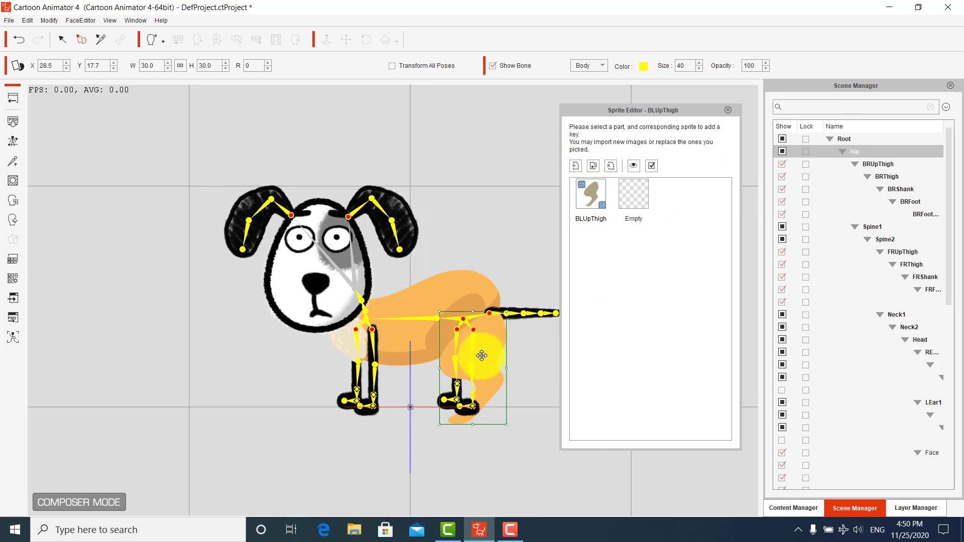
drag(482, 355, 462, 339)
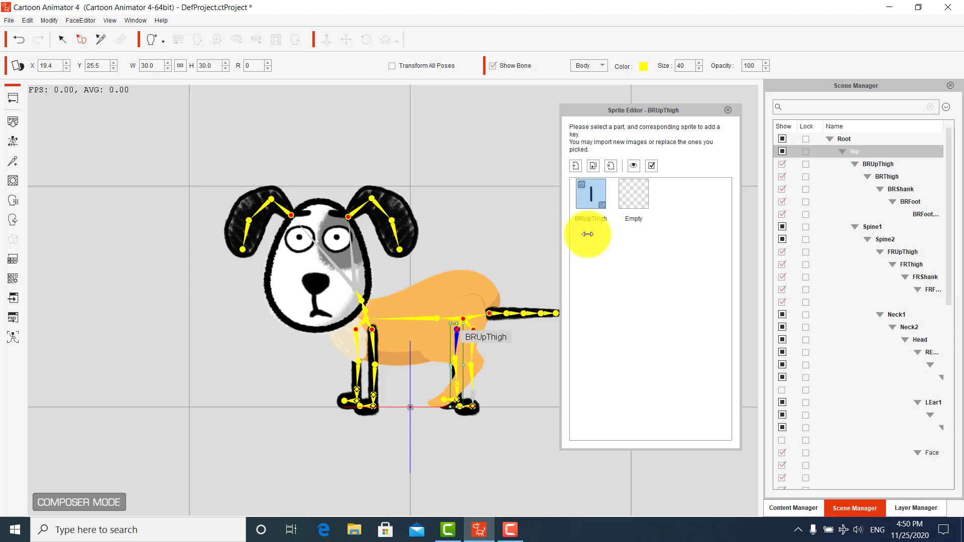
Replace the BRUpThigh sprite with the lbb image and move it to about X 17.4, Y 30.1.
double_click(598, 193)
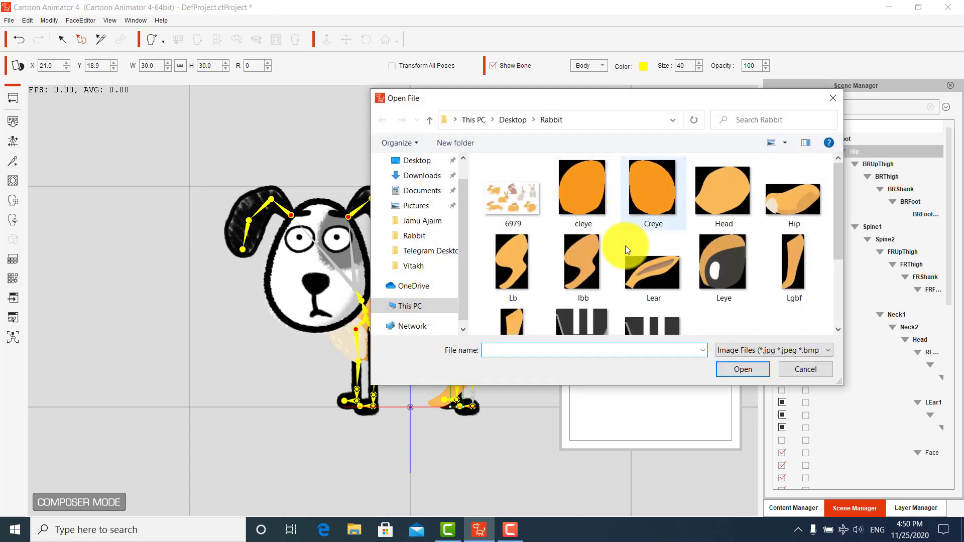
double_click(597, 258)
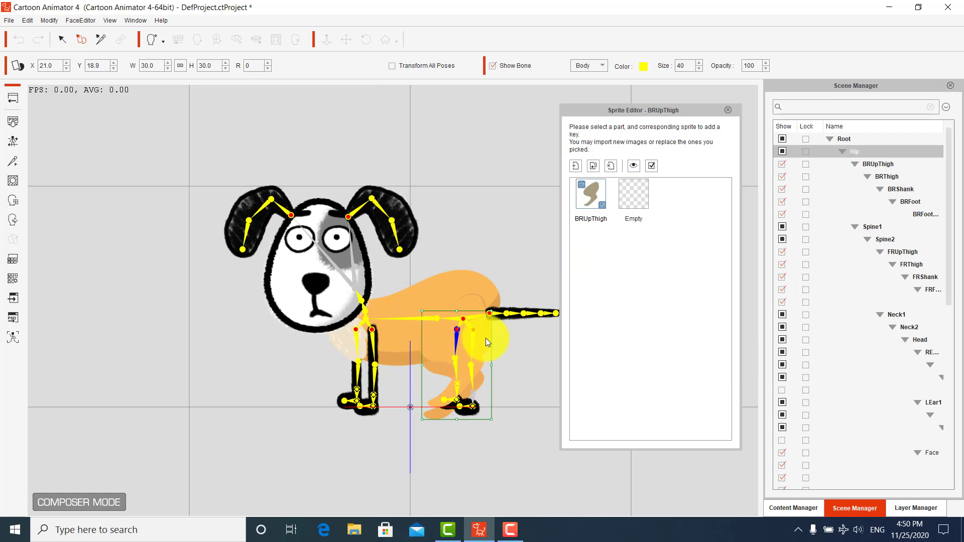
drag(484, 342, 476, 318)
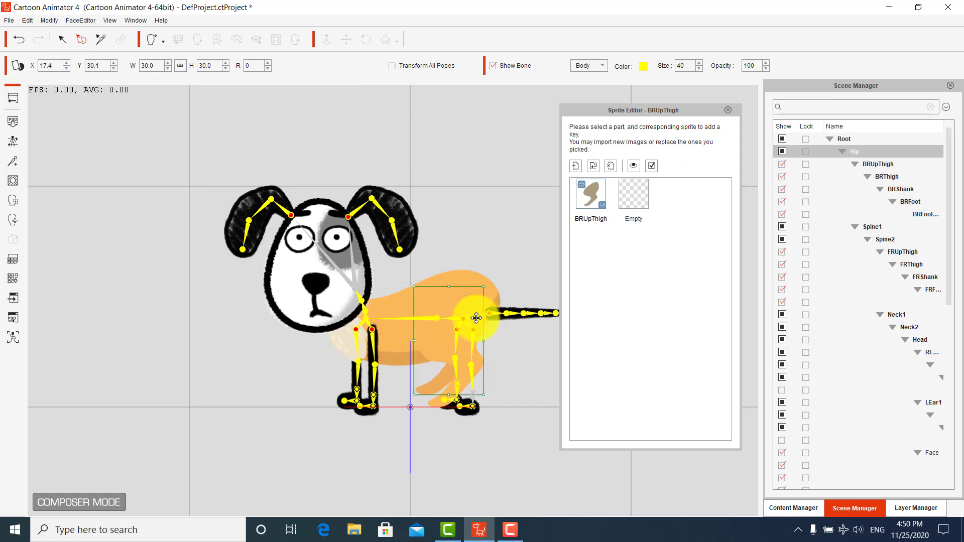
Replace the FLUpThigh sprite with the lgf image and shift it to about X -14.3, Y 19.6.
click(371, 345)
double_click(589, 197)
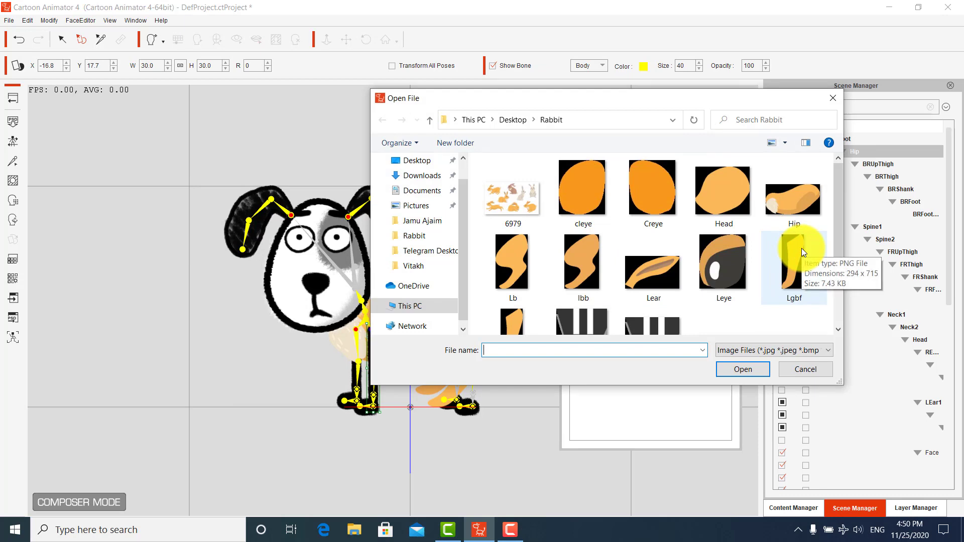
scroll(838, 238, down, 1)
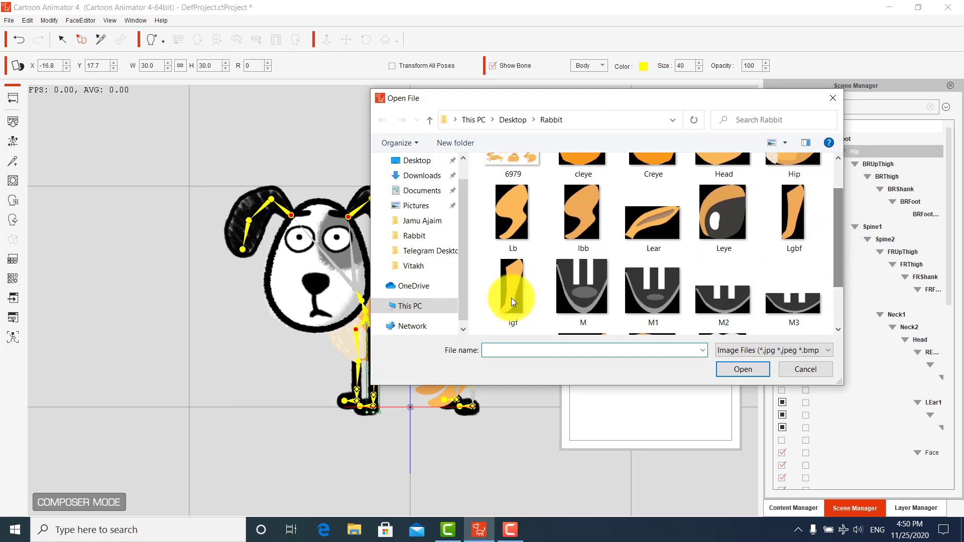
double_click(521, 288)
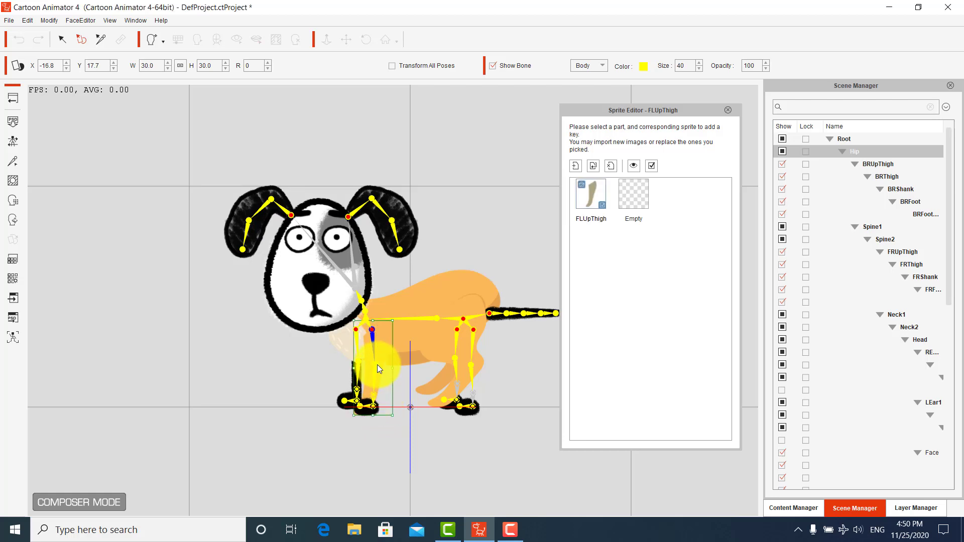
mouse_move(383, 354)
mouse_down()
mouse_move(400, 351)
mouse_move(389, 353)
mouse_up()
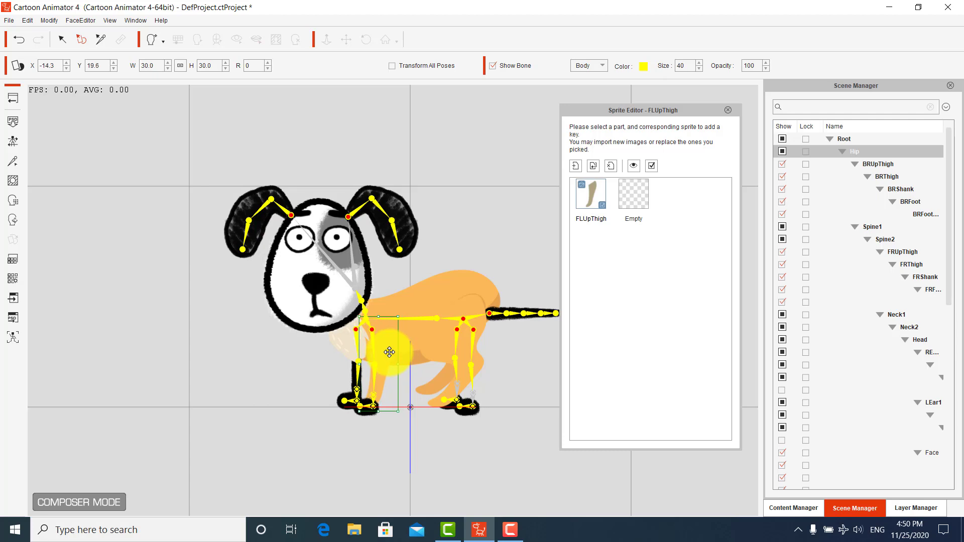
Replace the FRUpThigh sprite with the Lgbf image and shift it to about X -23.7, Y 22.6.
click(358, 341)
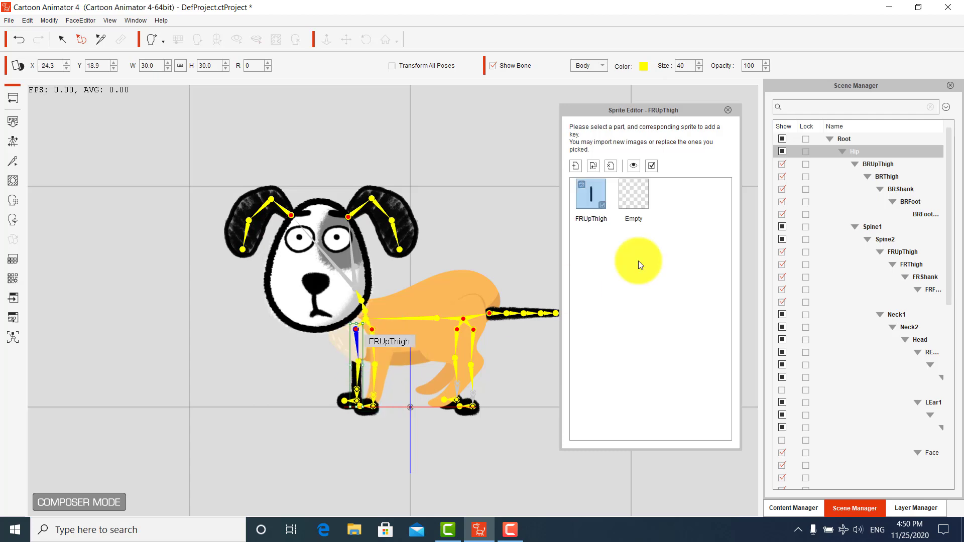
double_click(595, 197)
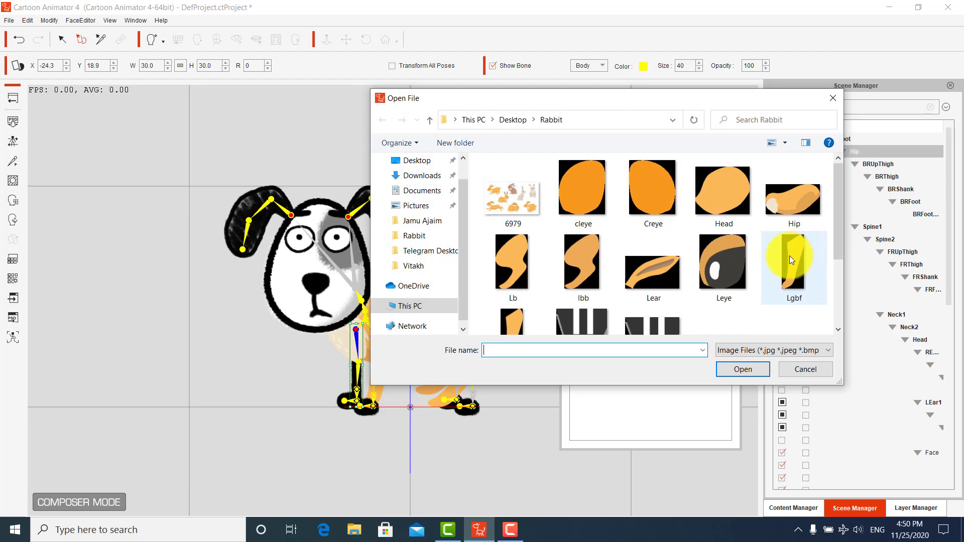
double_click(797, 258)
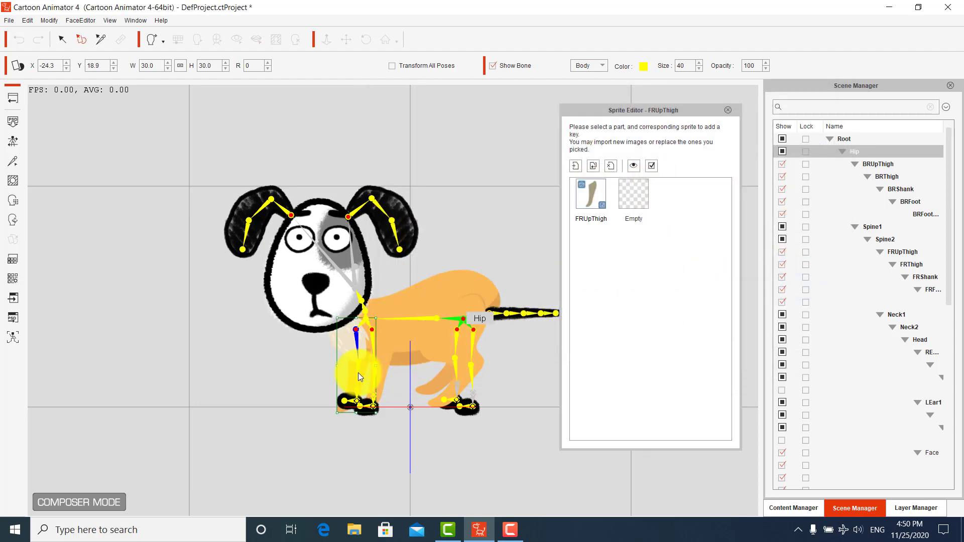
mouse_move(366, 372)
mouse_down()
mouse_move(365, 355)
mouse_move(364, 363)
mouse_up()
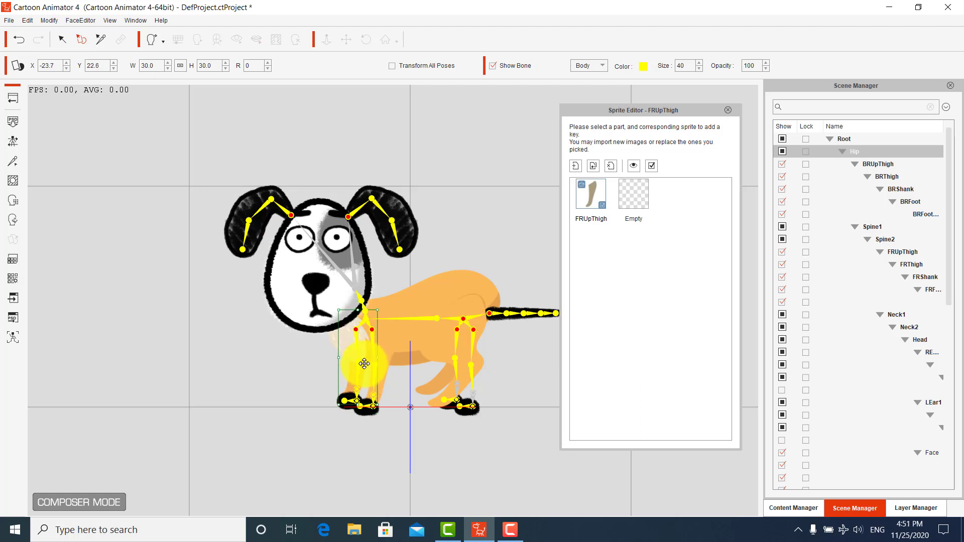
Fine-tune the BRUpThigh sprite's position to about X 14.4, Y 26.9.
click(442, 379)
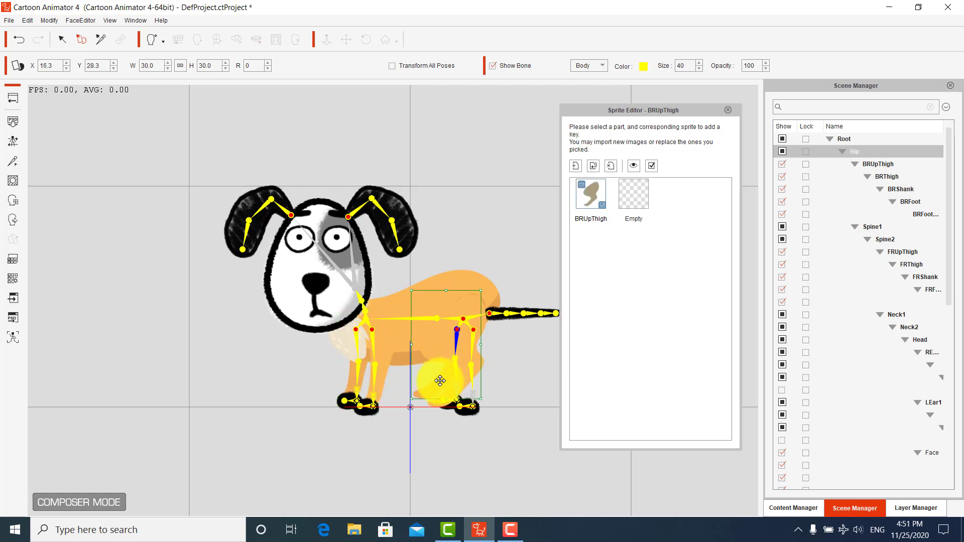
drag(440, 381, 436, 383)
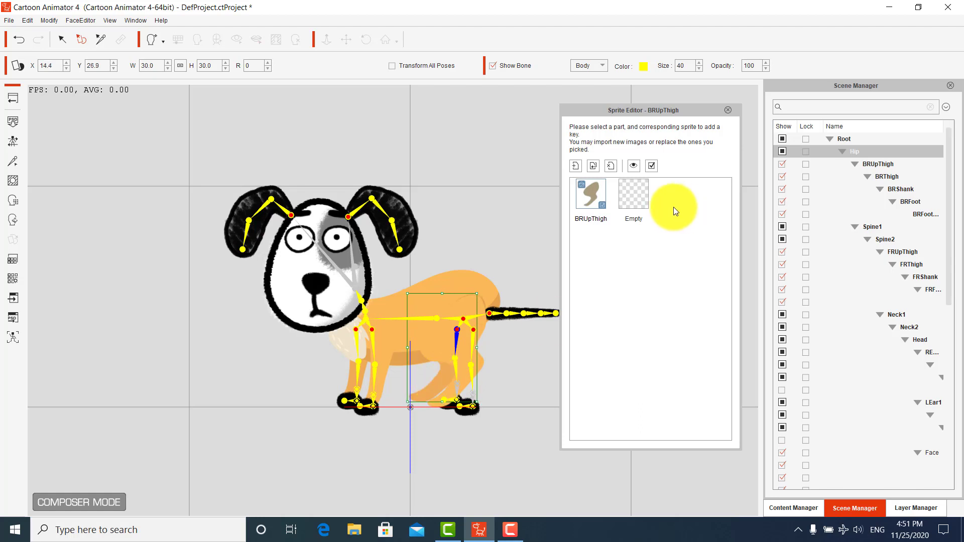
Replace the Tail1 sprite with the tail image, attach it to the rump at about X 42.3, Y 46.8, and close the Sprite Editor.
drag(496, 318, 586, 200)
double_click(587, 198)
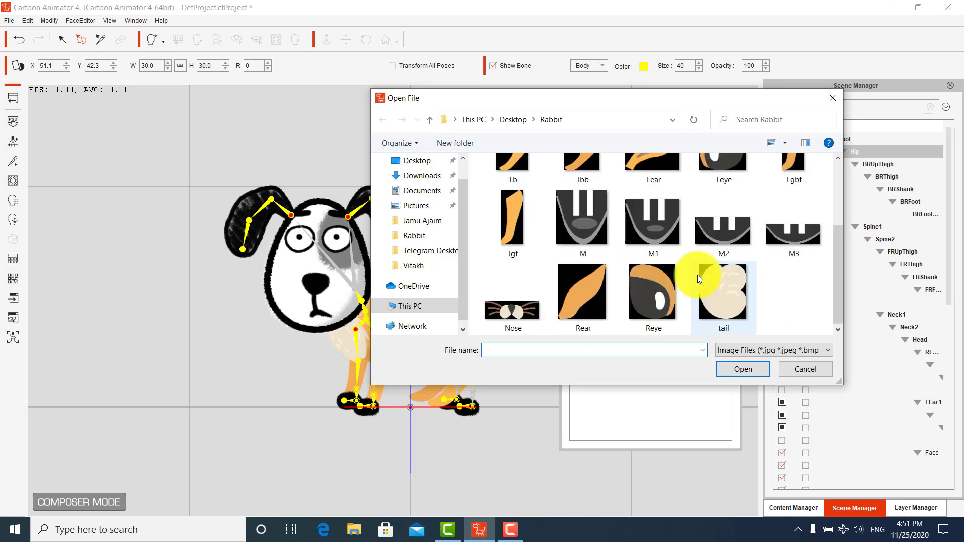
double_click(698, 275)
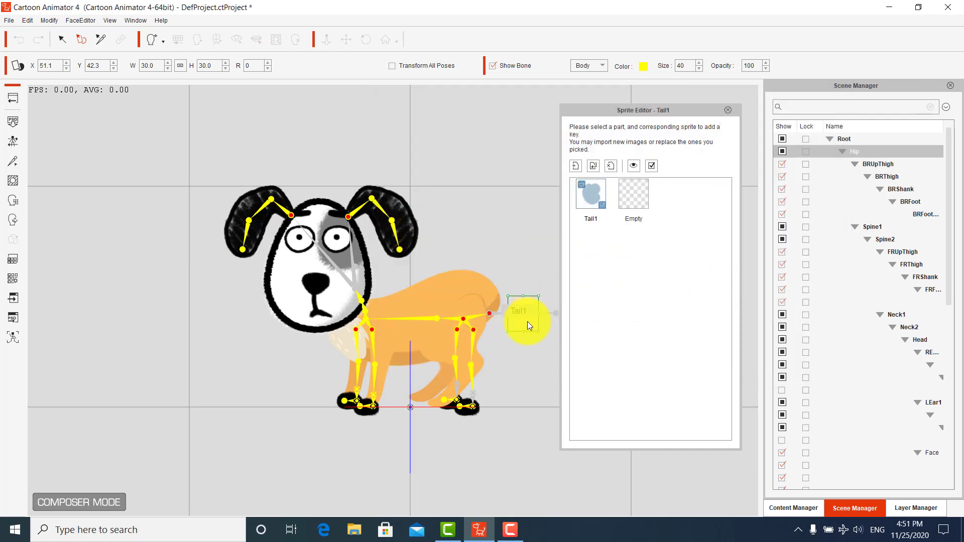
drag(527, 324, 499, 309)
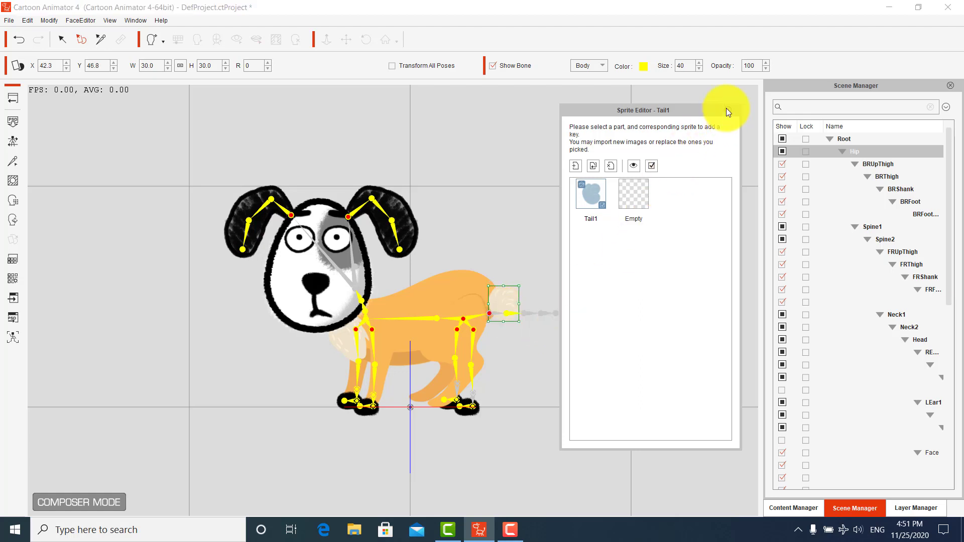
click(727, 108)
click(510, 530)
click(914, 472)
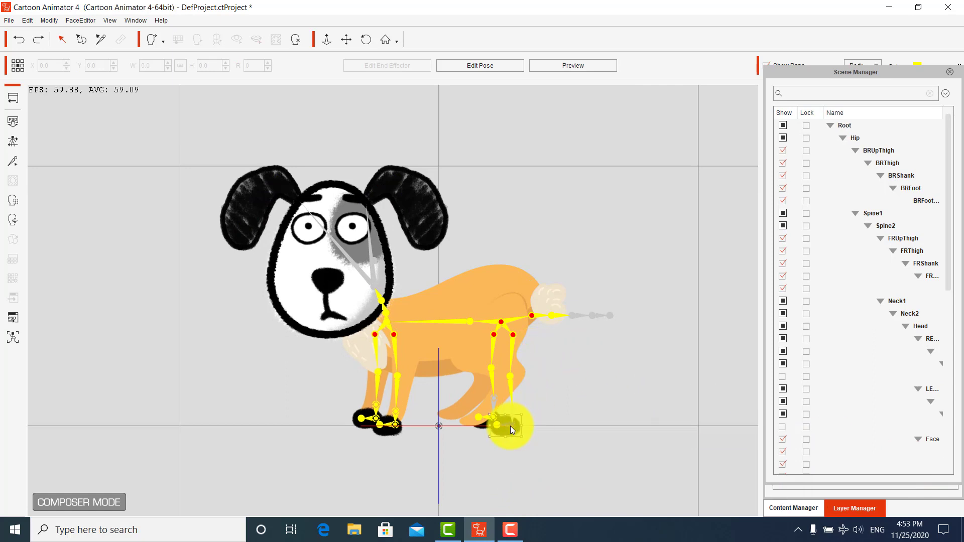
Delete the four black dog-paw sprites from the back and front feet.
click(510, 426)
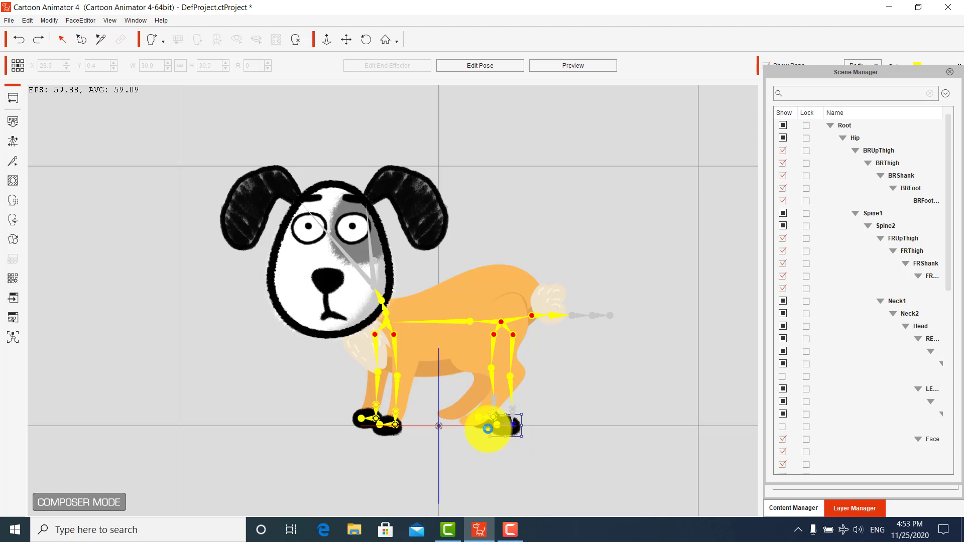
key(Delete)
click(487, 425)
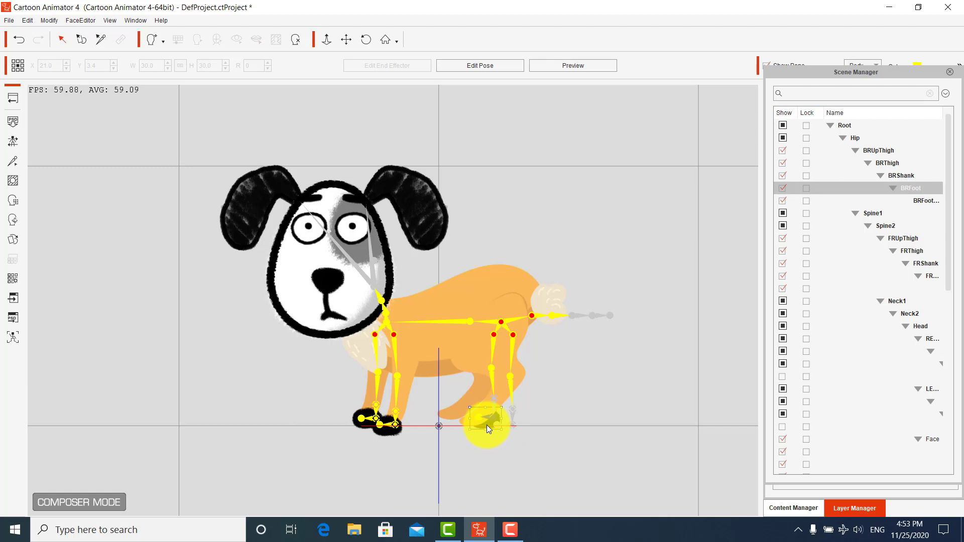
key(Delete)
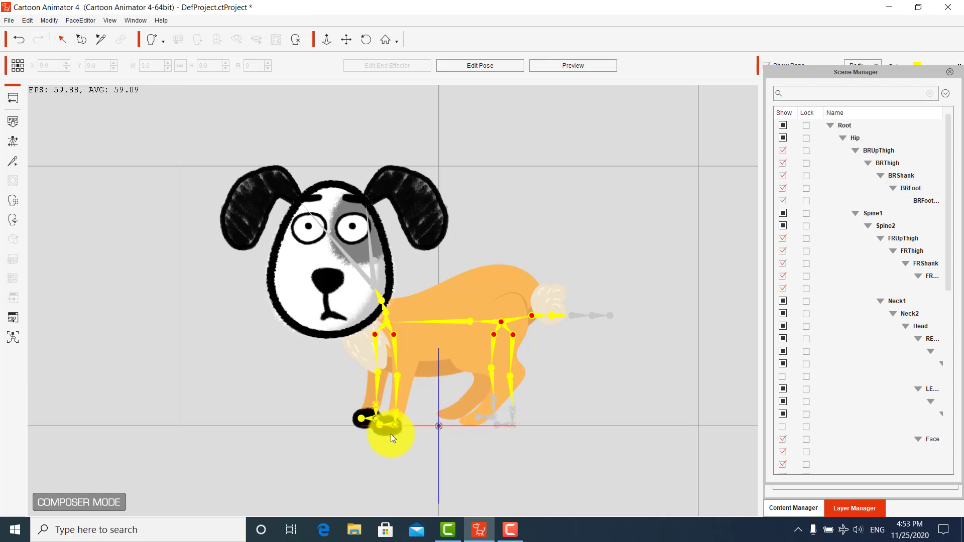
click(361, 427)
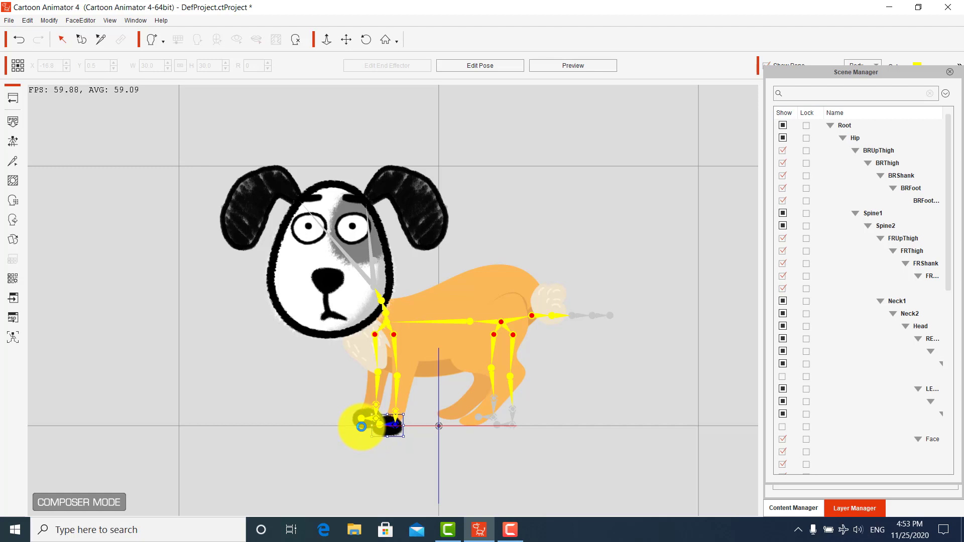
key(Delete)
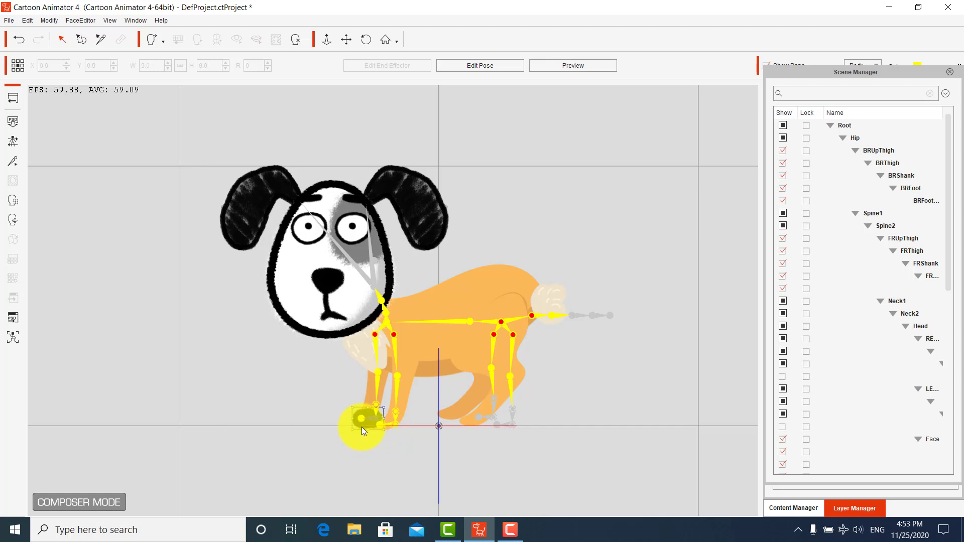
click(362, 427)
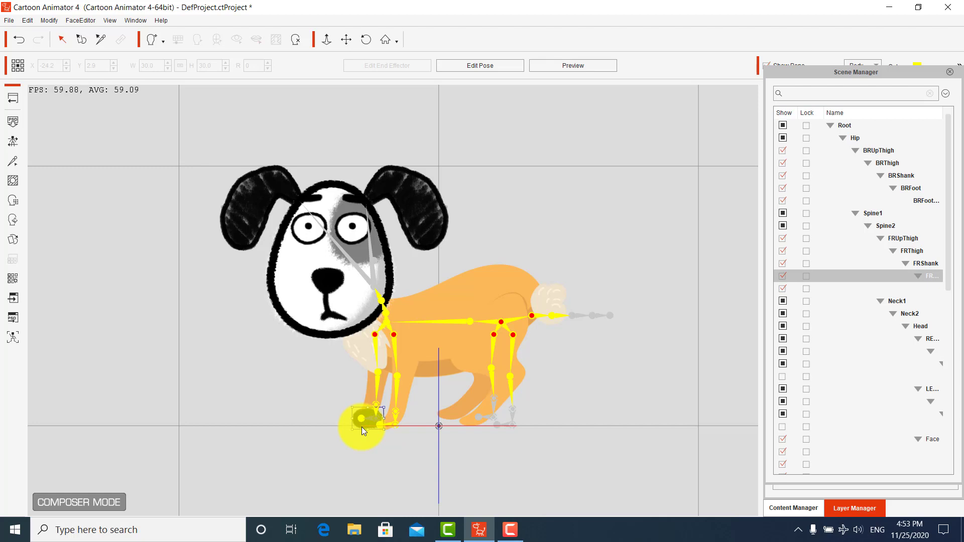
key(Delete)
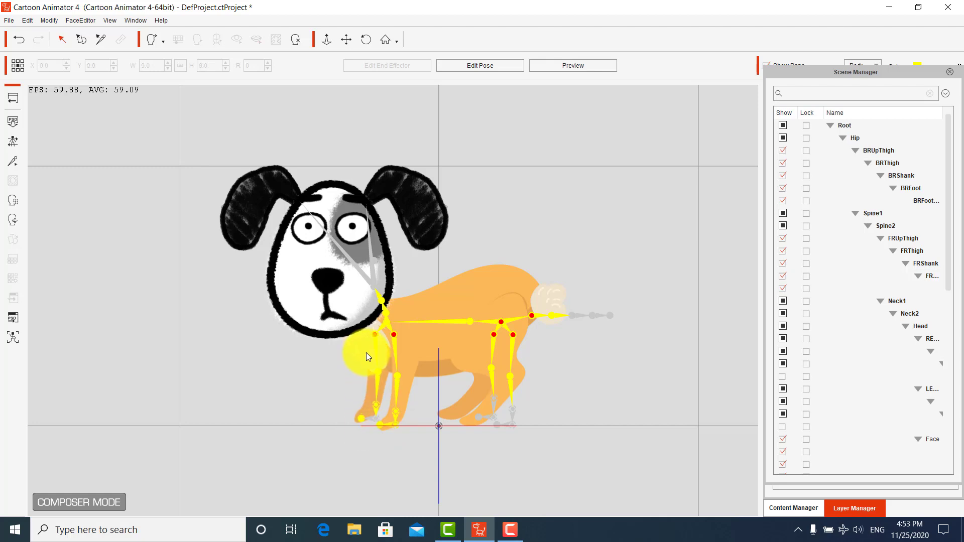
Replace the Face sprite with the Head image, shift it to about X -39.8, Y 49.8, and leave the Sprite Editor.
click(356, 301)
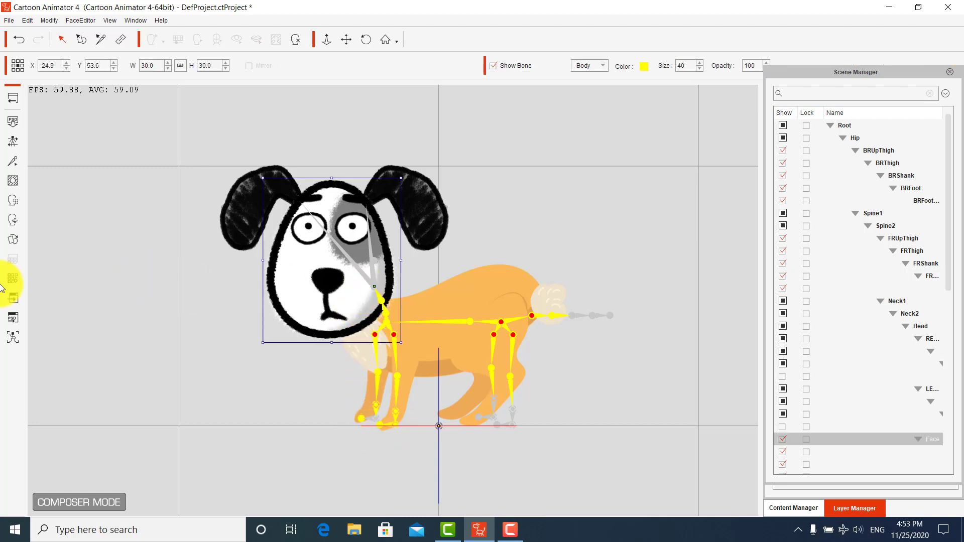
click(19, 241)
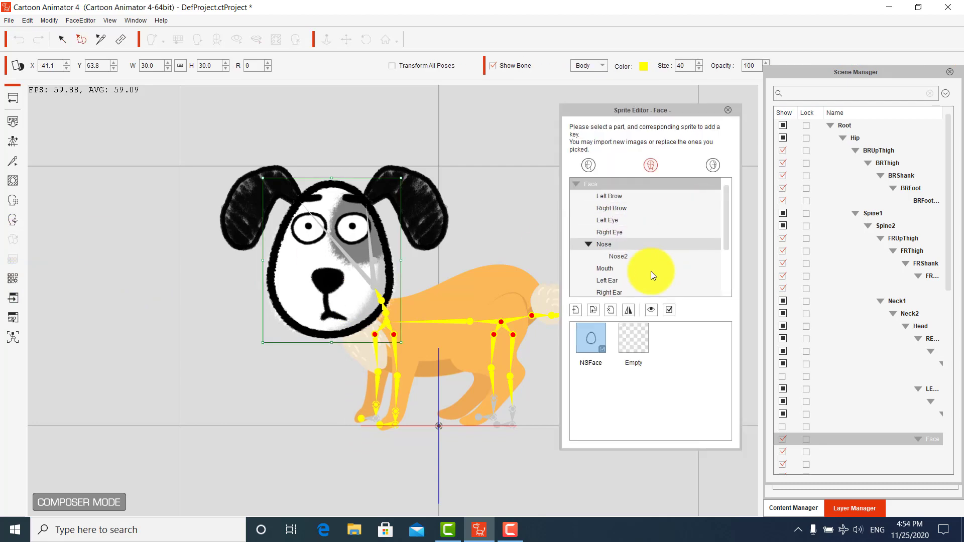
double_click(598, 340)
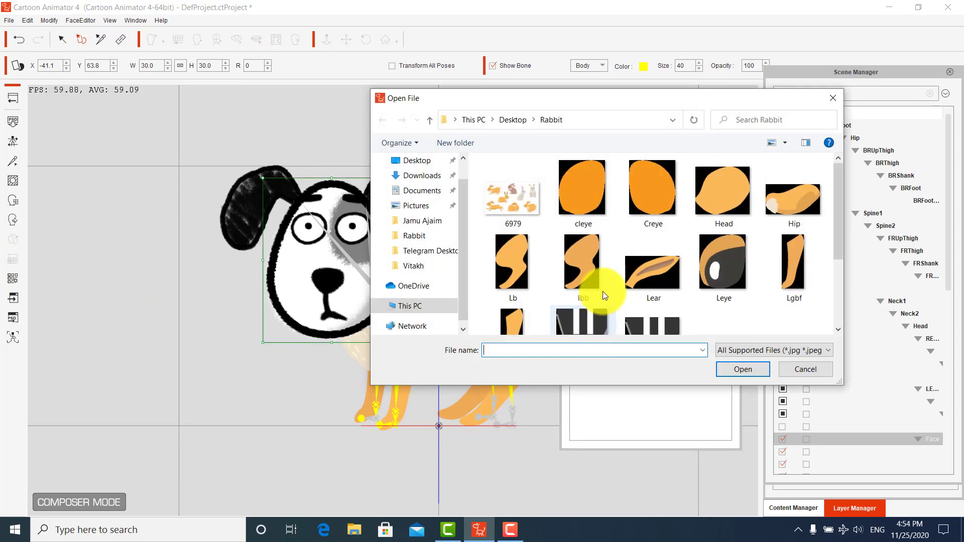
double_click(718, 194)
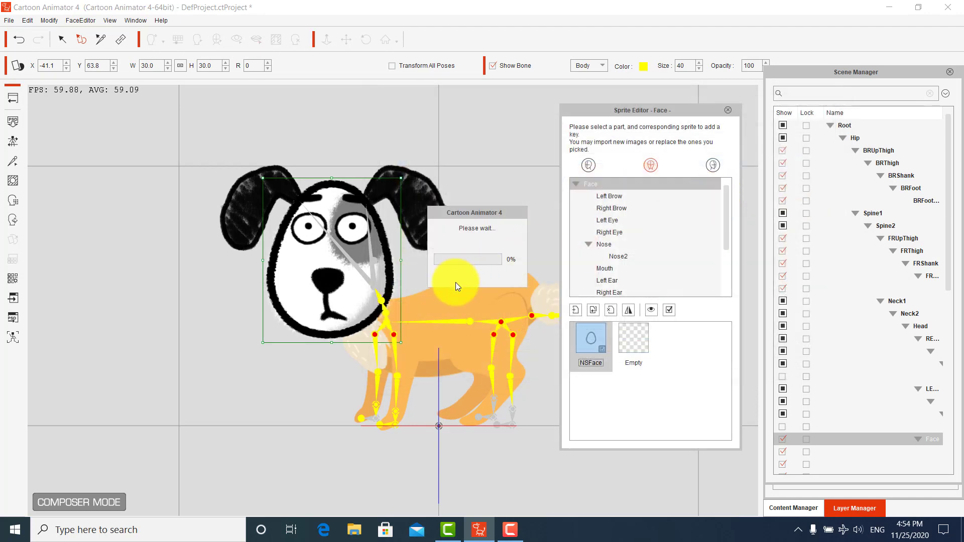
drag(318, 268, 320, 287)
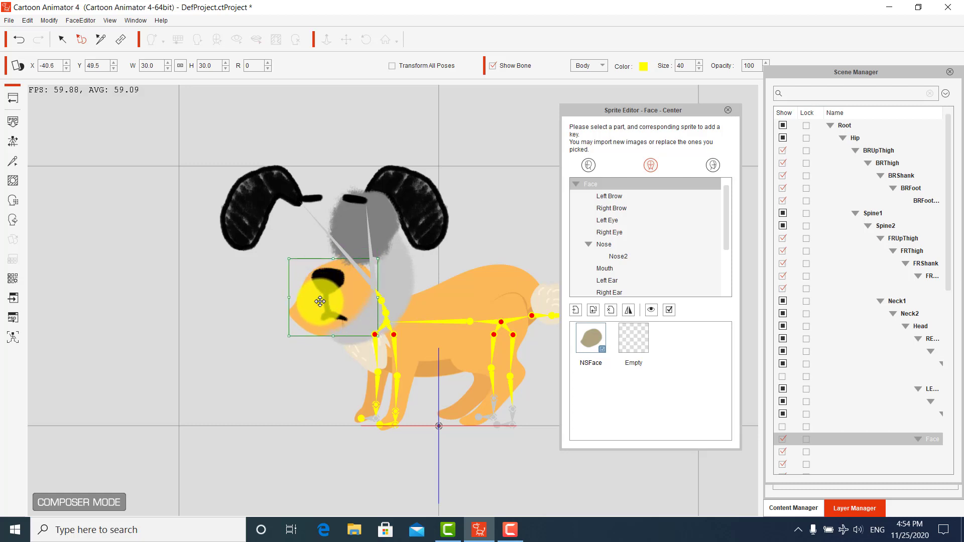
click(378, 240)
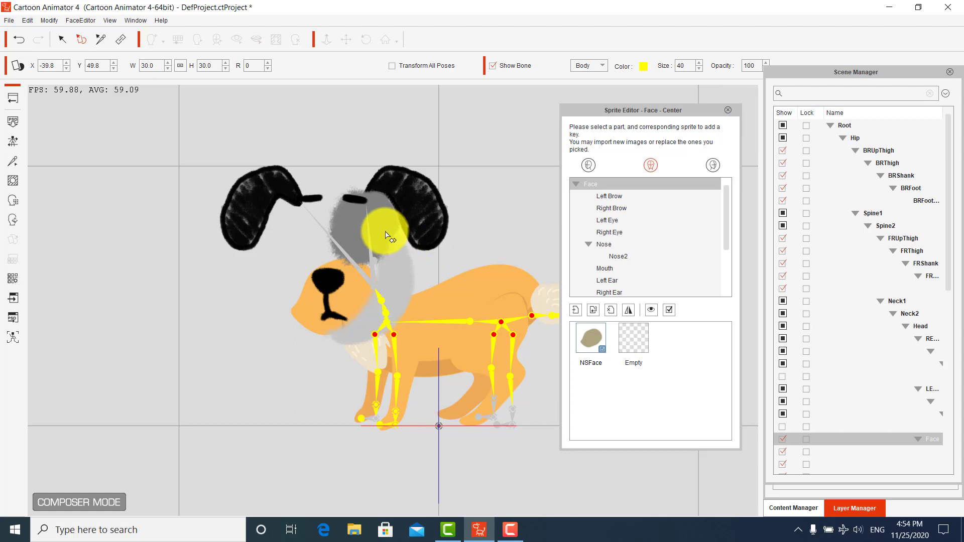
click(55, 39)
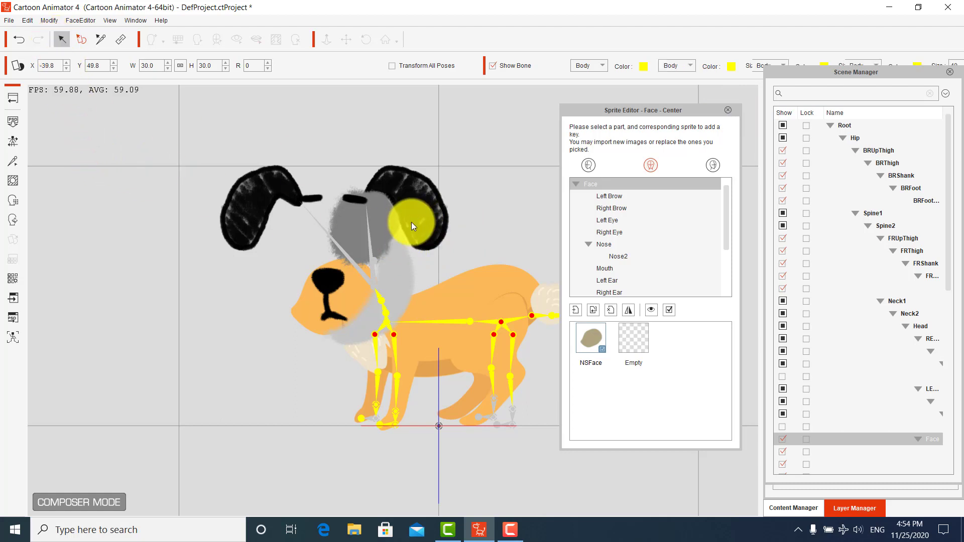
click(394, 220)
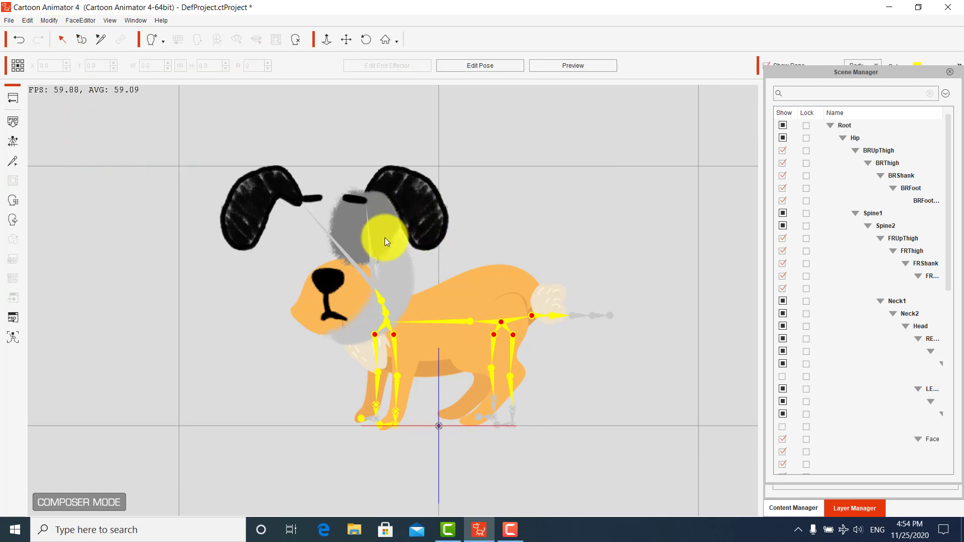
click(421, 225)
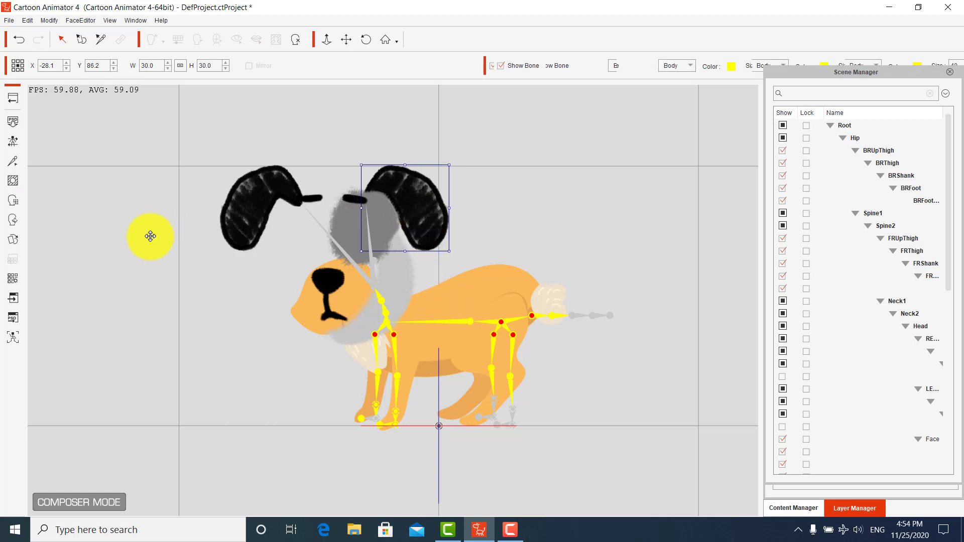
click(13, 240)
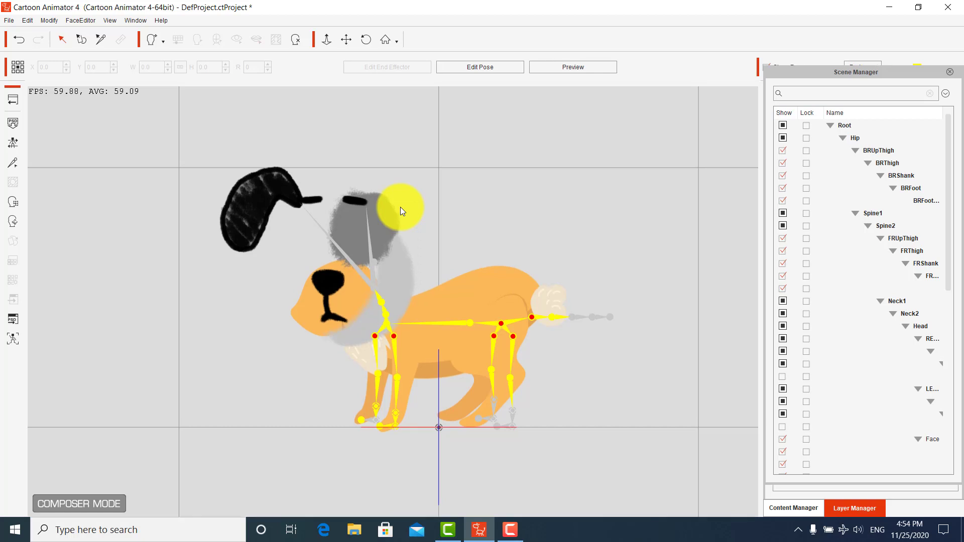
key(ctrl+z)
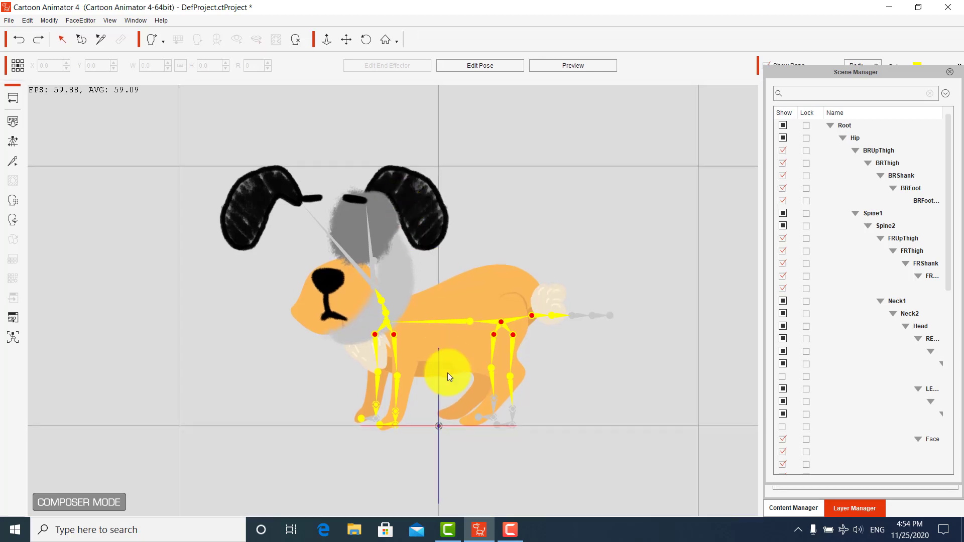
click(510, 527)
click(510, 527)
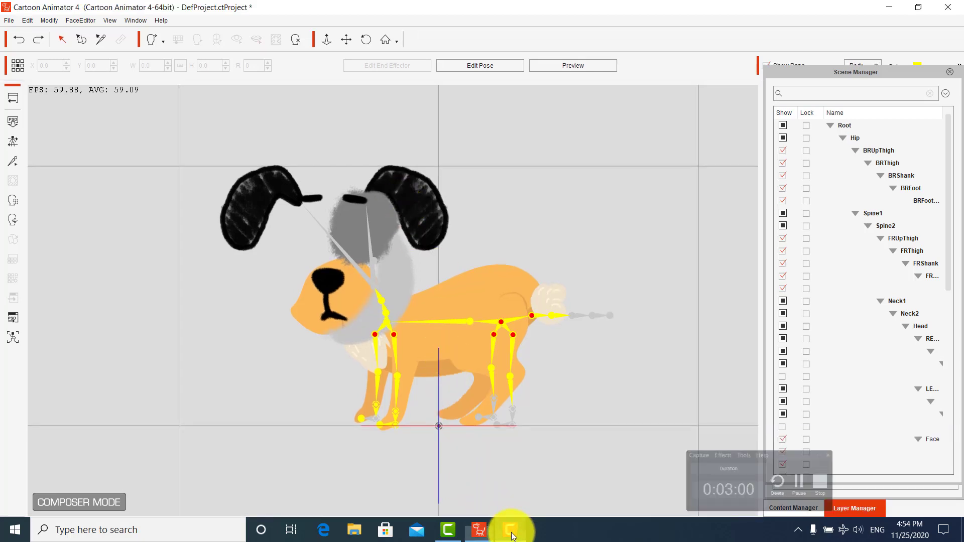
Reopen the Sprite Editor for the face and move the Left Eye sprite down onto the rabbit's head.
click(356, 291)
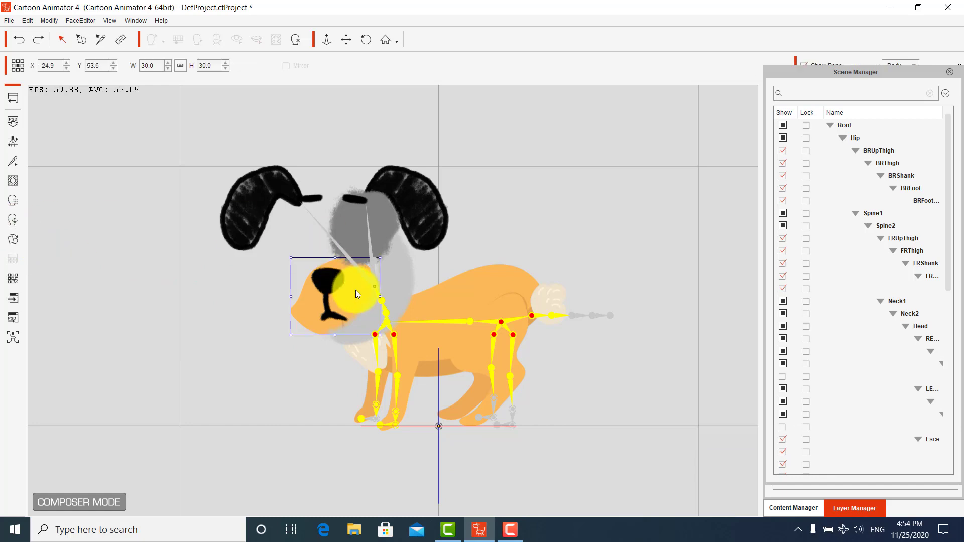
click(6, 237)
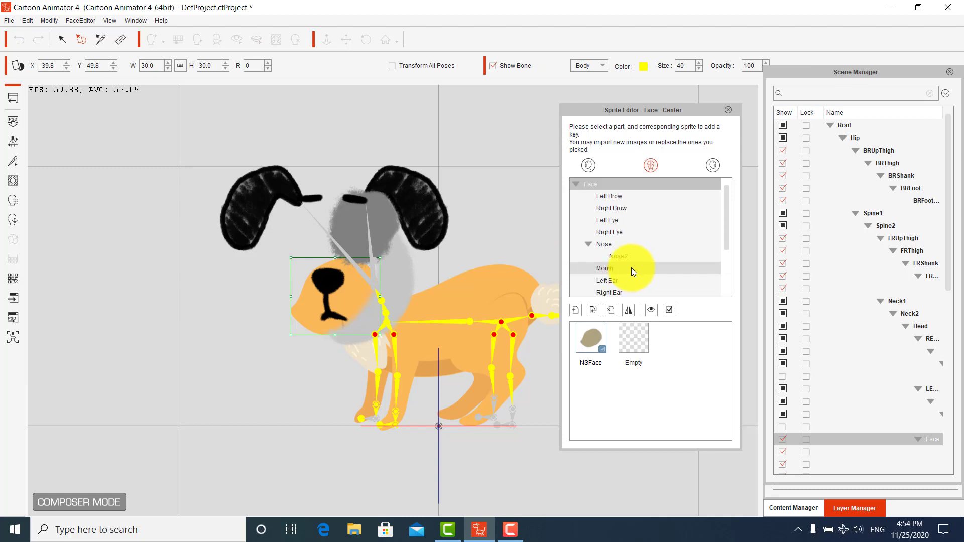
click(608, 194)
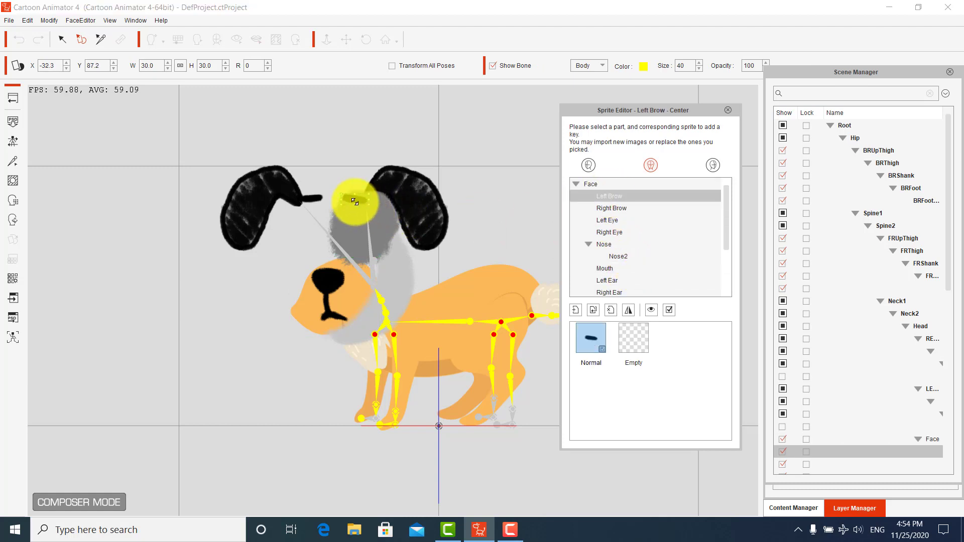
click(609, 208)
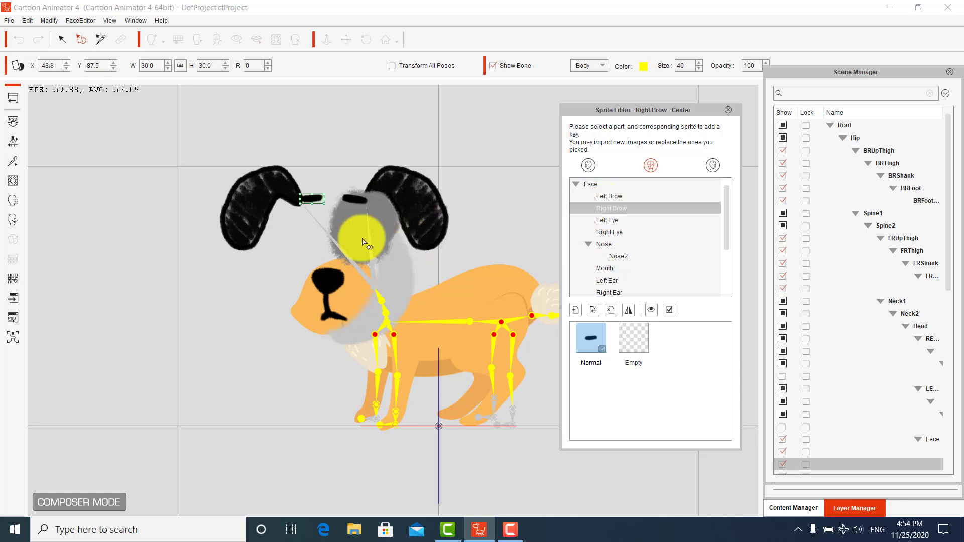
click(354, 232)
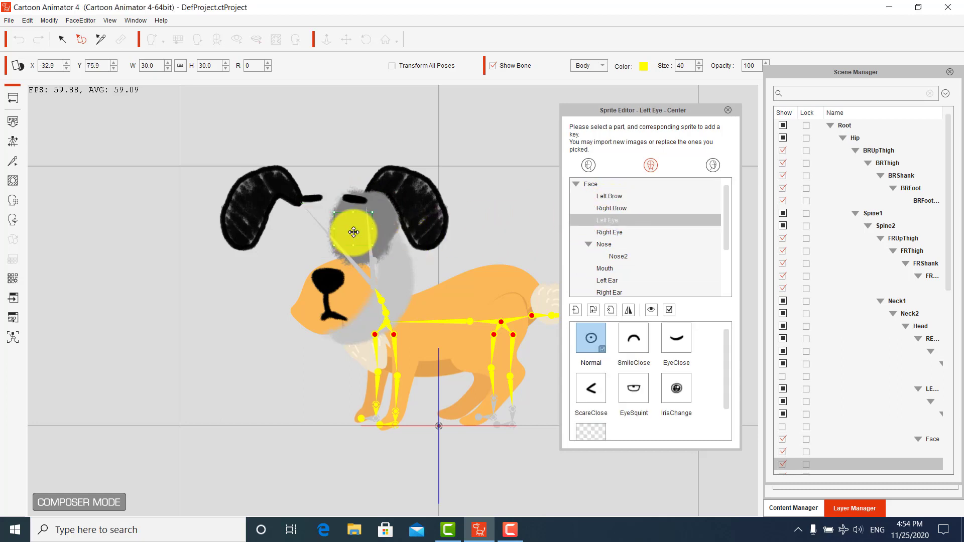
drag(354, 232, 347, 267)
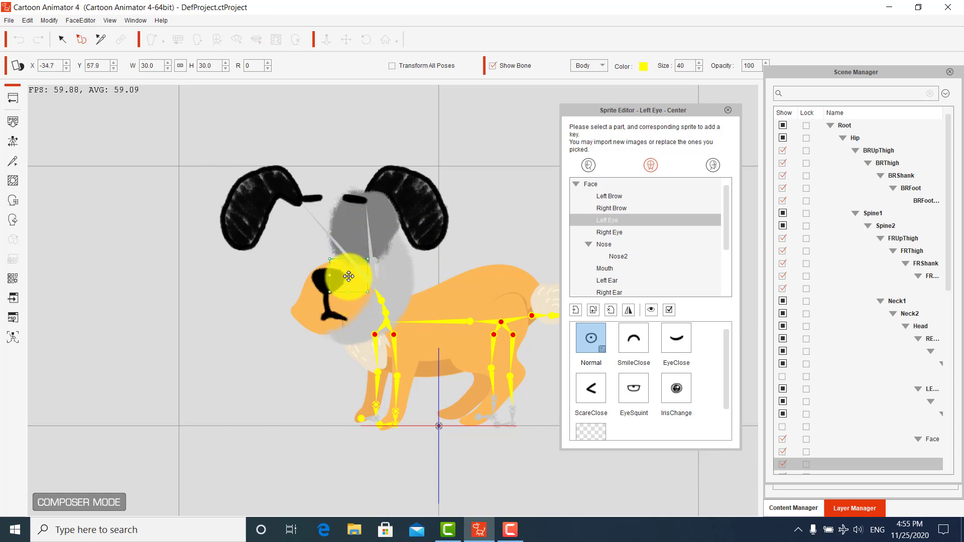
drag(349, 276, 347, 254)
click(387, 225)
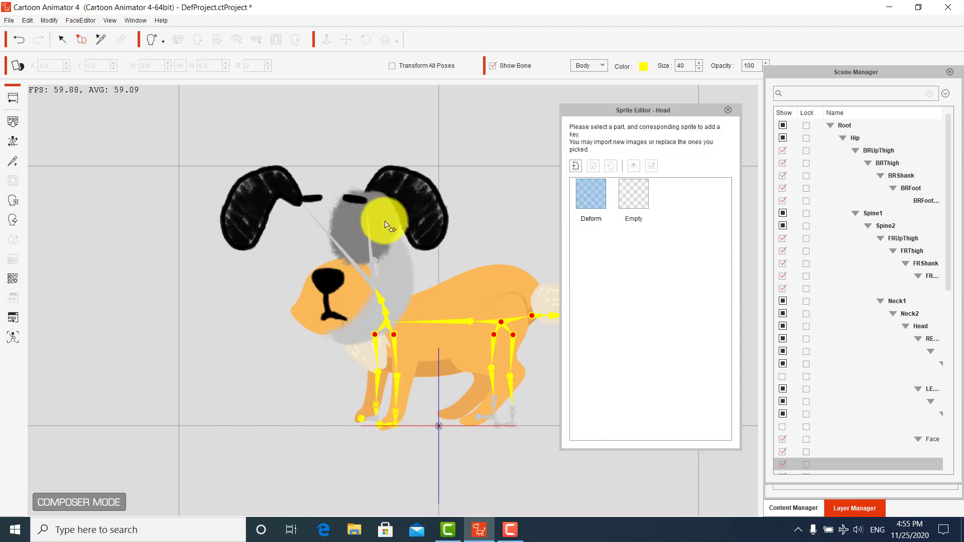
Replace the Left Ear sprite with the Lear image and shift it to about X -24.1, Y 64.6.
click(400, 201)
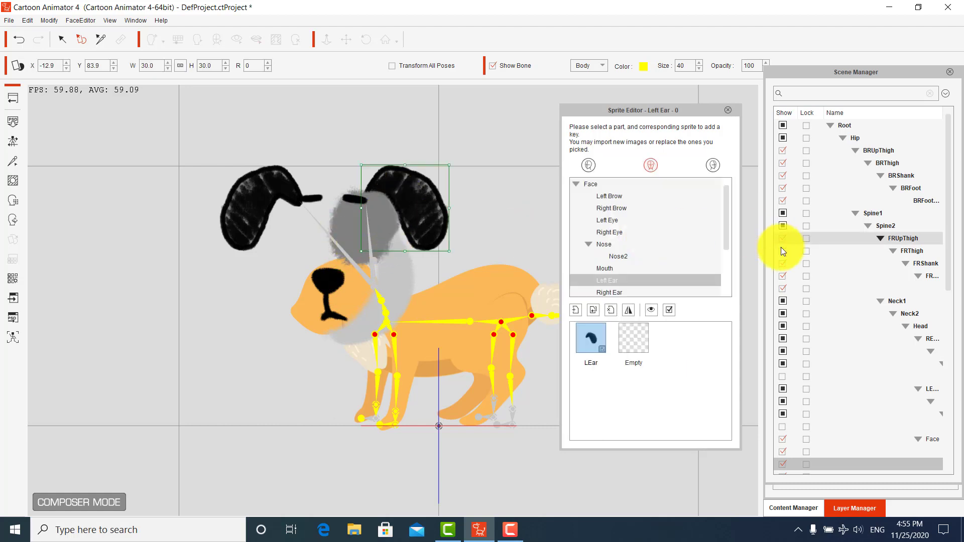
double_click(598, 340)
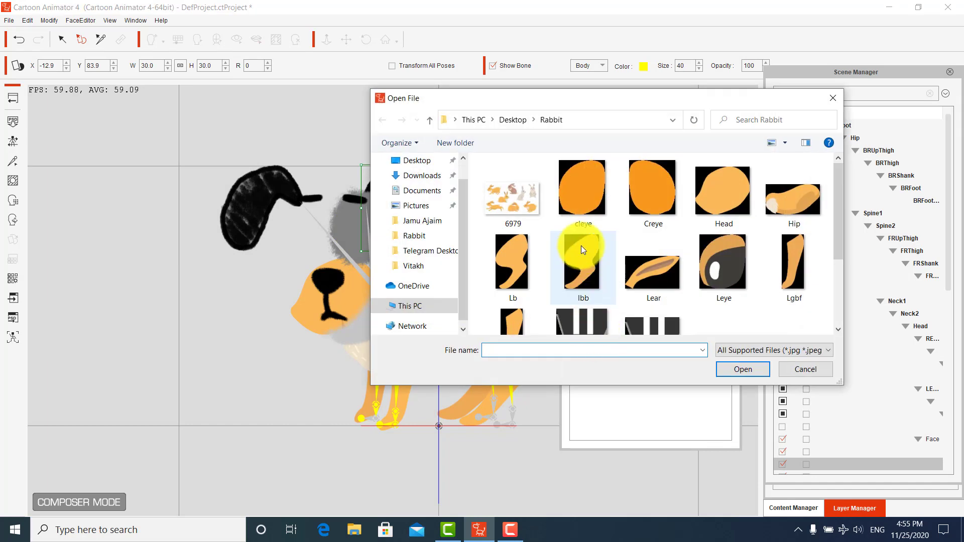
scroll(652, 251, down, 3)
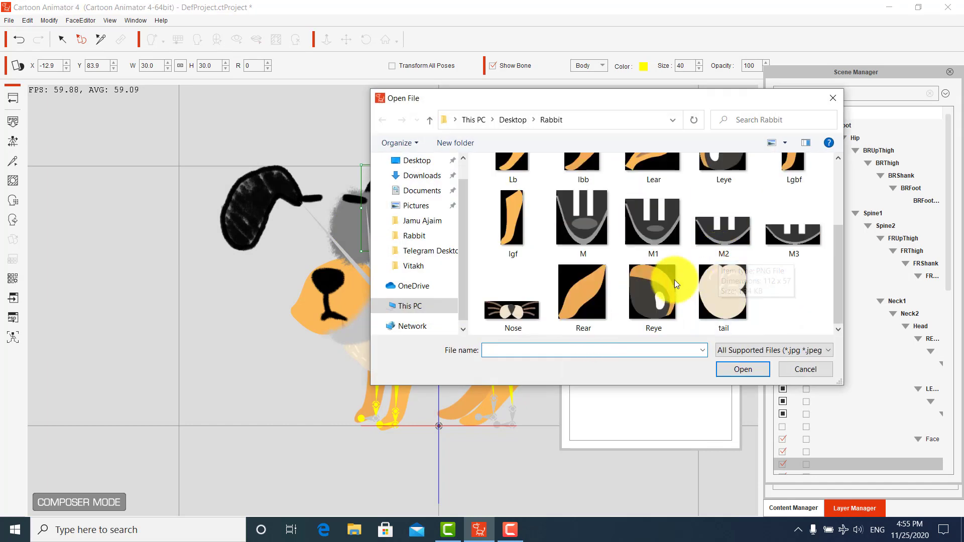
scroll(619, 289, up, 1)
double_click(635, 193)
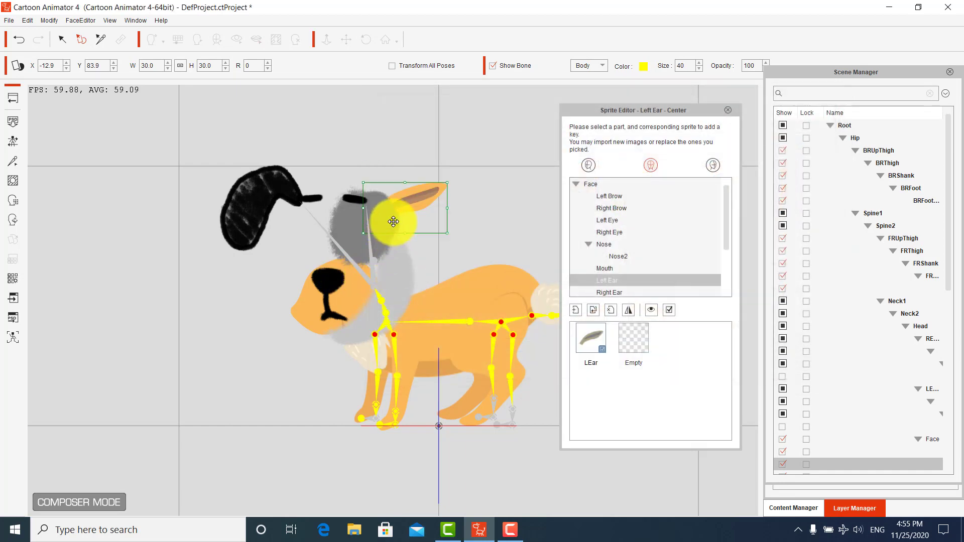
drag(402, 224, 398, 239)
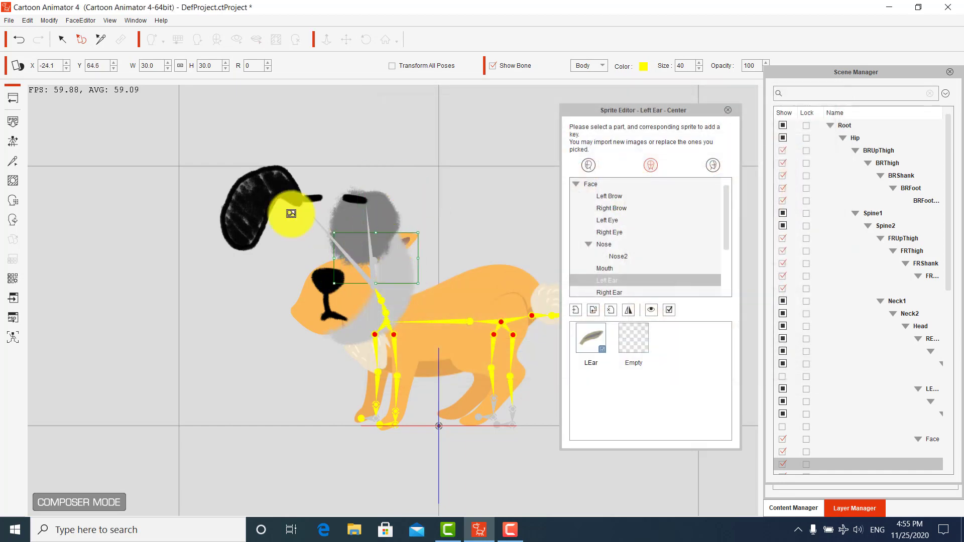
Replace the Right Ear sprite with the Rear image, rotate it to 344 and place it at about X -38.9, Y 73.7.
click(575, 293)
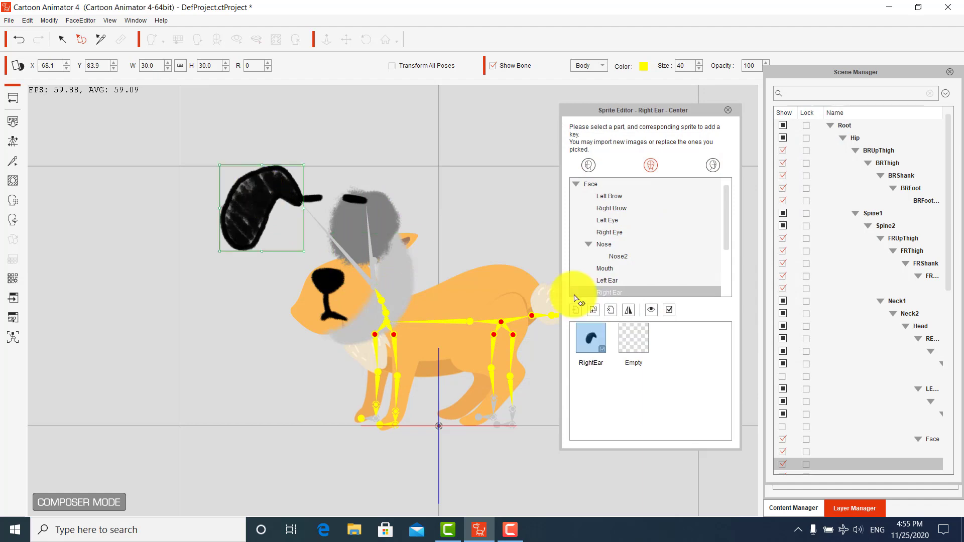
double_click(598, 331)
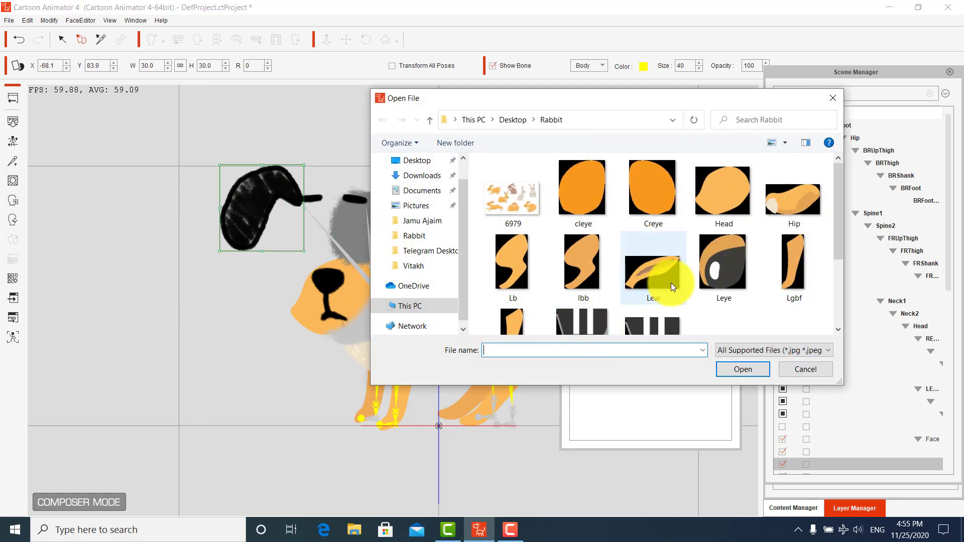
scroll(671, 282, down, 1)
scroll(562, 292, down, 2)
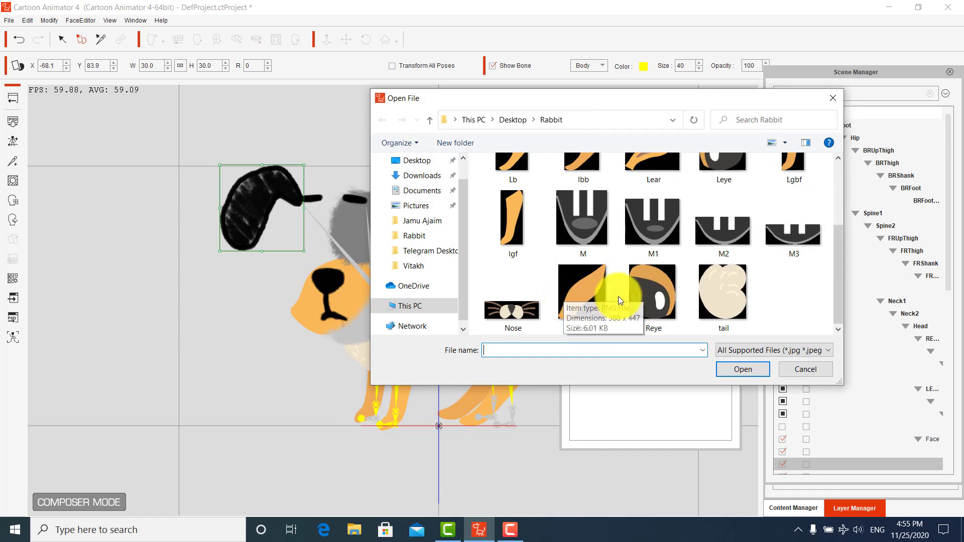
double_click(590, 279)
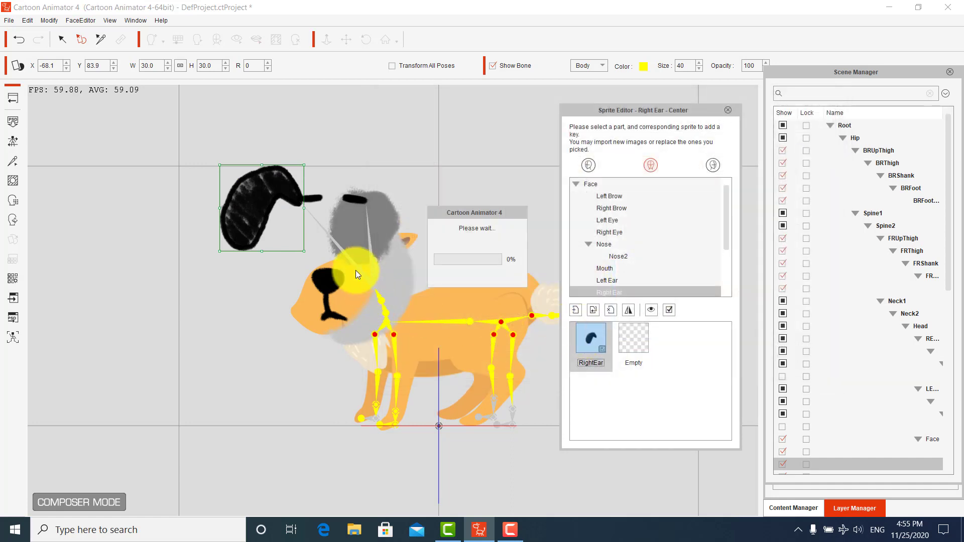
drag(263, 205, 342, 243)
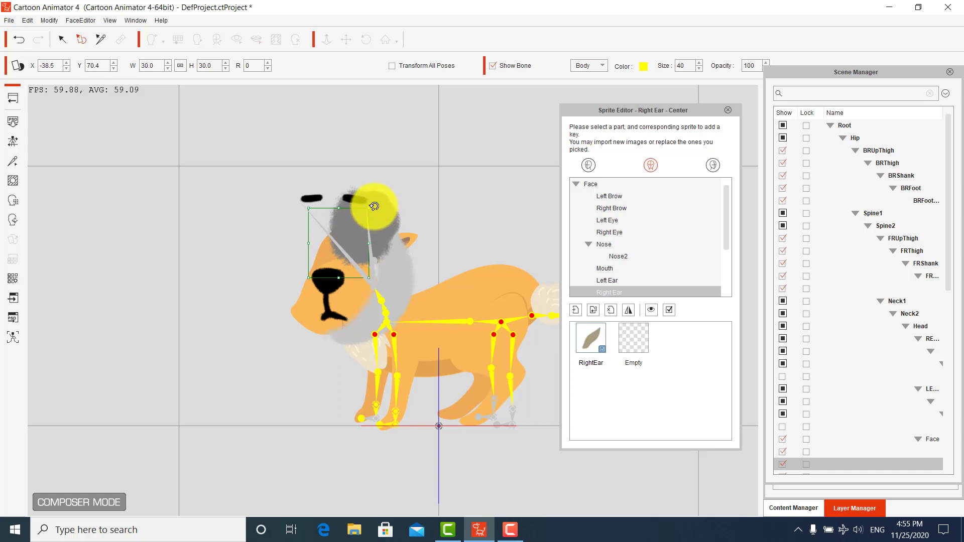
mouse_move(374, 206)
mouse_down()
mouse_move(344, 197)
mouse_move(359, 204)
mouse_up()
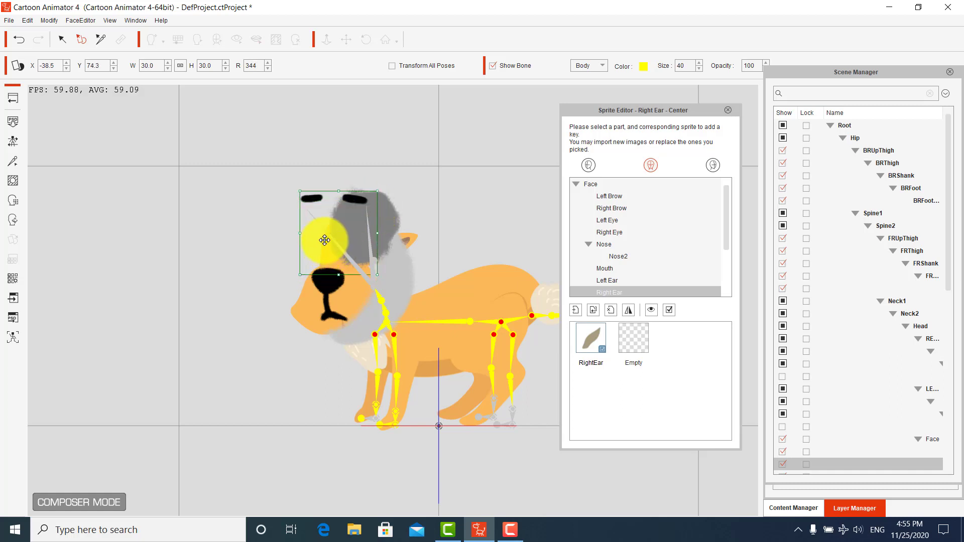
drag(324, 240, 324, 239)
click(424, 247)
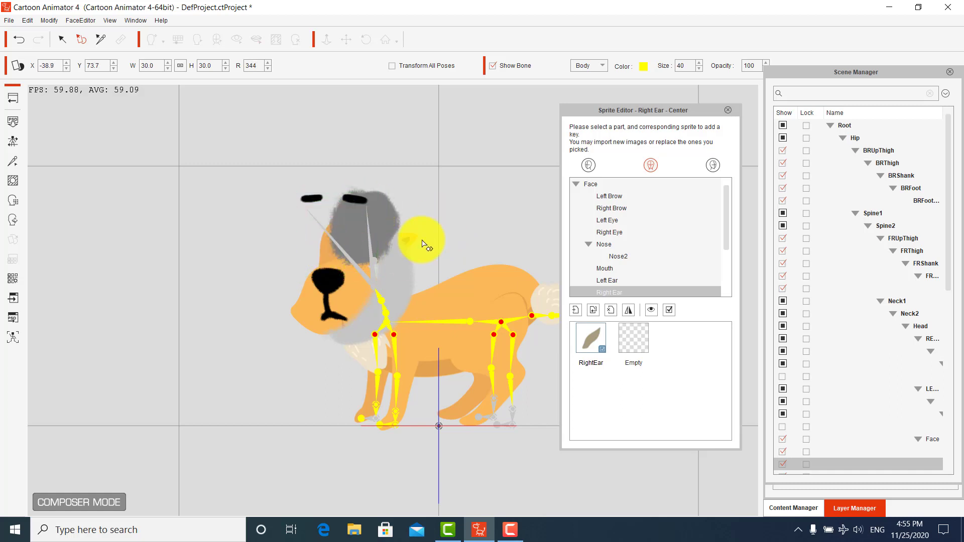
Move the mouth sprite to about X -48.7, Y 42.9 and the nose sprite to about X -47.7, Y 49.8 on the muzzle.
click(331, 282)
drag(330, 282, 312, 317)
click(334, 317)
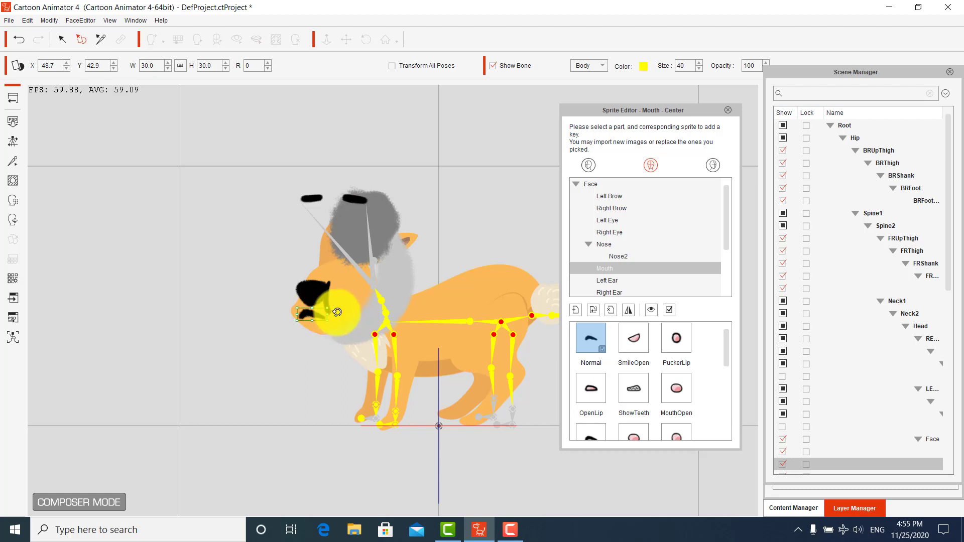
click(314, 291)
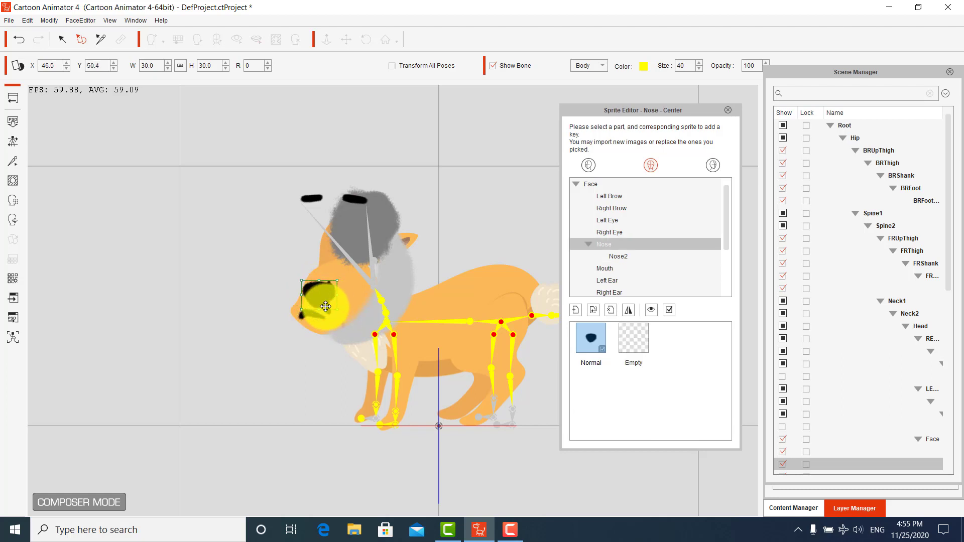
drag(323, 308, 321, 306)
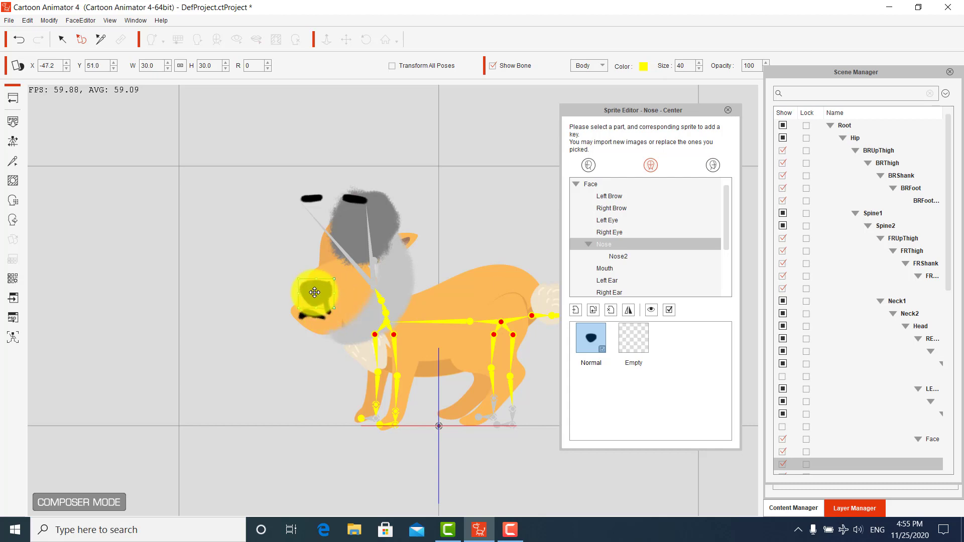
Replace the Normal nose sprite with the Nose image and shift it to about X -48.9, Y 49.4.
double_click(591, 337)
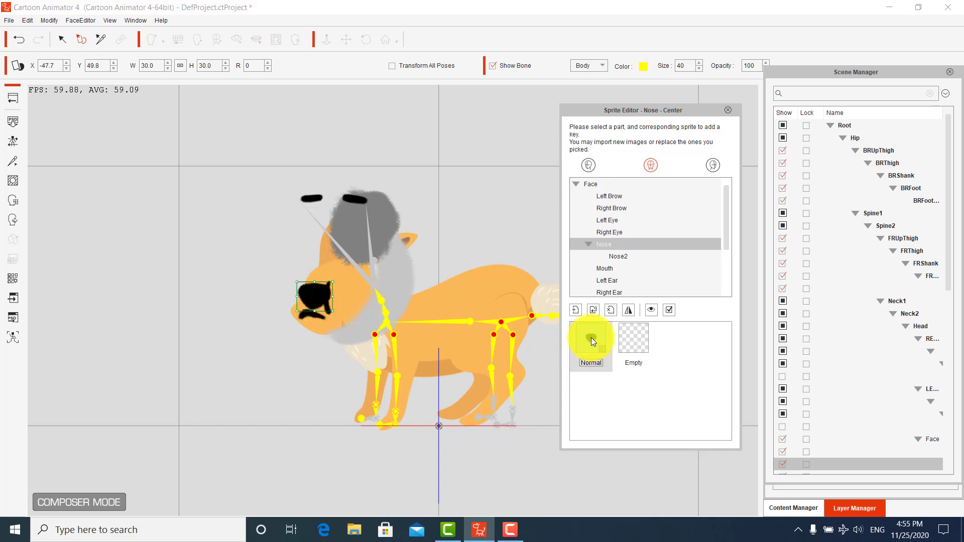
scroll(593, 298, down, 2)
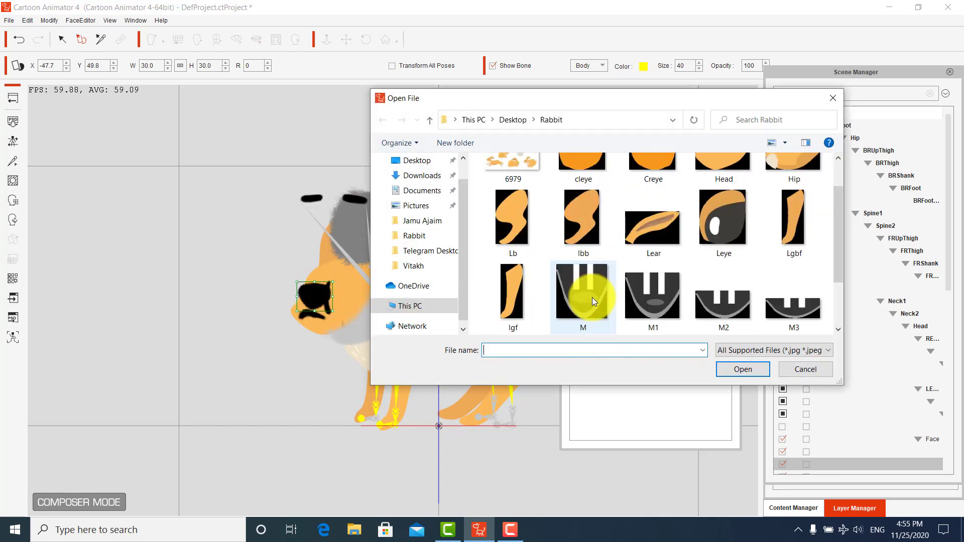
double_click(525, 315)
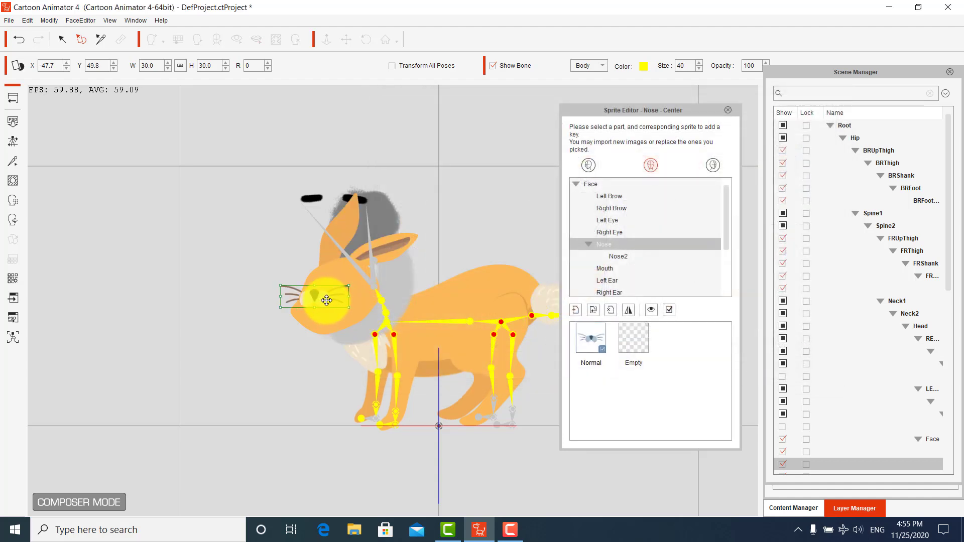
drag(323, 302, 324, 301)
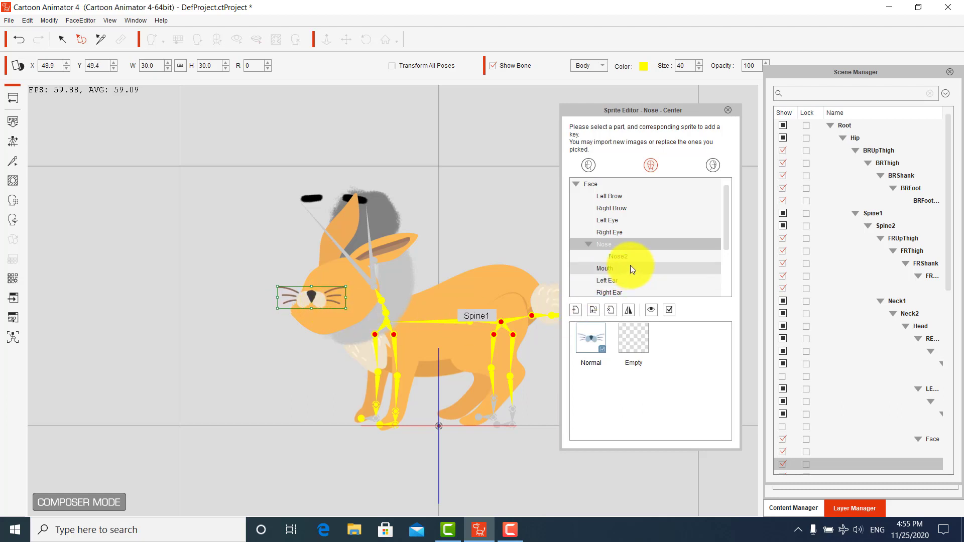
Replace the Normal mouth sprite with the M3 image from the Rabbit folder.
click(610, 266)
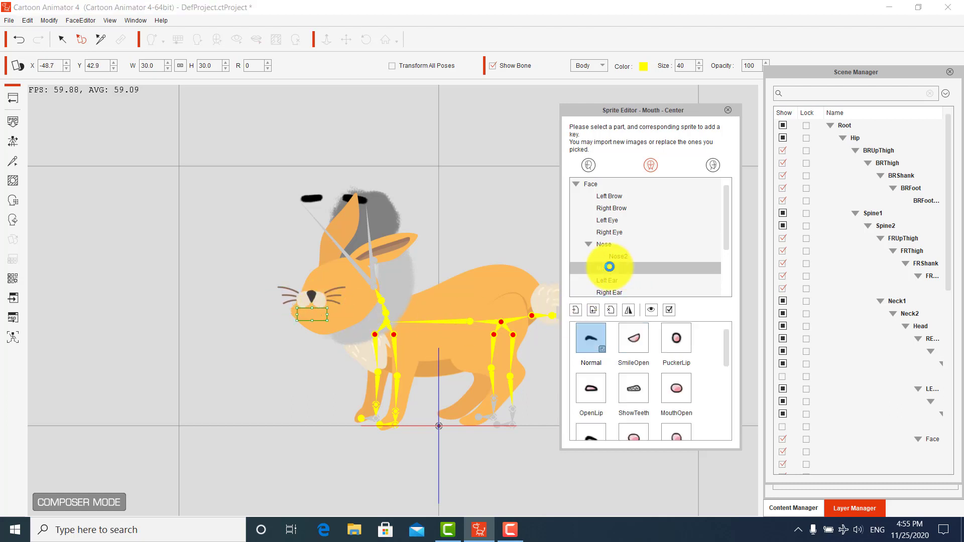
double_click(595, 338)
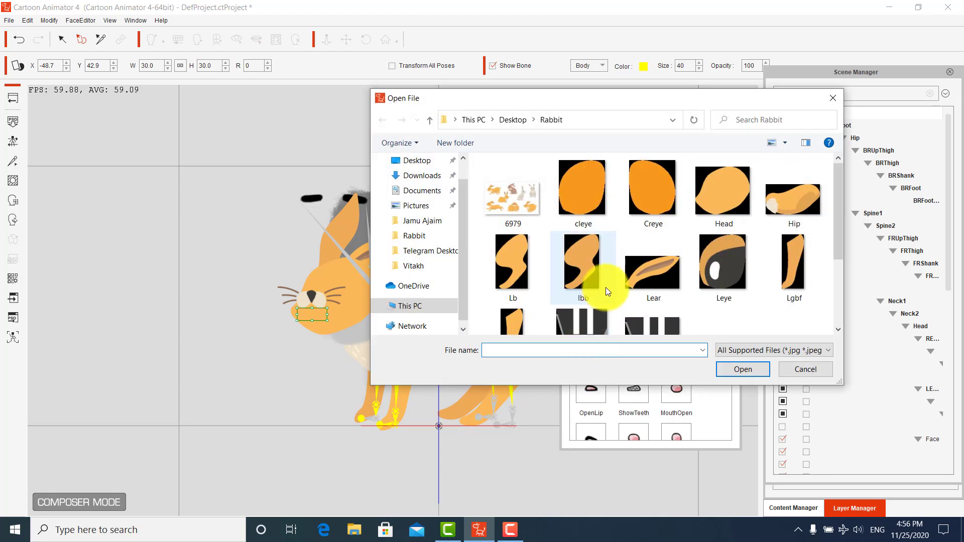
scroll(606, 288, down, 2)
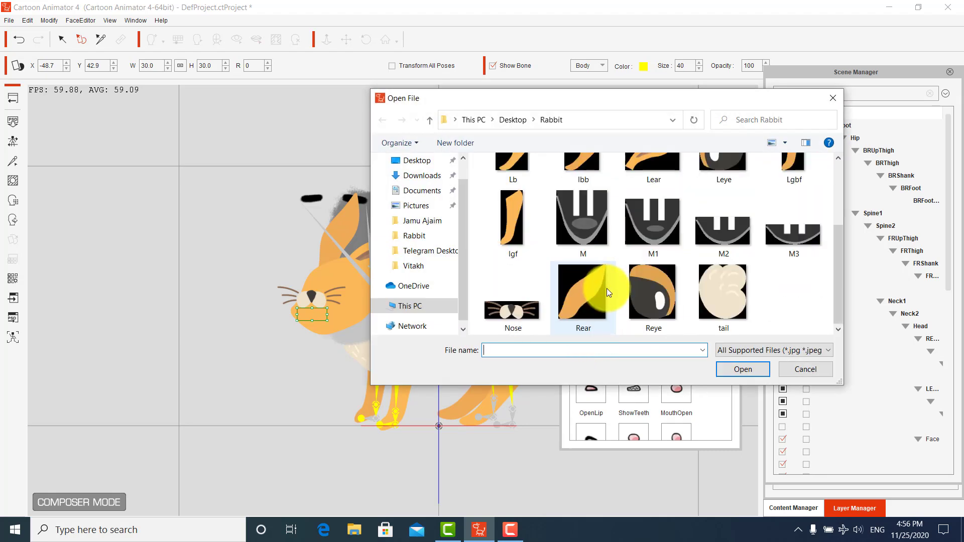
double_click(799, 231)
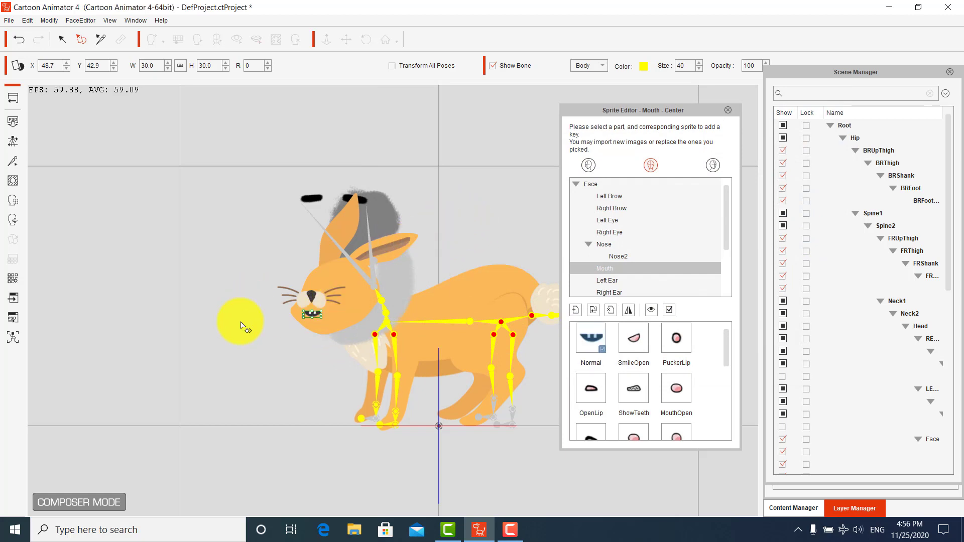
Shift the nose sprite to about X -49.3, Y 48.1 and rotate it to 13.
scroll(307, 358, up, 5)
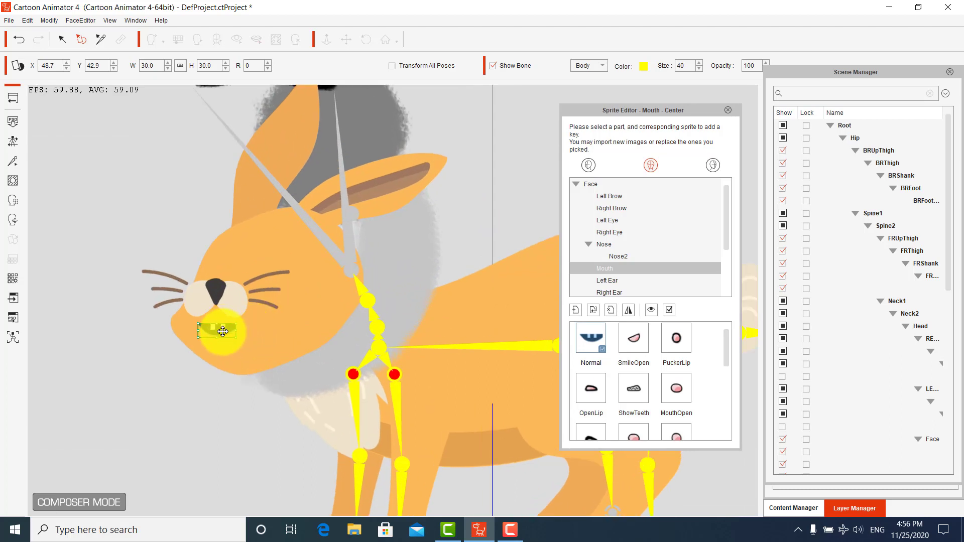
click(225, 308)
drag(225, 307, 212, 315)
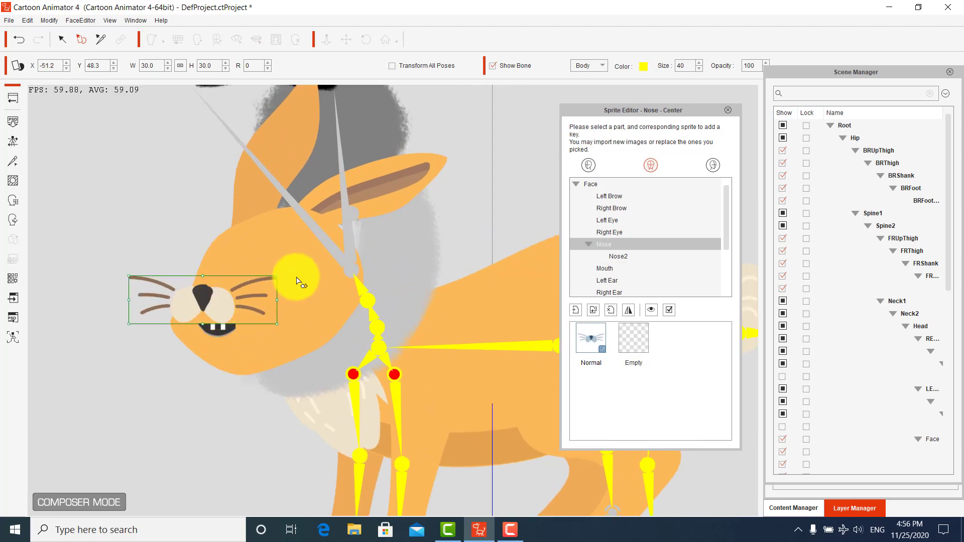
drag(283, 273, 281, 295)
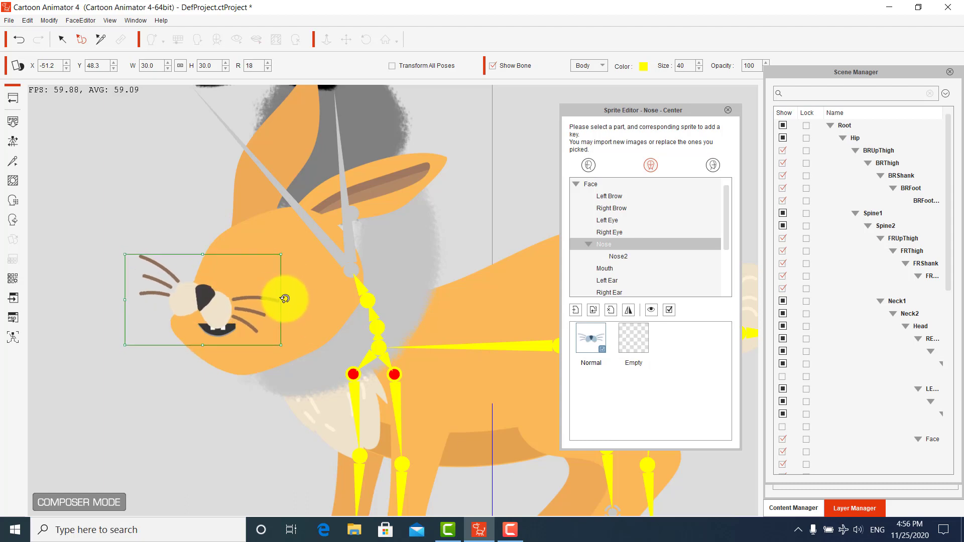
drag(213, 303, 222, 303)
Scale the Normal mouth to 37.8, rotate it to 17 at about X -50.7, Y 44.5, and rotate the nose to 20.
click(218, 335)
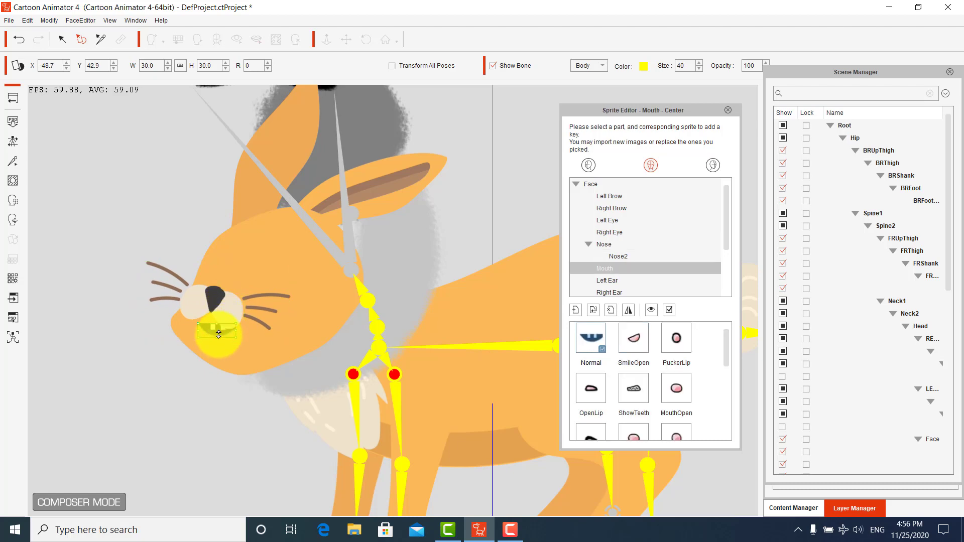
drag(211, 328, 206, 325)
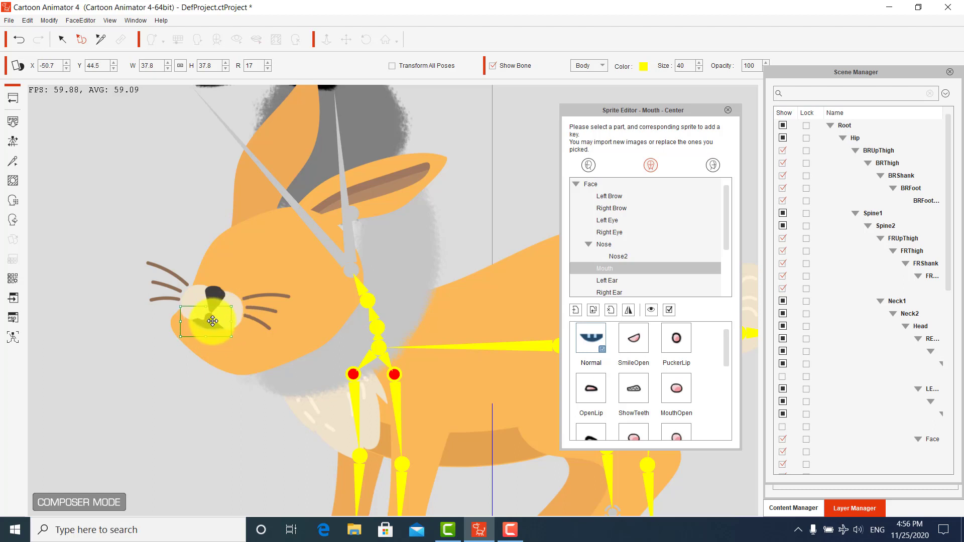
click(236, 302)
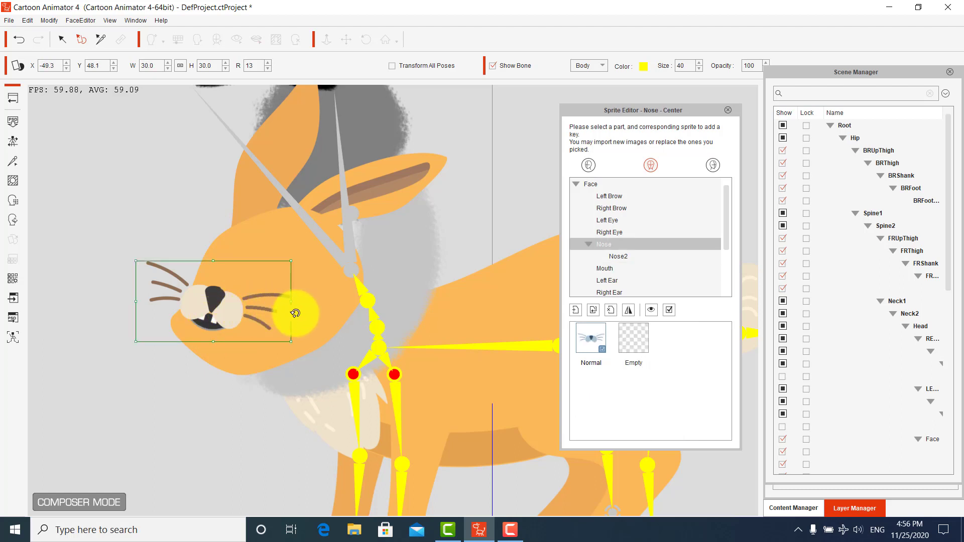
drag(295, 315, 294, 323)
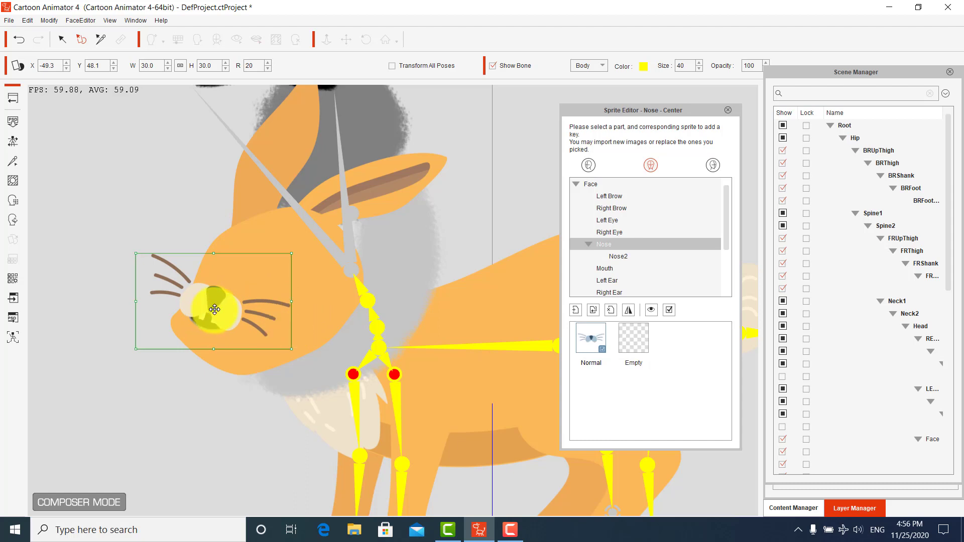
click(146, 243)
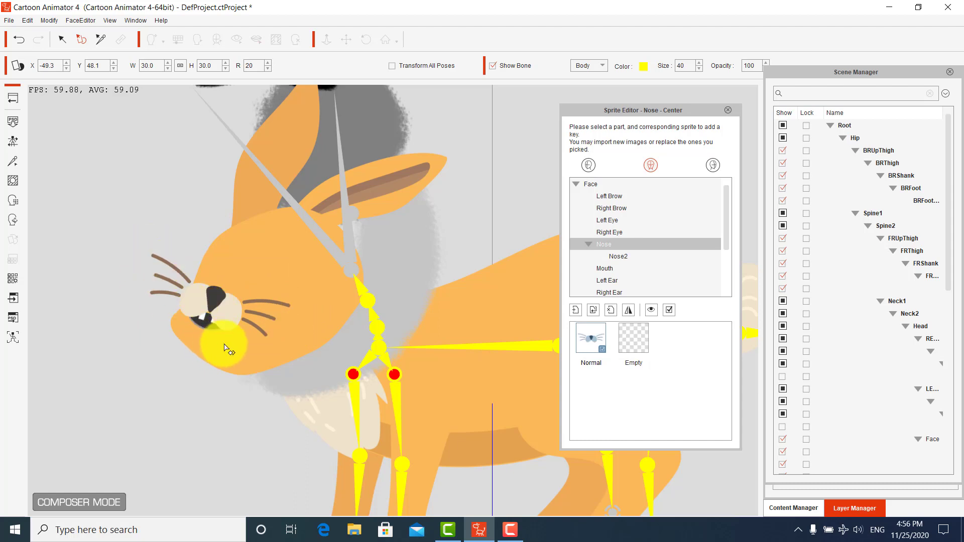
Replace the SmileOpen mouth sprite with the M2 image, rotate it to 25 and place it at about X -50.9, Y 44.7.
click(608, 268)
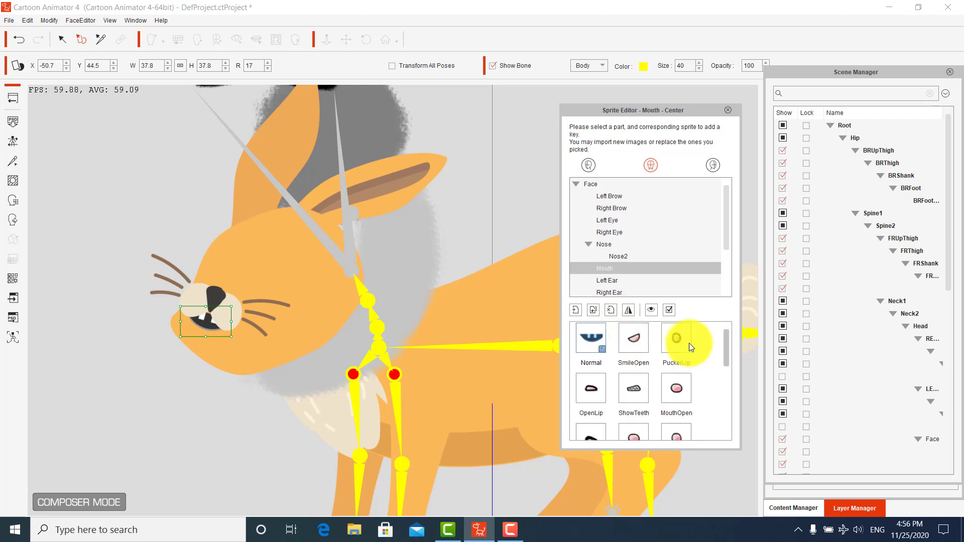
double_click(636, 338)
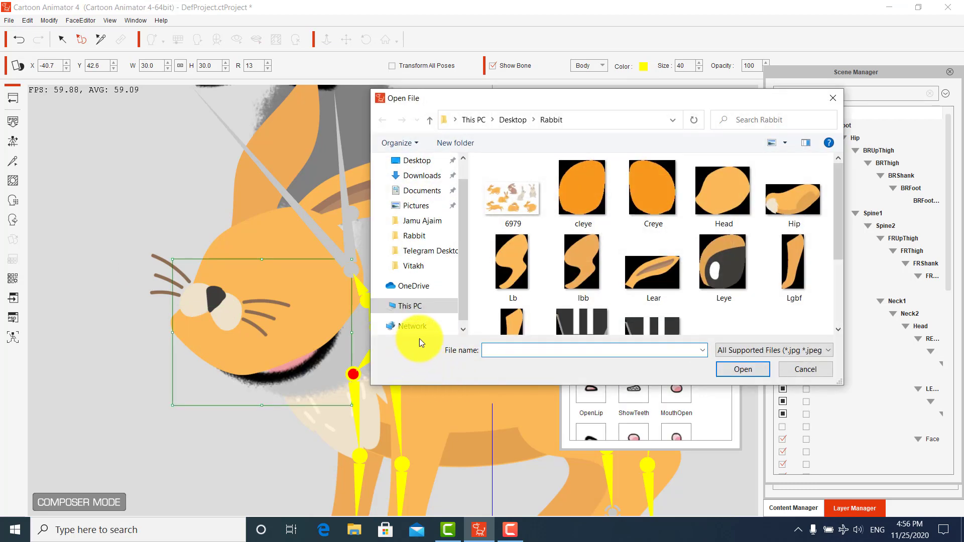
scroll(648, 289, down, 3)
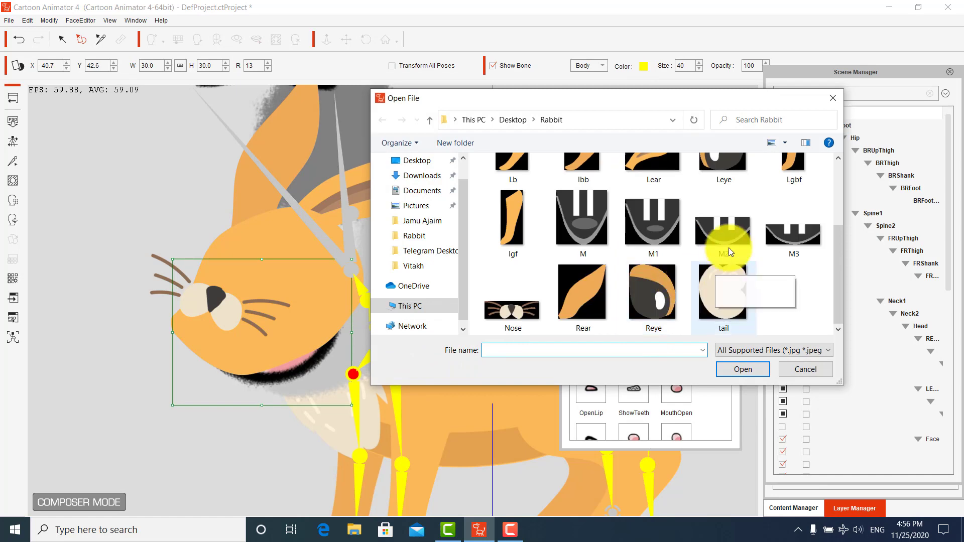
double_click(730, 234)
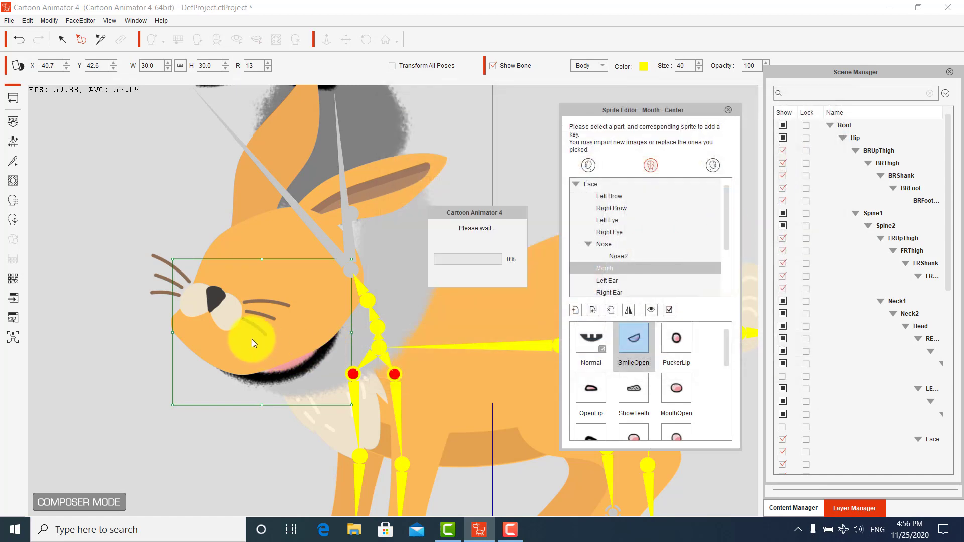
drag(272, 333, 211, 315)
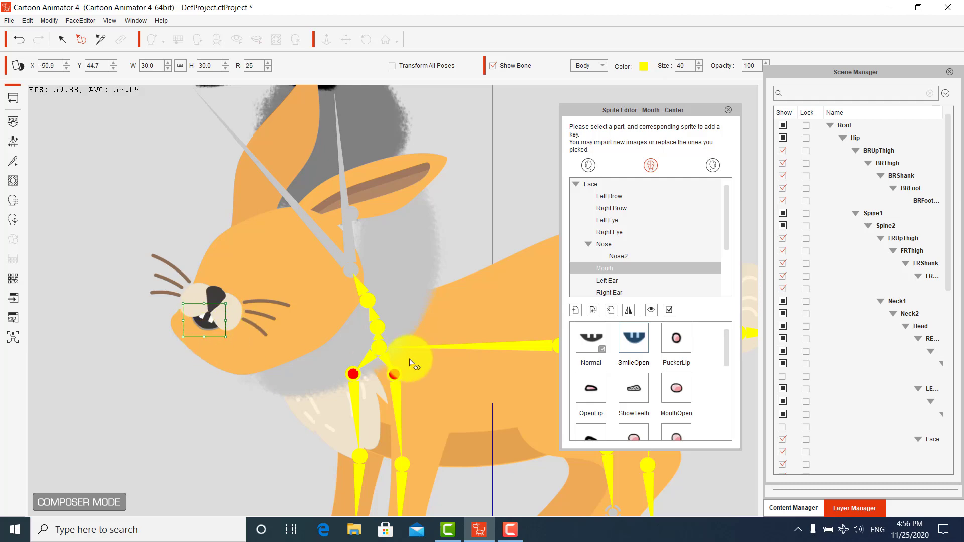
Replace the PuckerLip mouth sprite with the M image, rotate it to 29 and place it at about X -51.4, Y 44.2.
click(680, 345)
click(682, 344)
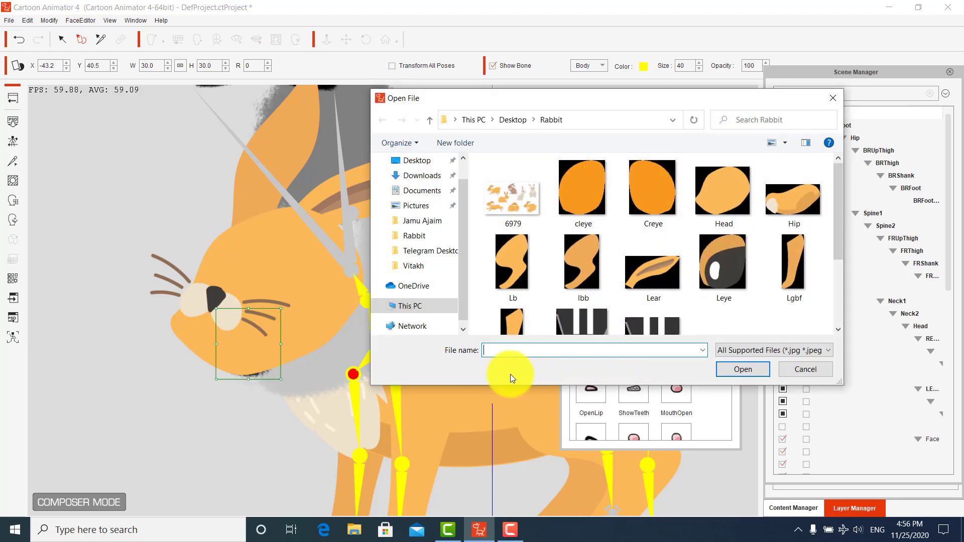
scroll(641, 295, down, 2)
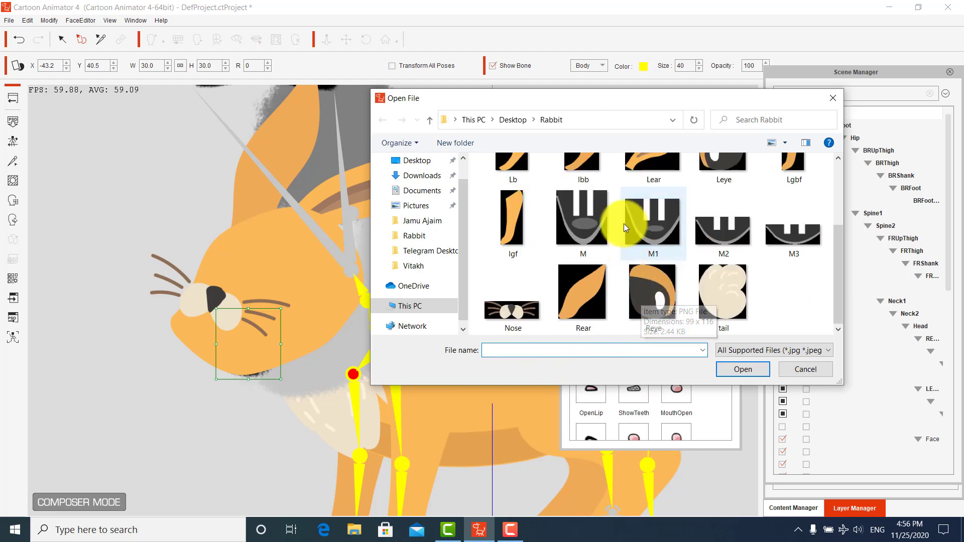
click(595, 215)
double_click(595, 215)
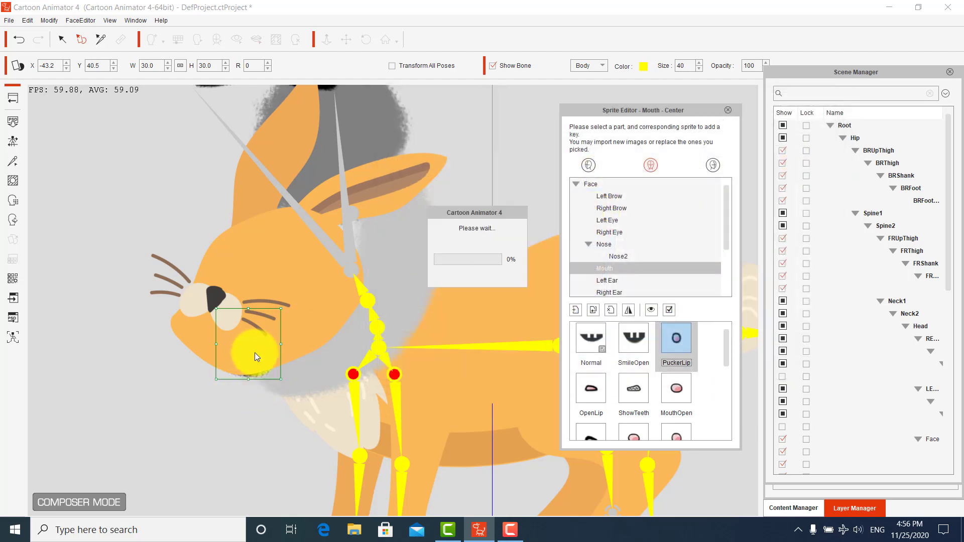
drag(256, 353, 214, 355)
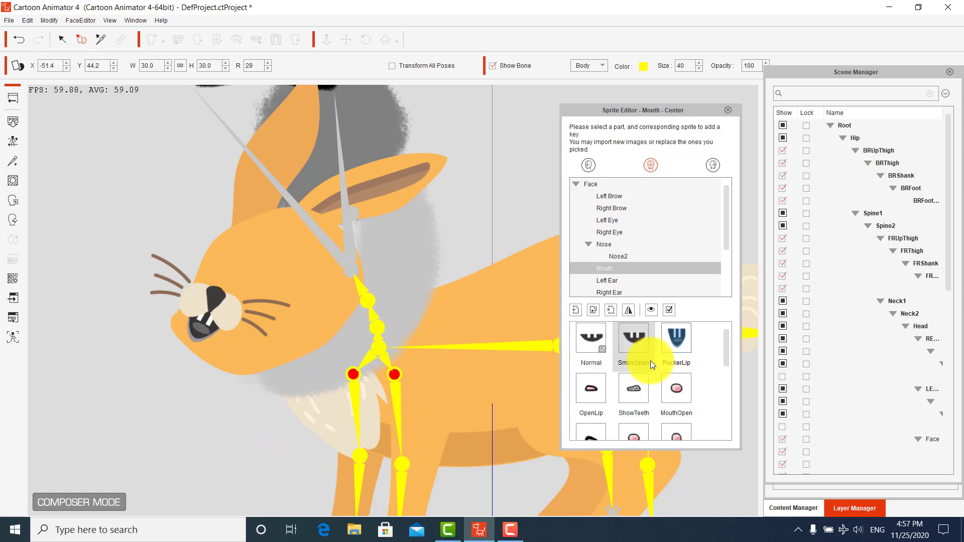
Replace the OpenLip mouth sprite with the M1 image, rotate it to 17 and place it at about X -50.9, Y 43.9.
click(599, 389)
double_click(599, 387)
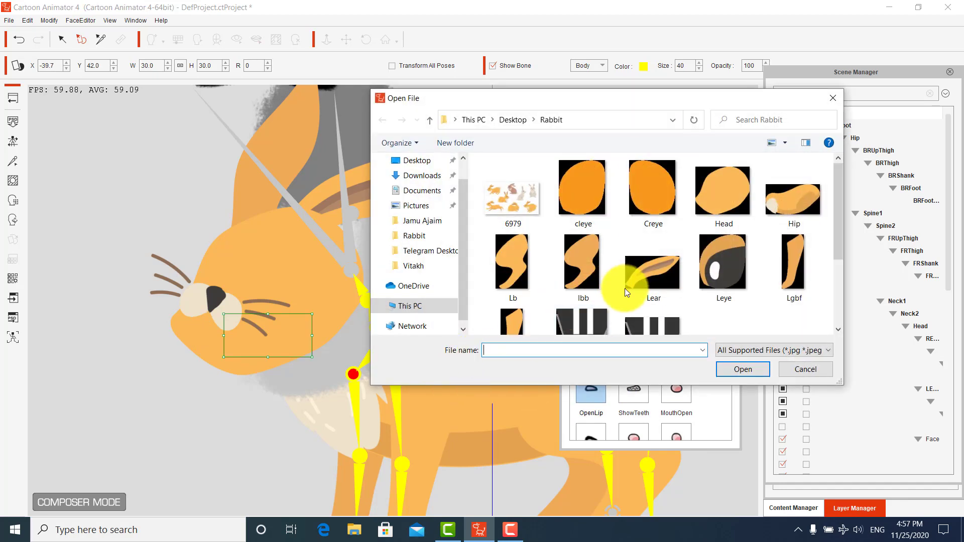
scroll(623, 282, down, 3)
double_click(643, 221)
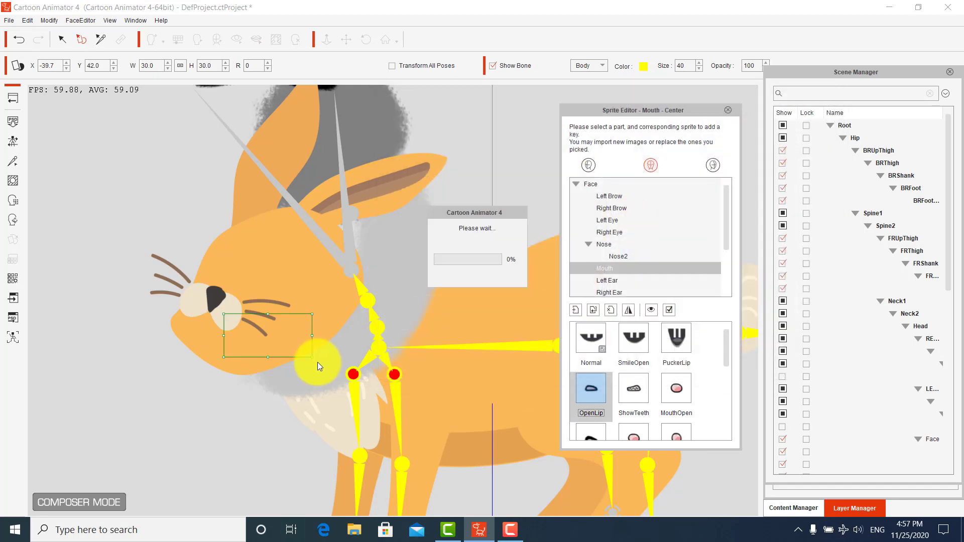
drag(278, 345, 216, 331)
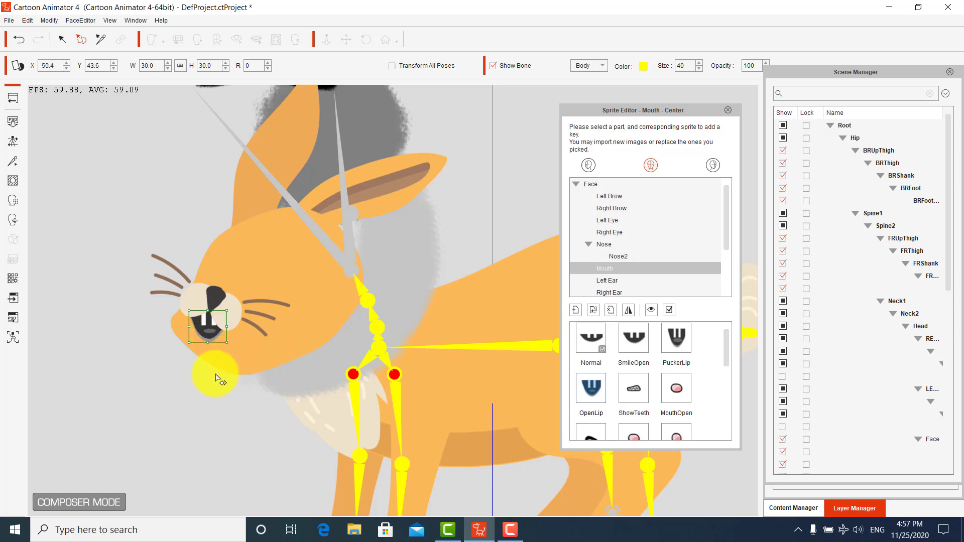
drag(233, 336, 211, 327)
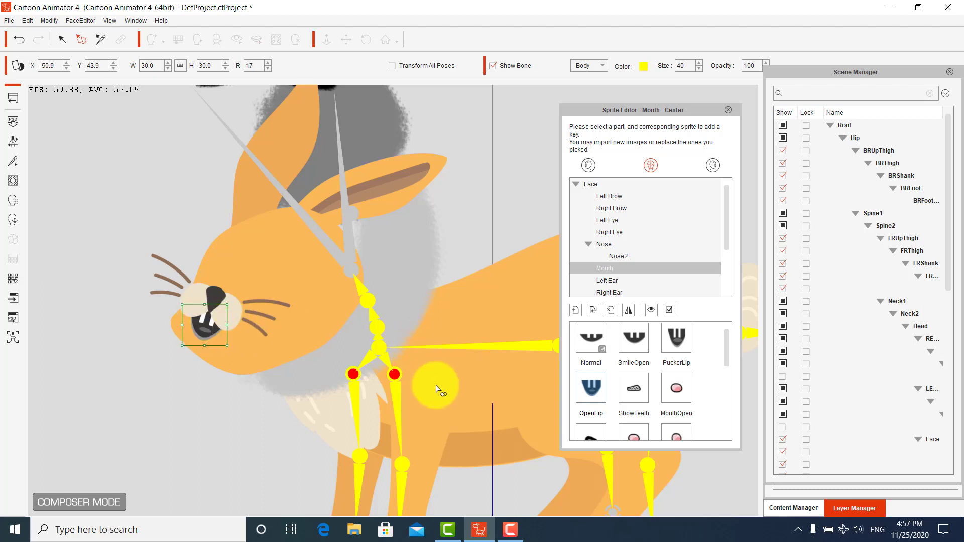
click(633, 395)
double_click(633, 394)
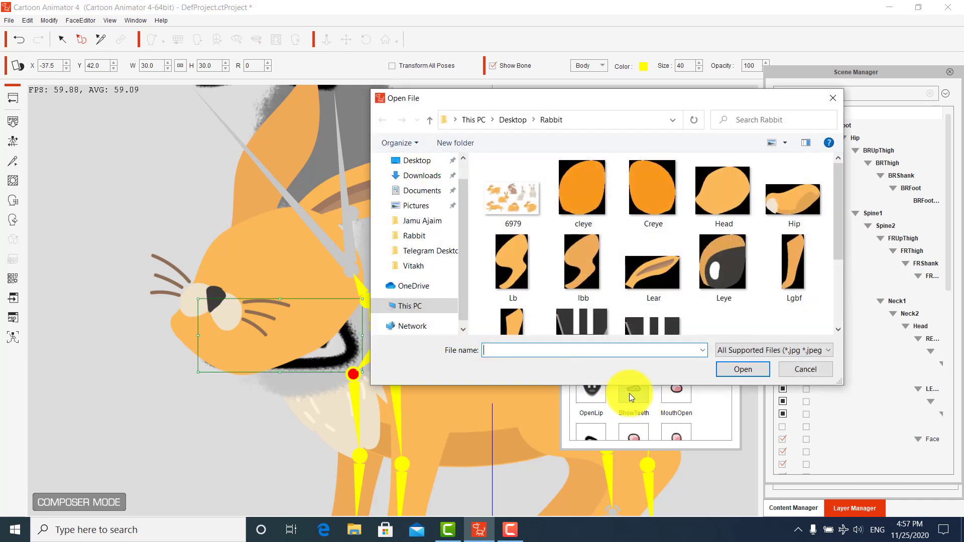
click(808, 372)
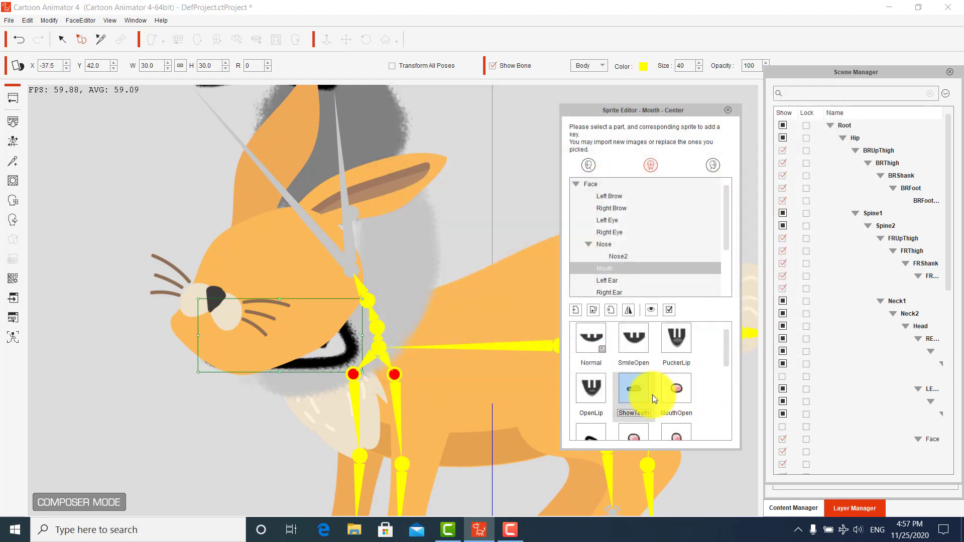
drag(343, 372, 323, 352)
Replace the ShowTeeth mouth sprite with the M3 image and place it at about X -50.9, Y 45.1.
double_click(632, 387)
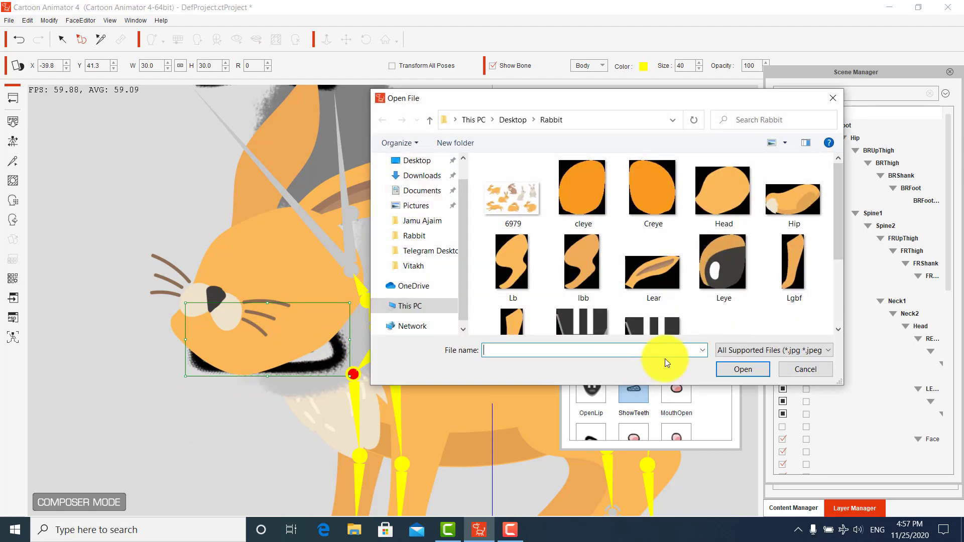
scroll(711, 321, down, 3)
double_click(791, 242)
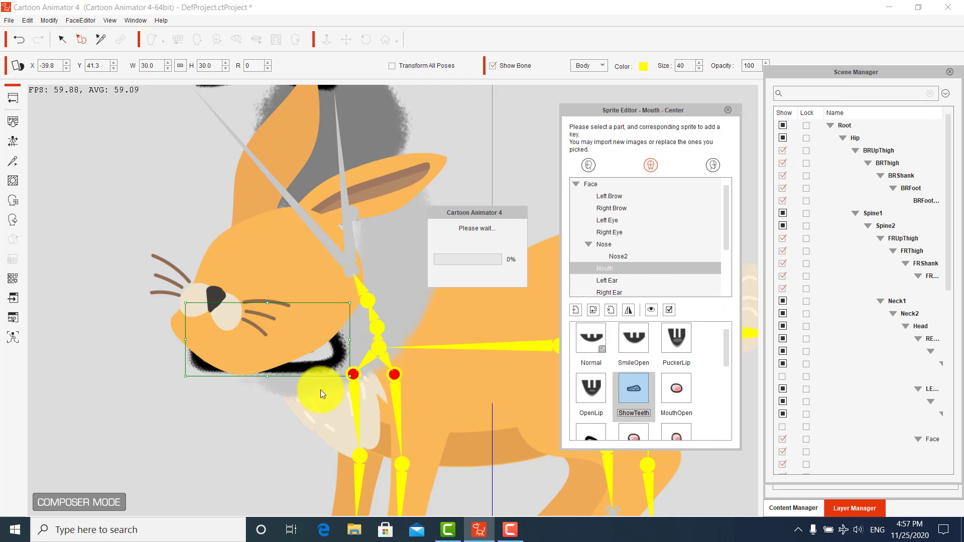
drag(289, 352, 209, 318)
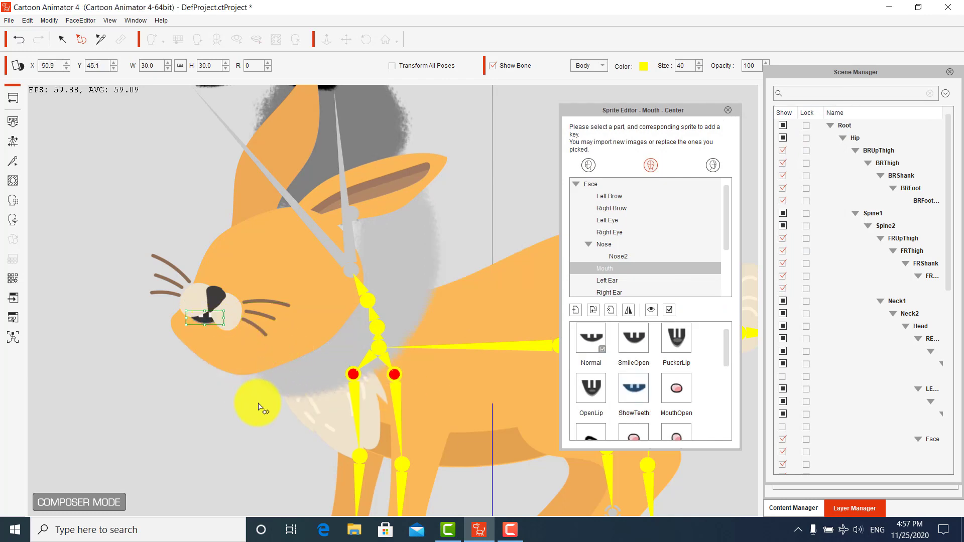
Replace the MouthOpen mouth sprite with the M2 image, rotate it to 15 and place it at about X -50.4, Y 44.8.
click(600, 393)
double_click(680, 387)
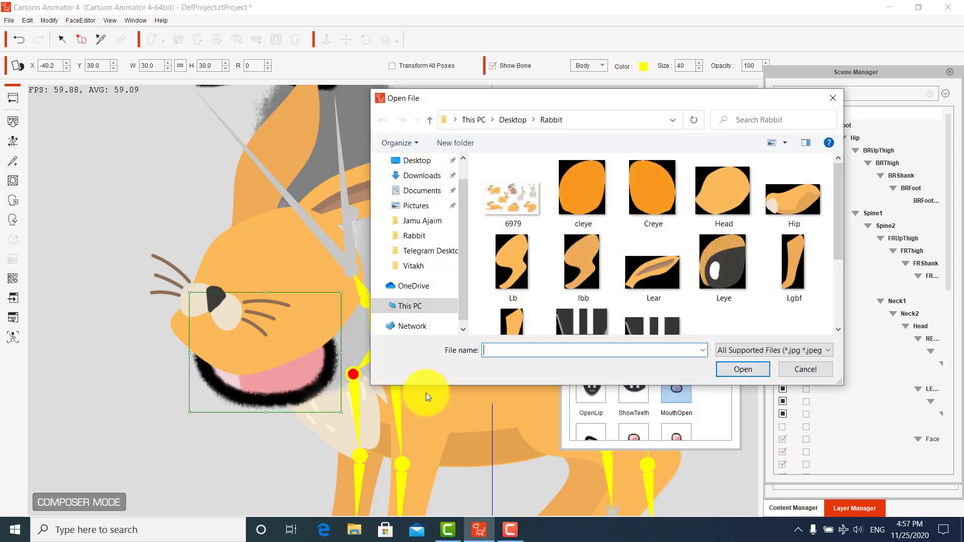
double_click(737, 216)
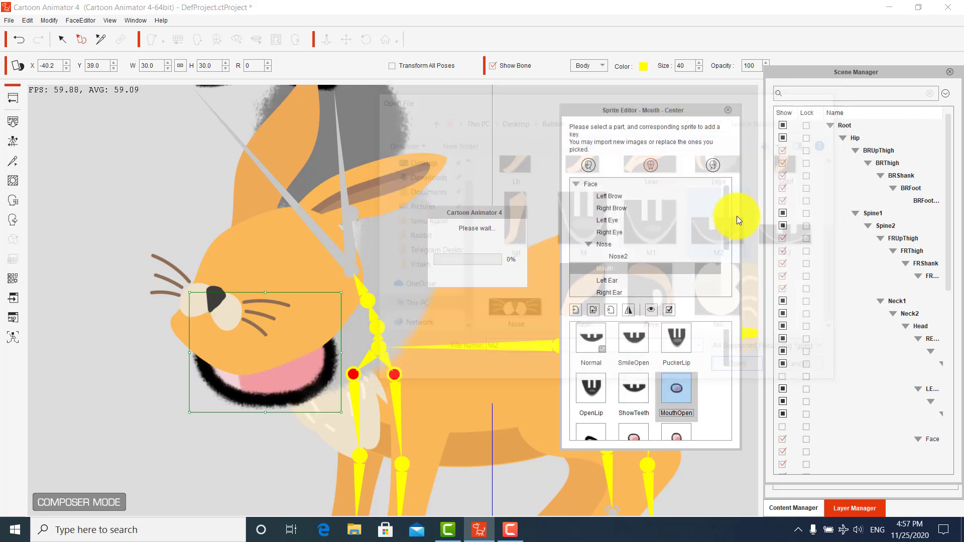
drag(297, 317, 213, 320)
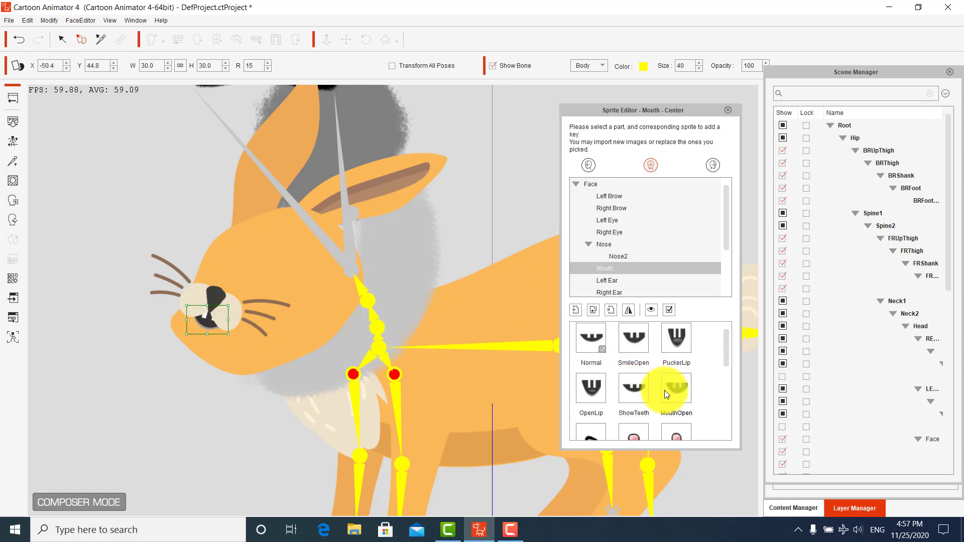
Replace the second Normal mouth sprite, beside Ah_I, with the M image, rotate it to 30 and place it at about X -51.4, Y 44.0.
scroll(725, 357, down, 3)
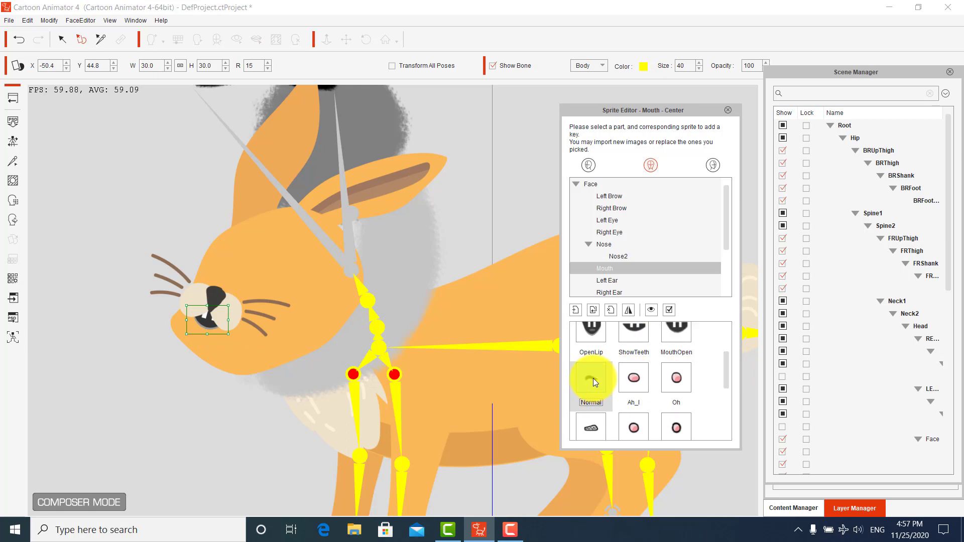
double_click(593, 378)
double_click(577, 324)
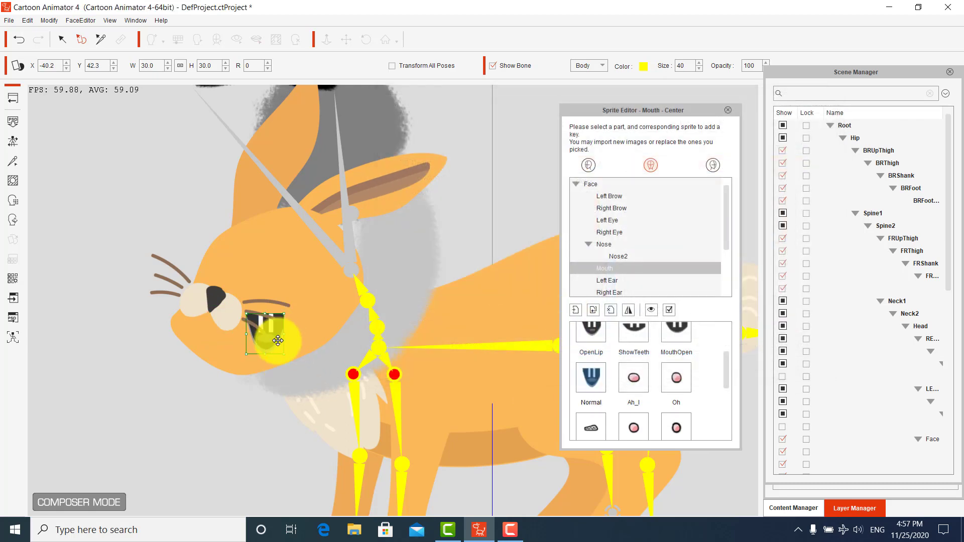
drag(279, 329, 219, 349)
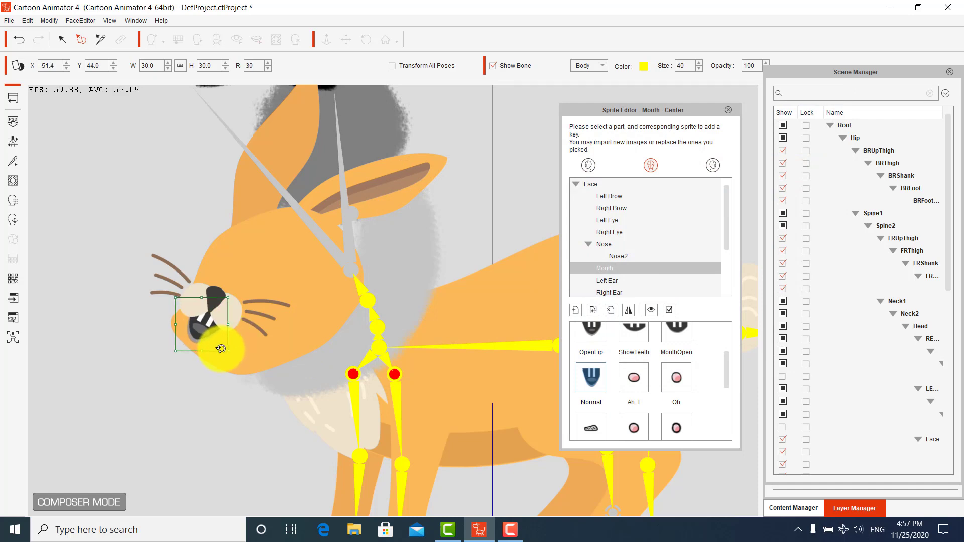
Replace the Ah_I mouth sprite with the M2 image, rotate it to 29 and place it at about X -50.9, Y 44.5.
double_click(624, 375)
scroll(590, 324, down, 5)
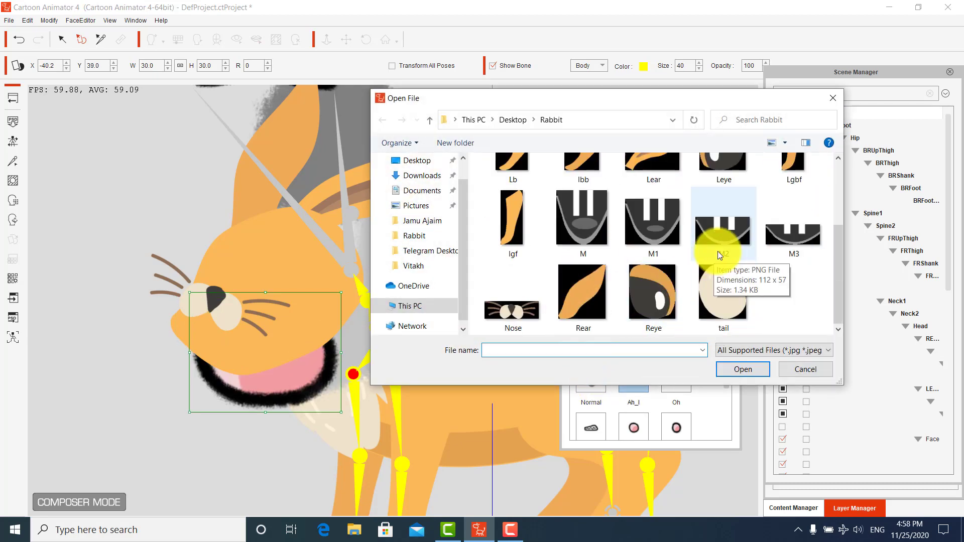
double_click(719, 236)
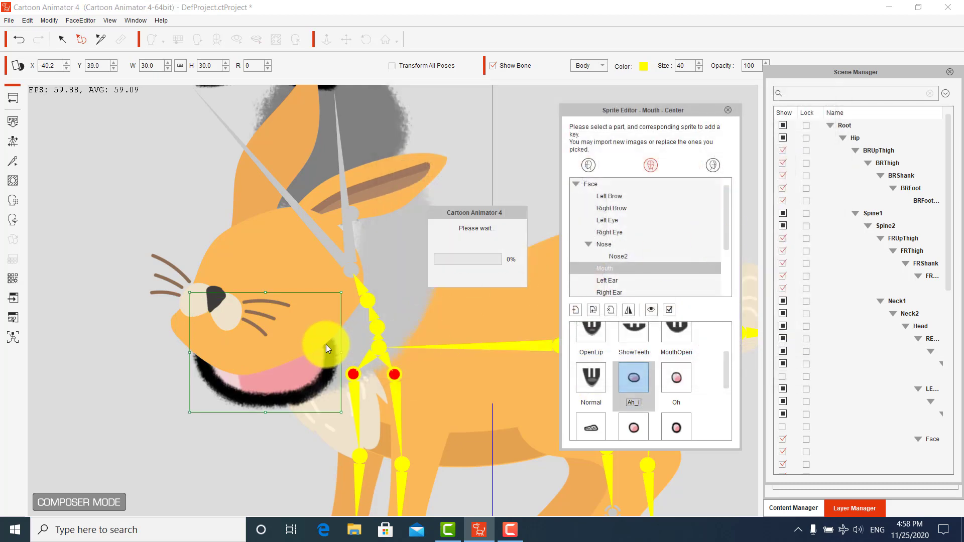
drag(269, 351, 254, 339)
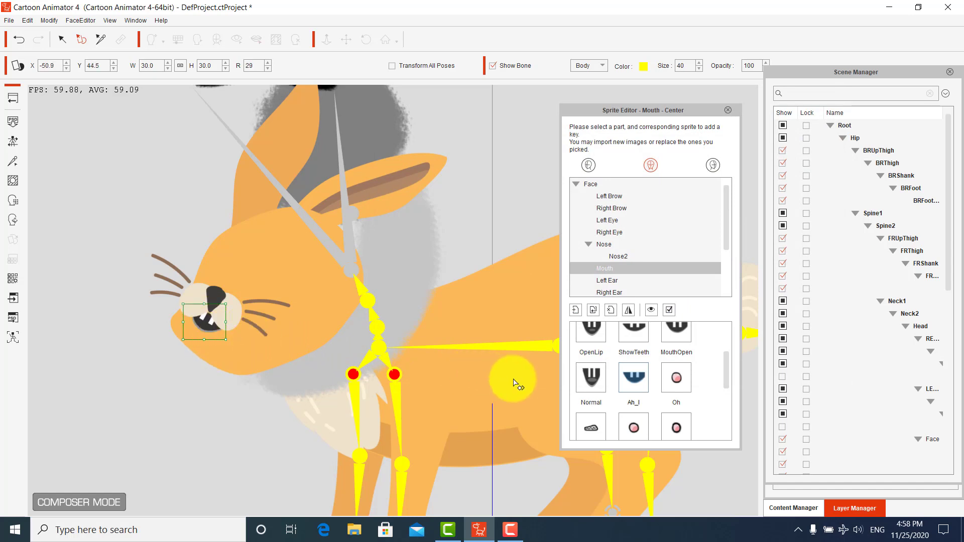
Replace the Oh mouth sprite with the M1 image, rotate it to 28 and place it at about X -51.6, Y 44.1.
double_click(677, 379)
scroll(674, 329, down, 3)
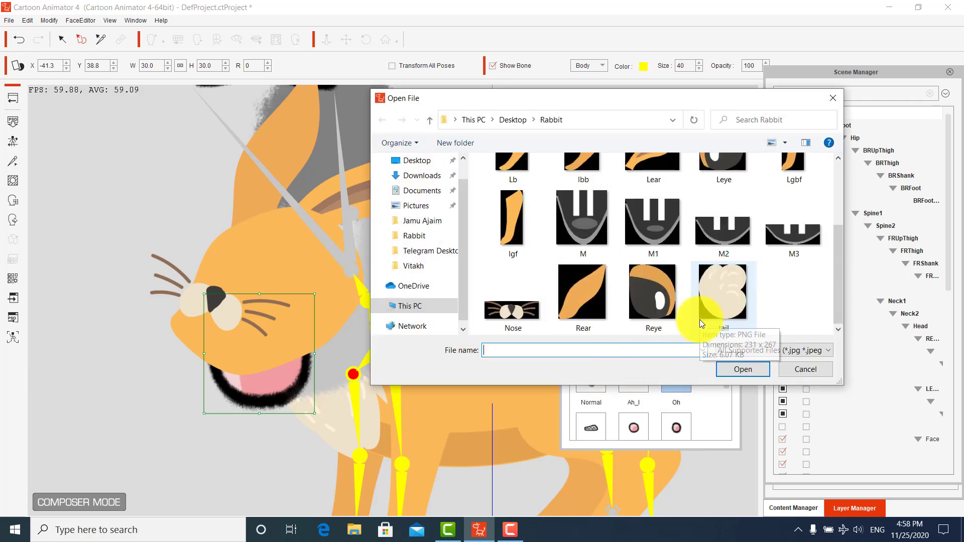
double_click(633, 228)
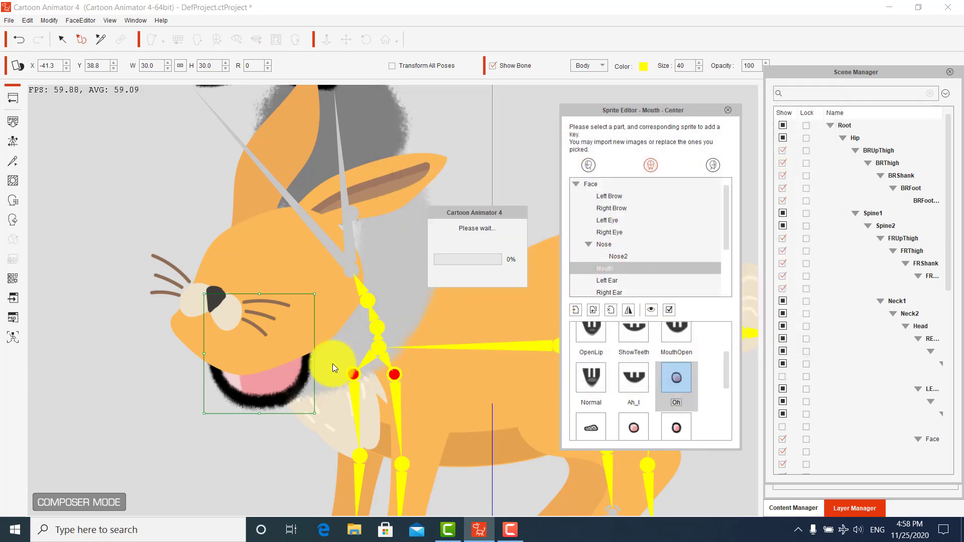
drag(284, 344, 211, 327)
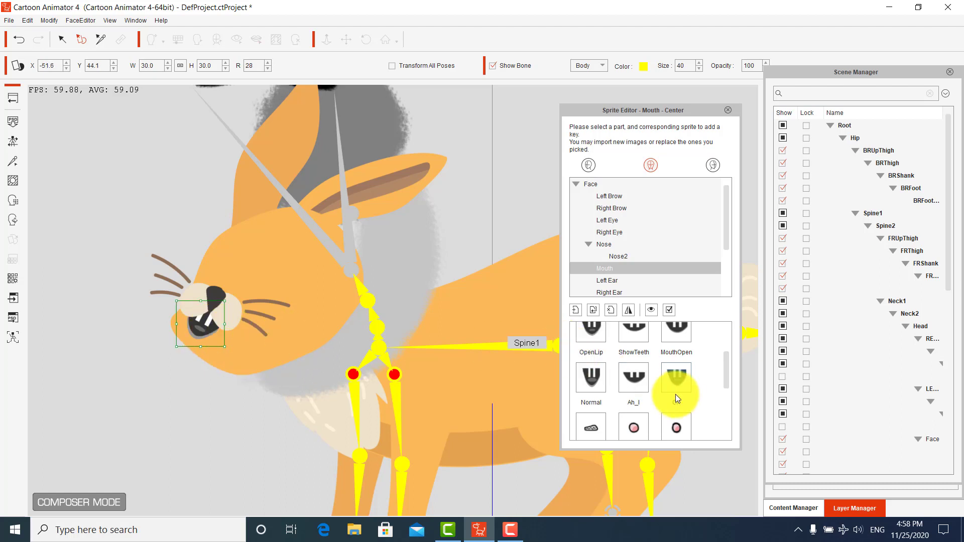
Replace the EE mouth sprite with the M image, rotate it to 19 and place it at about X -51.4, Y 43.6.
drag(726, 400, 727, 407)
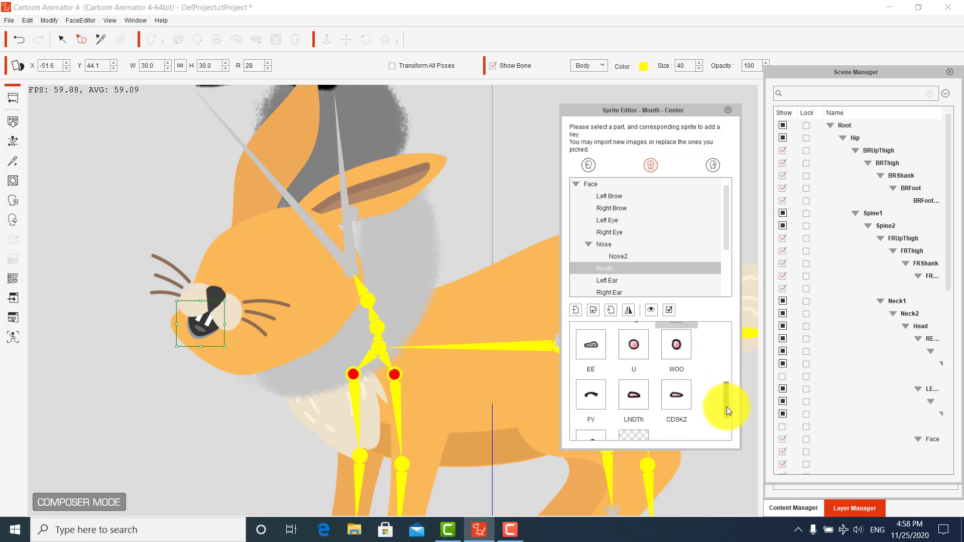
double_click(592, 344)
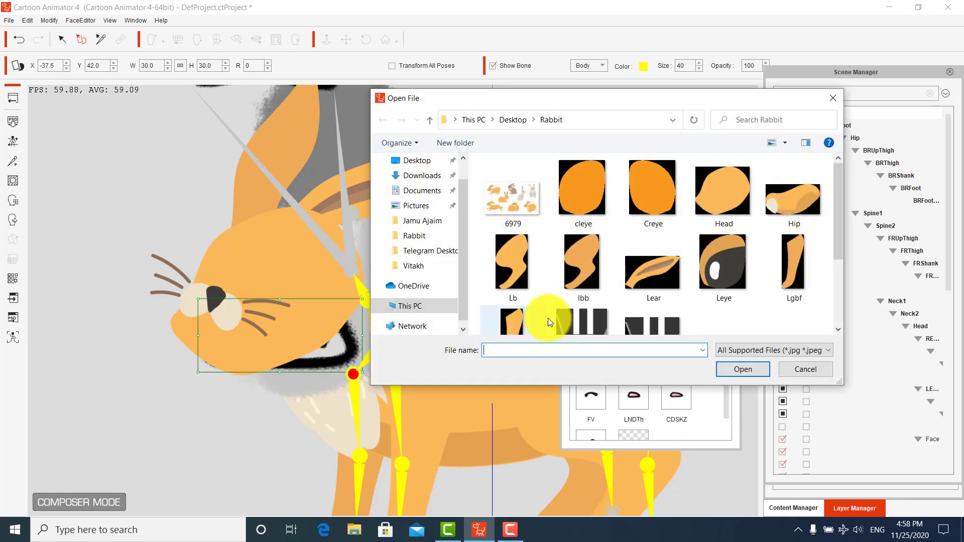
scroll(547, 318, down, 5)
click(580, 230)
double_click(580, 230)
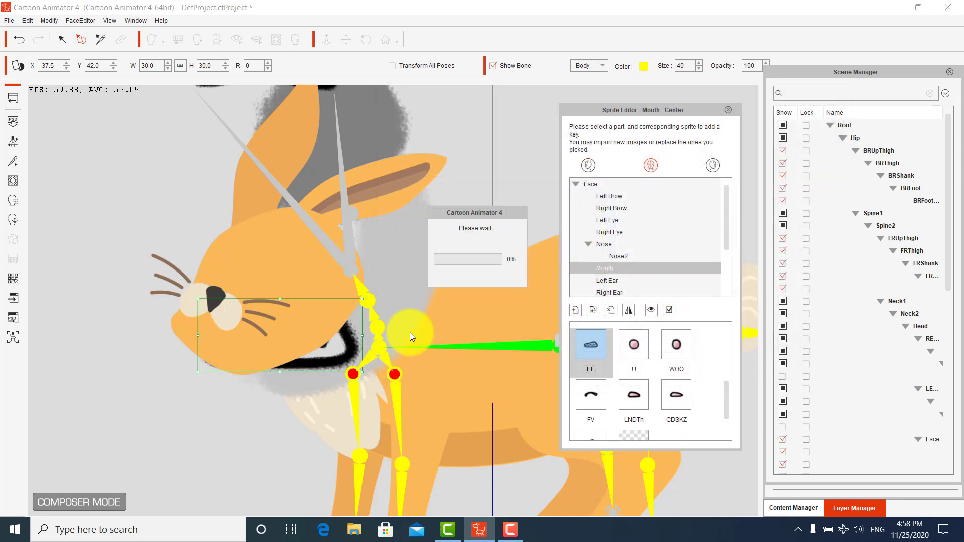
drag(340, 343, 220, 332)
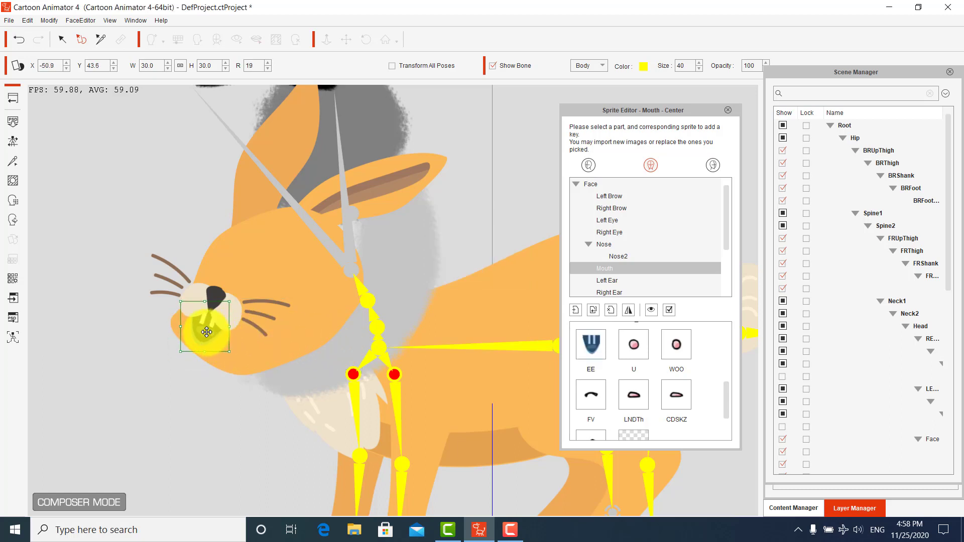
Replace the U mouth sprite with the M2 image, rotate it to 13 and place it at about X -50.3, Y 45.6.
double_click(644, 351)
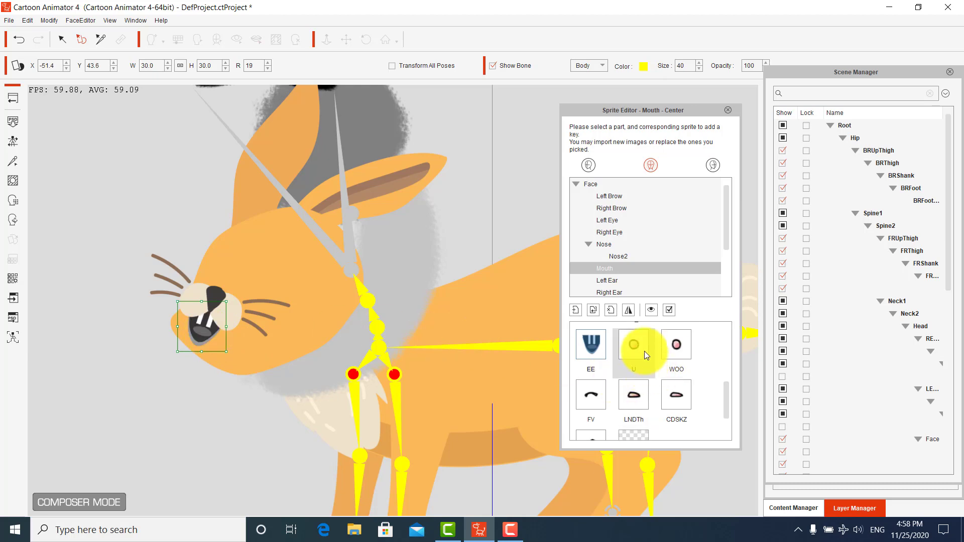
scroll(707, 309, down, 1)
double_click(716, 298)
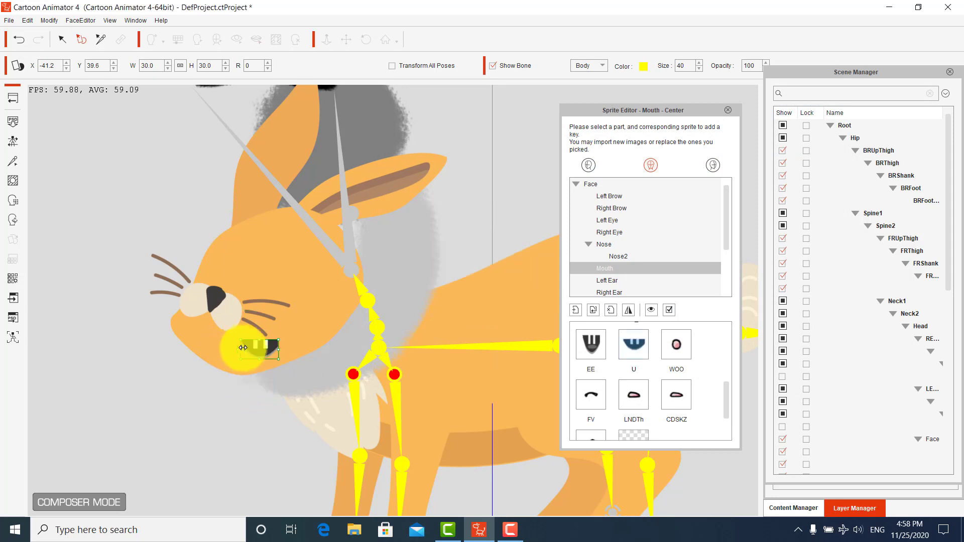
drag(256, 349, 210, 315)
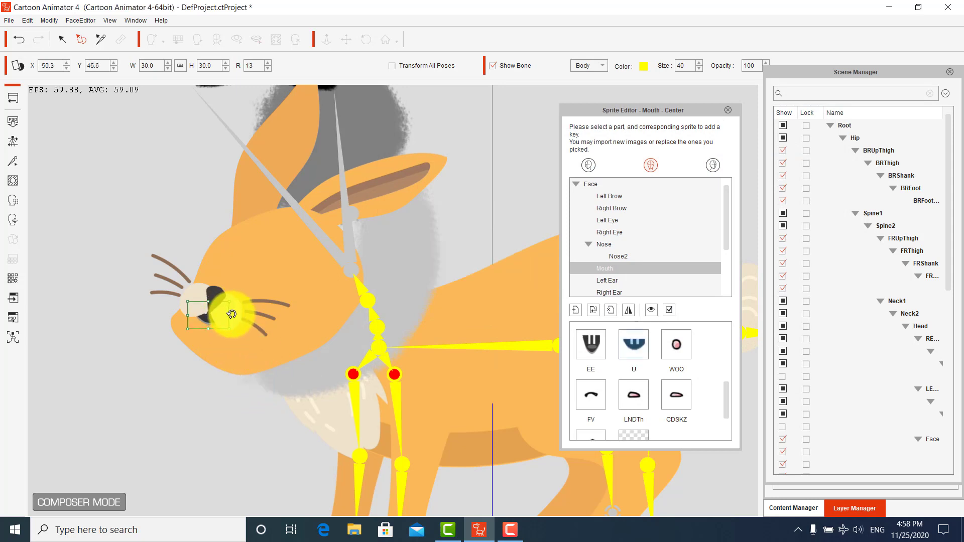
Replace the WOO mouth sprite with the M3 image, rotate it to 23 and place it at about X -50.9, Y 44.7.
double_click(676, 347)
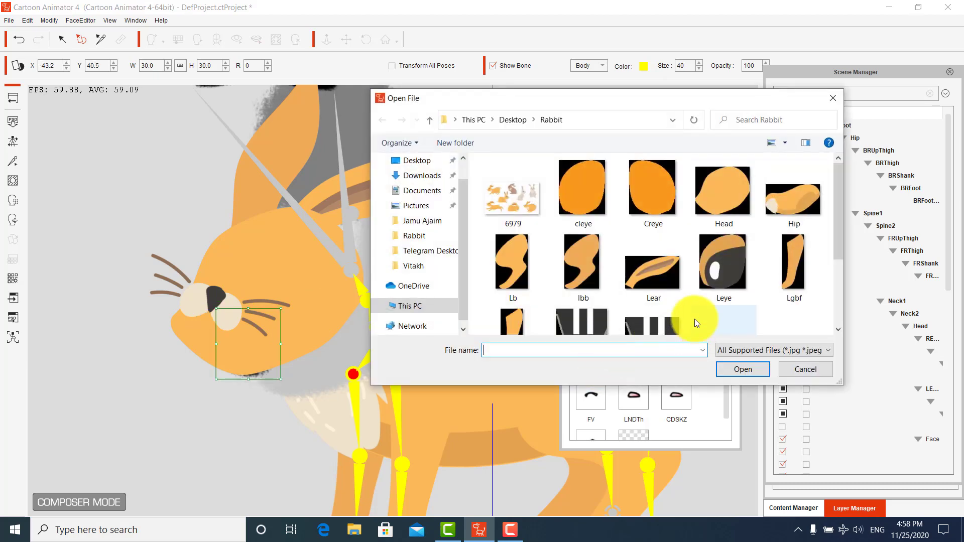
scroll(695, 319, down, 3)
double_click(791, 242)
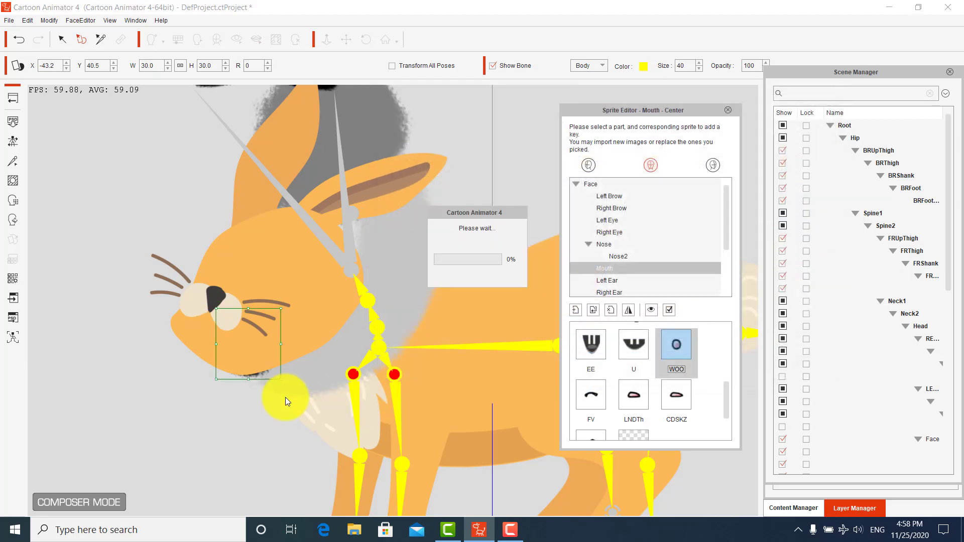
drag(252, 345, 206, 321)
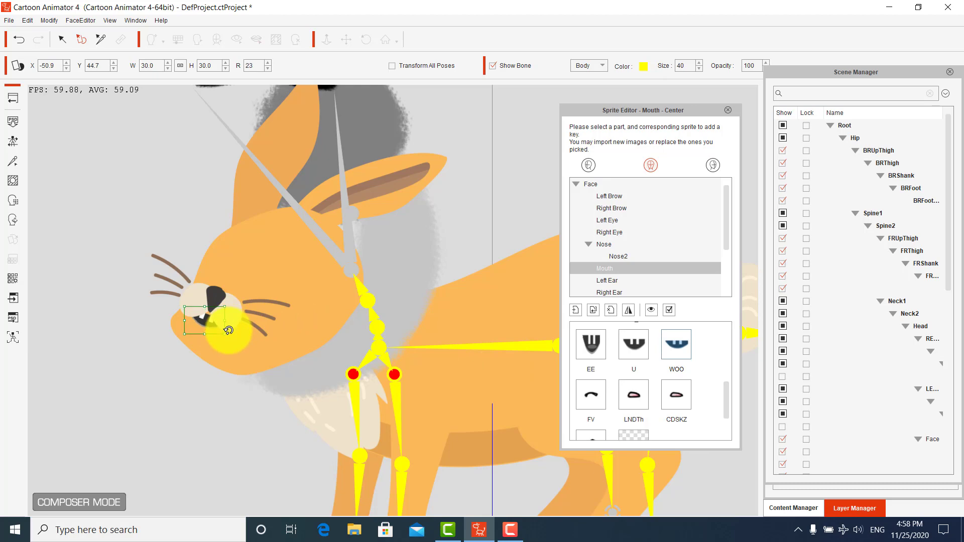
Replace the FV mouth sprite with the M1 image, rotate it to 23 and place it at about X -51.2, Y 45.1.
double_click(597, 396)
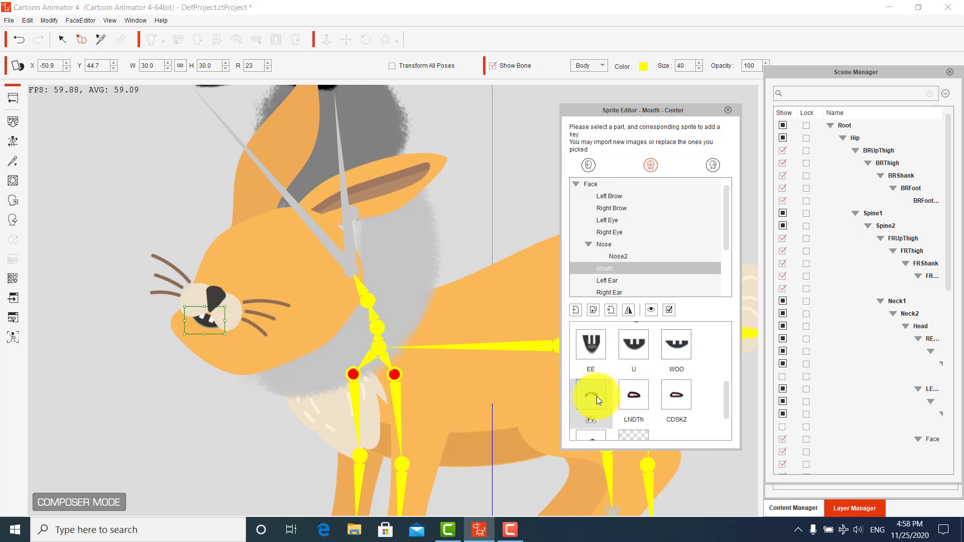
double_click(645, 314)
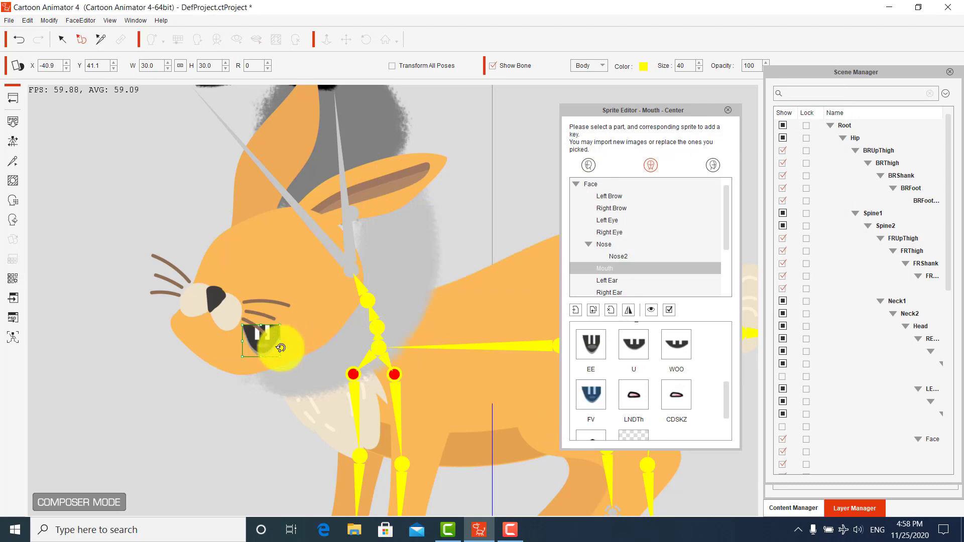
drag(276, 344, 227, 343)
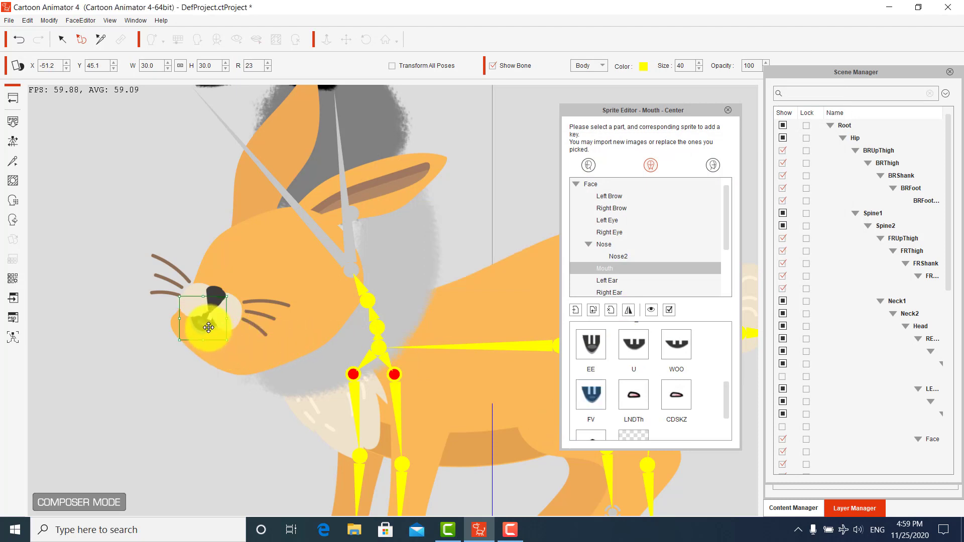
Replace the LNDTh mouth sprite with the M image, rotate it to 21 and place it at about X -51.2, Y 43.2.
double_click(640, 391)
double_click(594, 316)
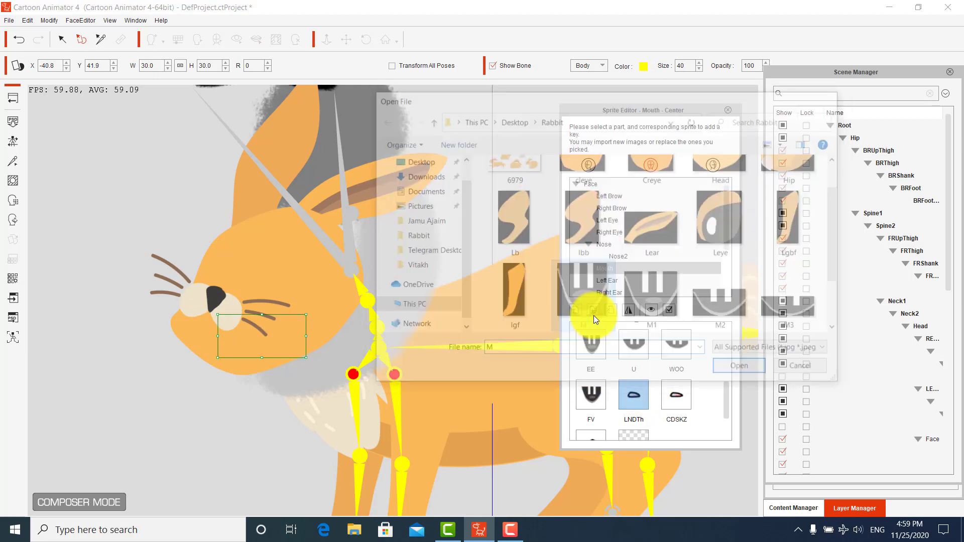
drag(276, 348, 204, 336)
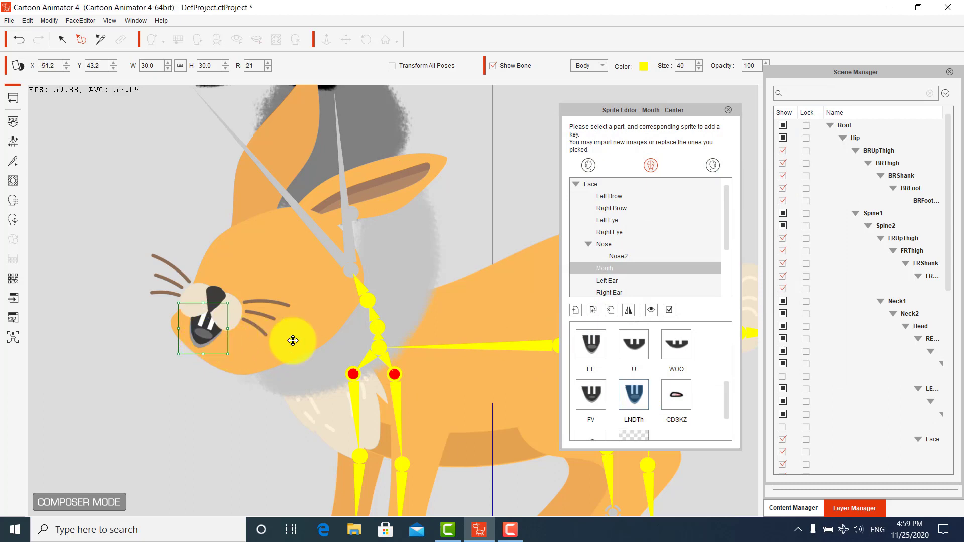
Replace the CDSKZ mouth sprite with the M3 image, rotate it to 22 and place it at about X -51.0, Y 45.2.
double_click(678, 390)
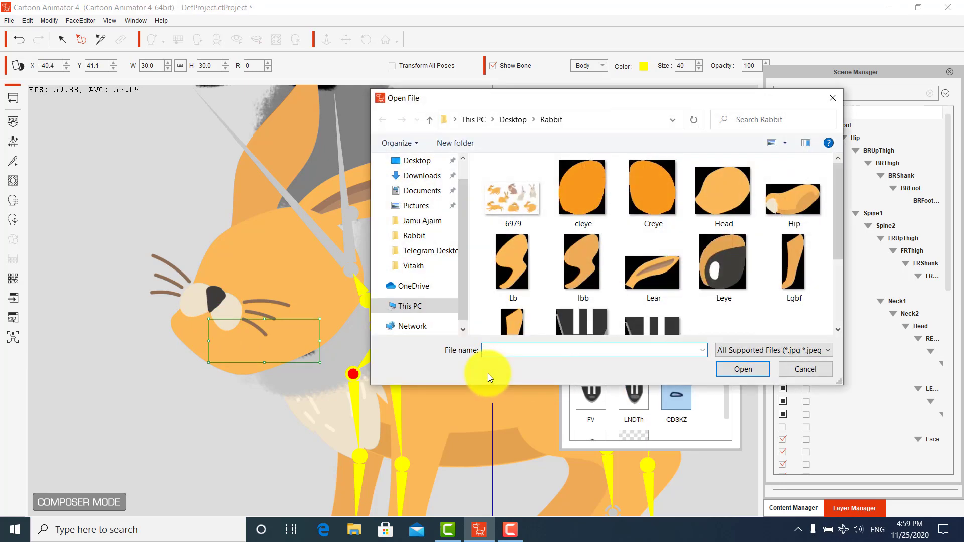
scroll(635, 313, down, 3)
double_click(791, 231)
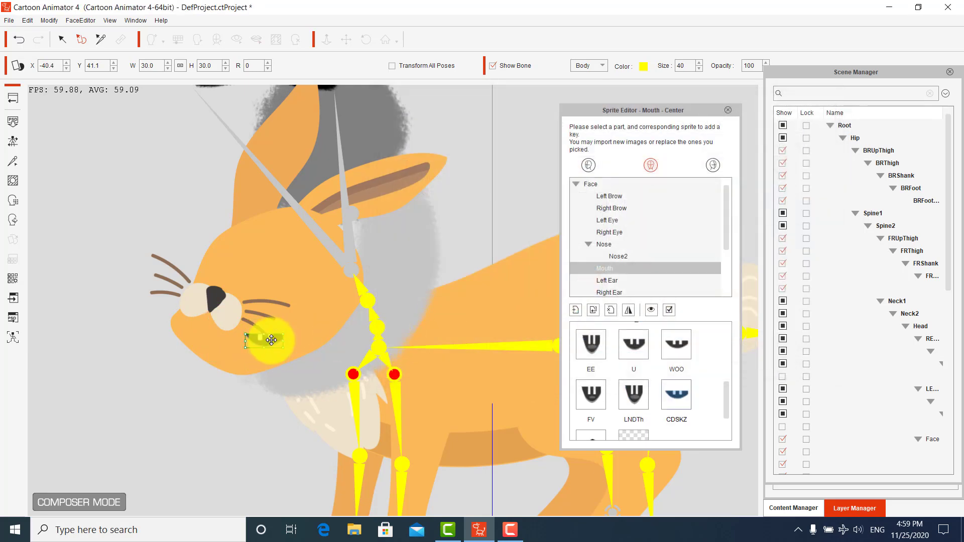
drag(269, 340, 213, 316)
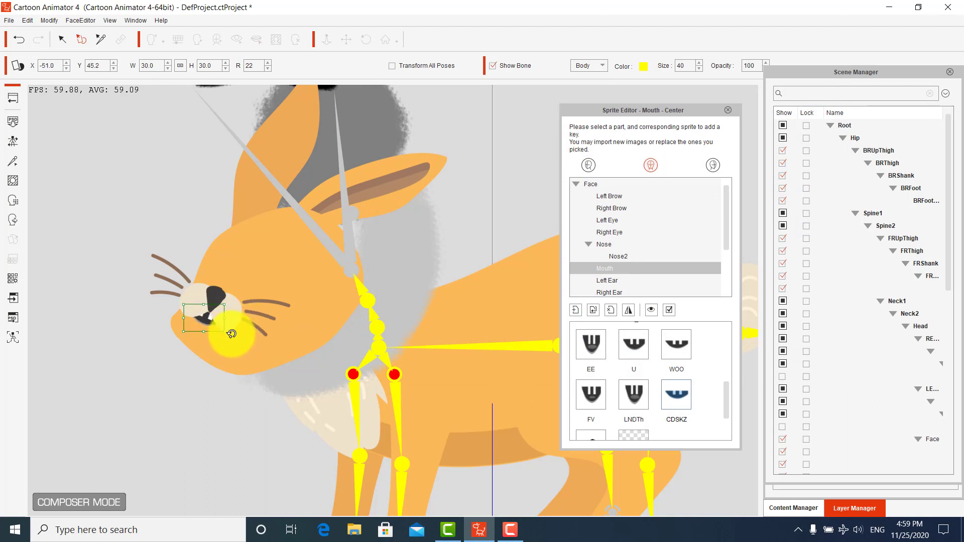
Replace the Lick mouth sprite with the M1 image, rotate it to 20 and place it at about X -50.9, Y 44.4.
scroll(634, 406, down, 2)
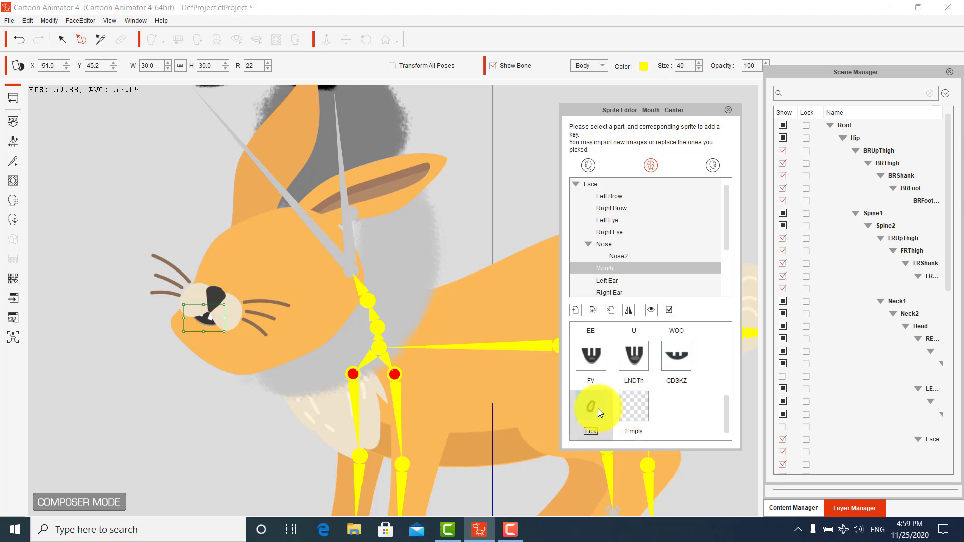
double_click(578, 408)
click(647, 315)
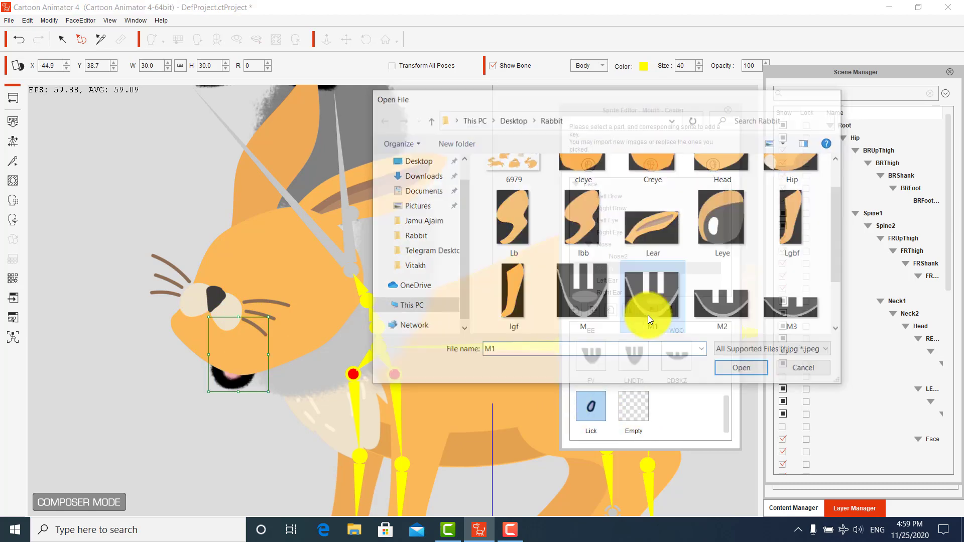
double_click(647, 315)
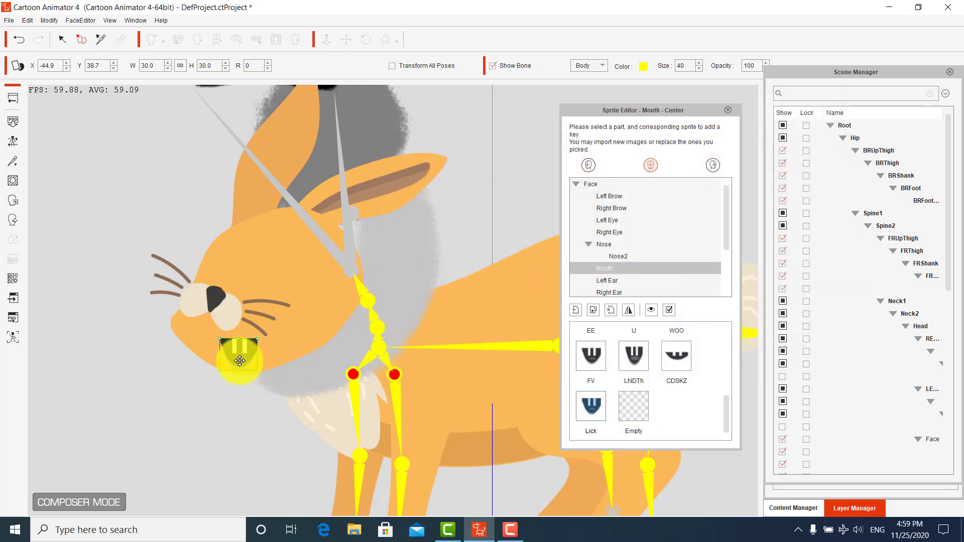
mouse_move(226, 352)
mouse_down()
mouse_move(209, 323)
mouse_move(227, 345)
mouse_up()
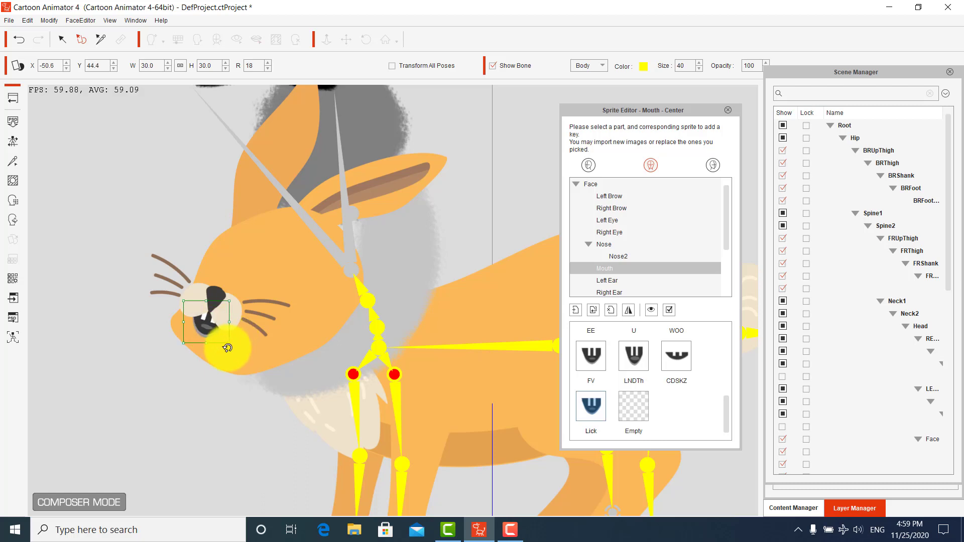
click(225, 357)
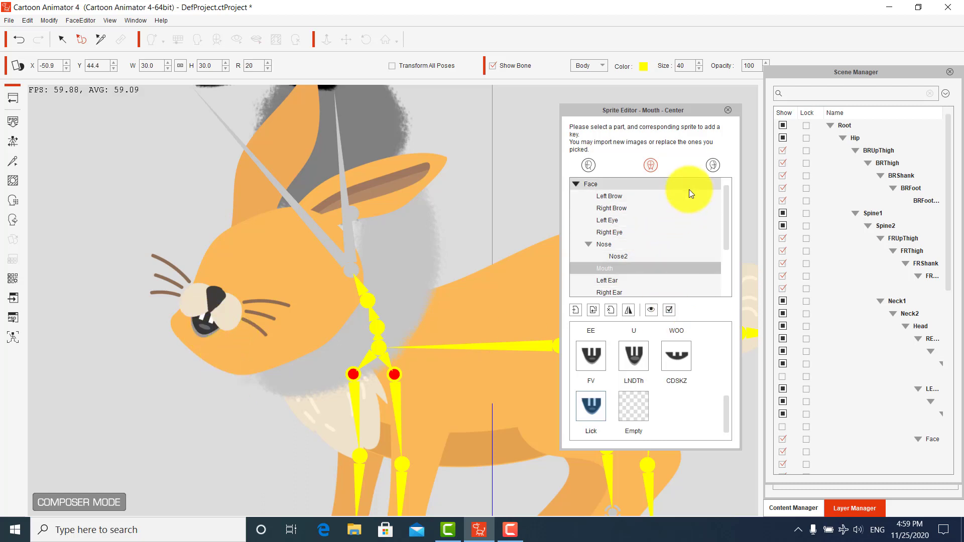
Replace the left eye's Normal sprite with the Leye image and place it on the face at about X -40.2, Y 54.6.
click(601, 219)
drag(319, 189, 323, 234)
double_click(596, 339)
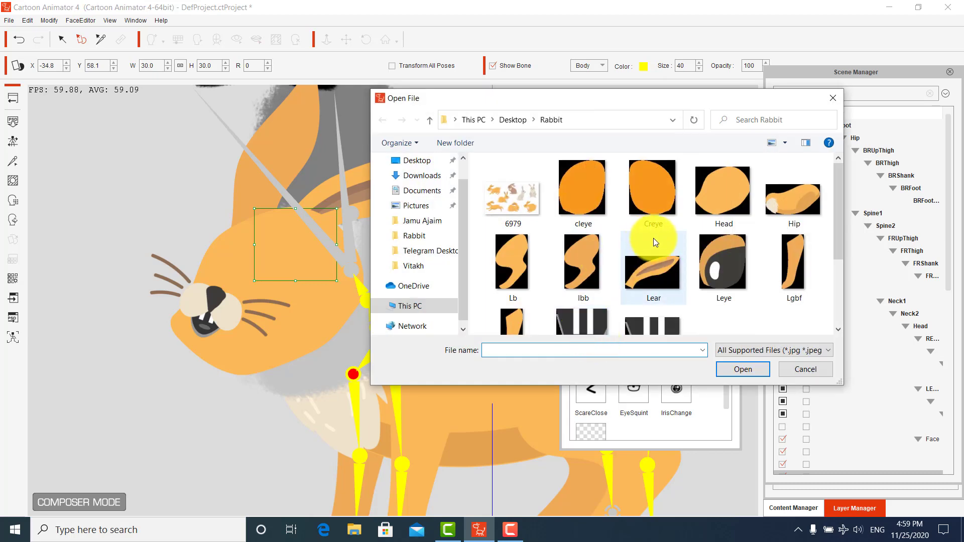
scroll(673, 236, down, 2)
scroll(697, 236, up, 2)
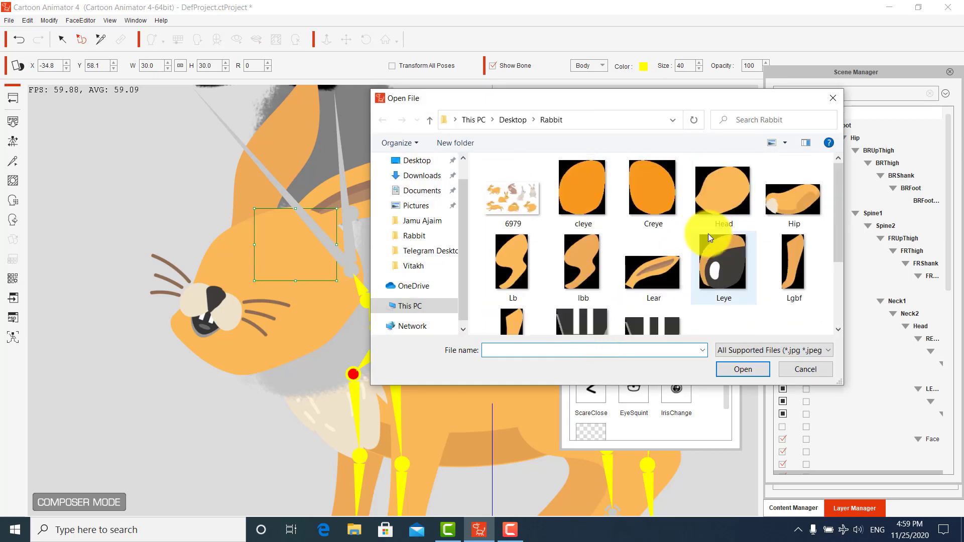
drag(682, 106, 706, 135)
double_click(750, 294)
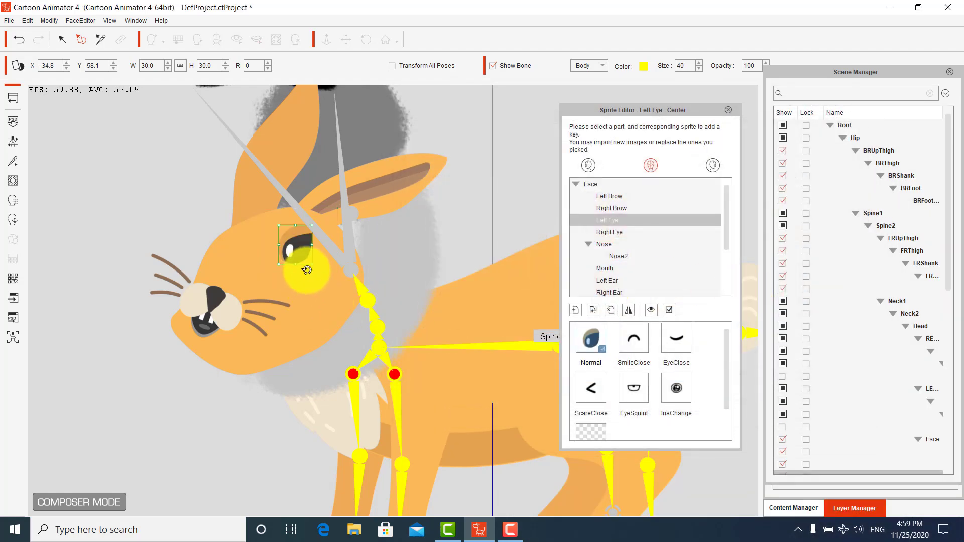
drag(300, 279, 270, 268)
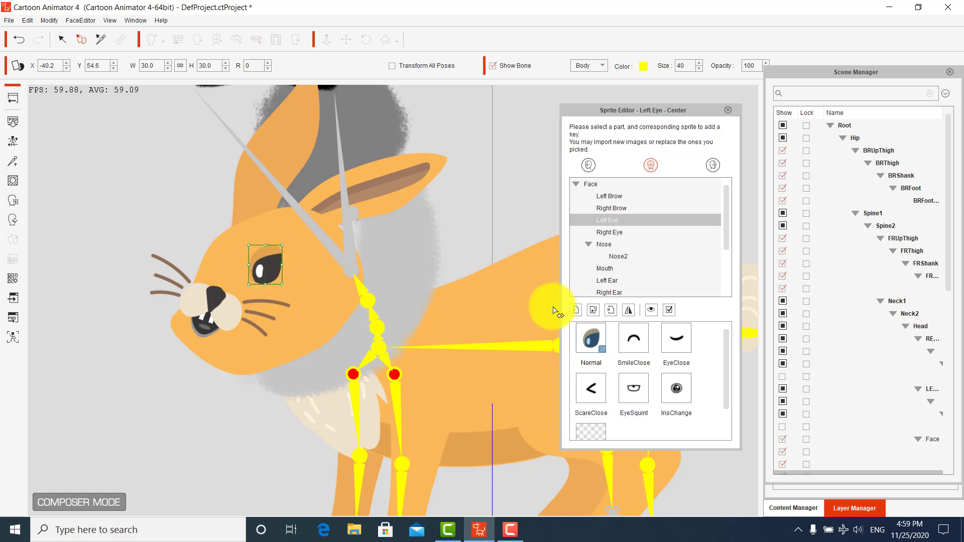
Replace the left eye's EyeClose sprite with the cleye image and move it over the eye at about X -39.2, Y 56.4.
double_click(670, 341)
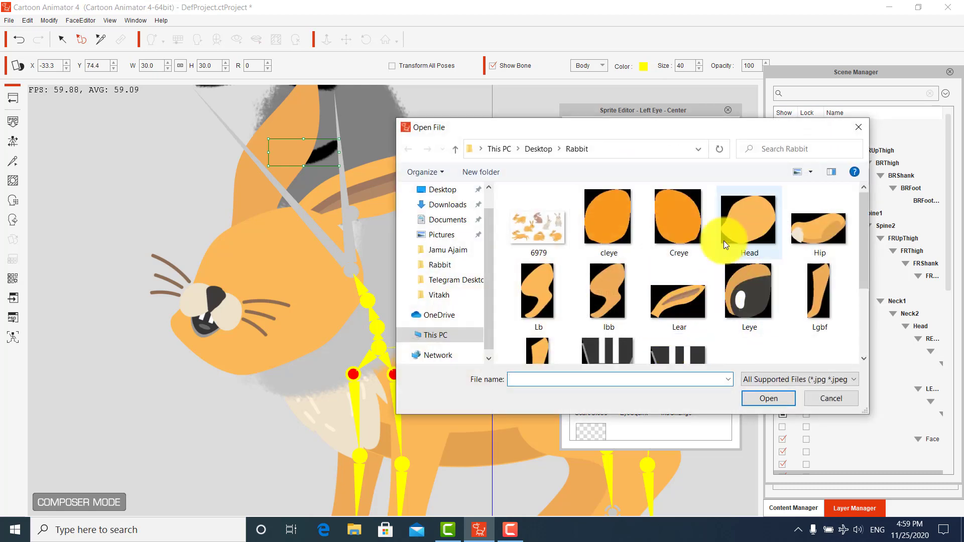
double_click(603, 222)
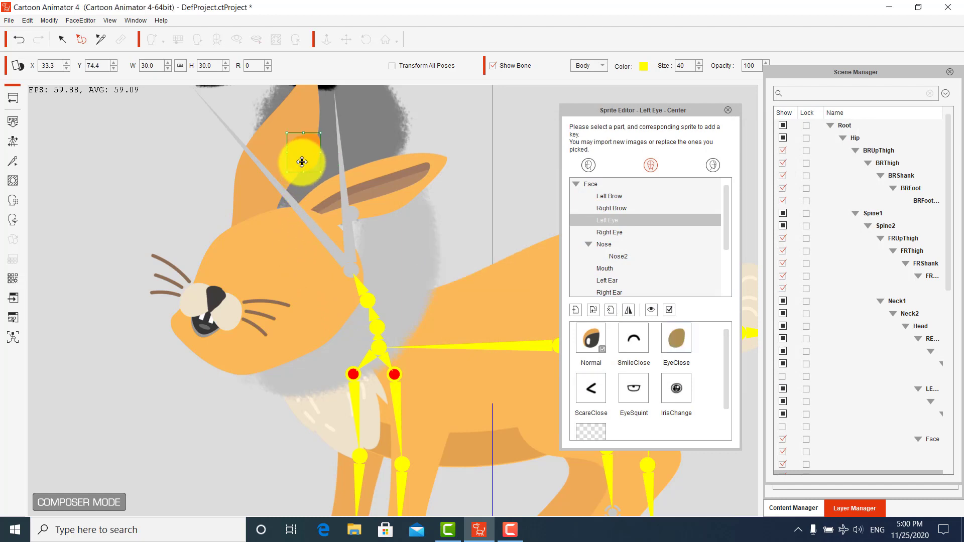
drag(301, 159, 269, 263)
Align the left eye's EyeClose sprite with its Normal sprite at about X -39.6, Y 54.3, switching between the two to compare.
click(591, 338)
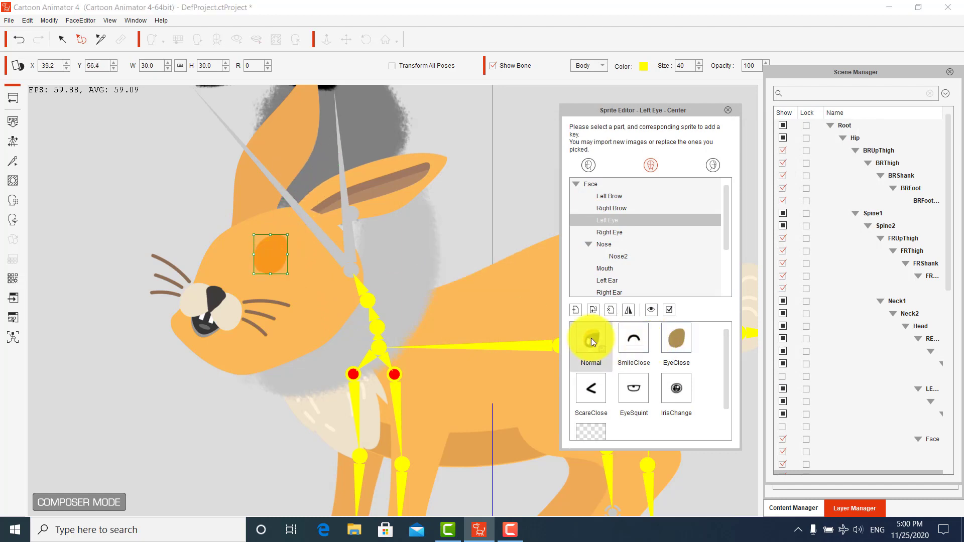
click(691, 342)
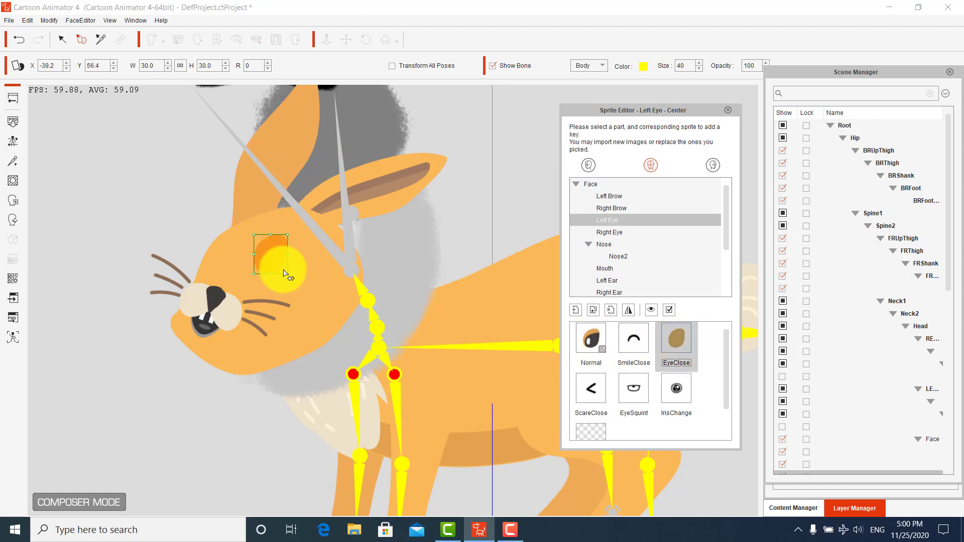
drag(279, 261, 273, 264)
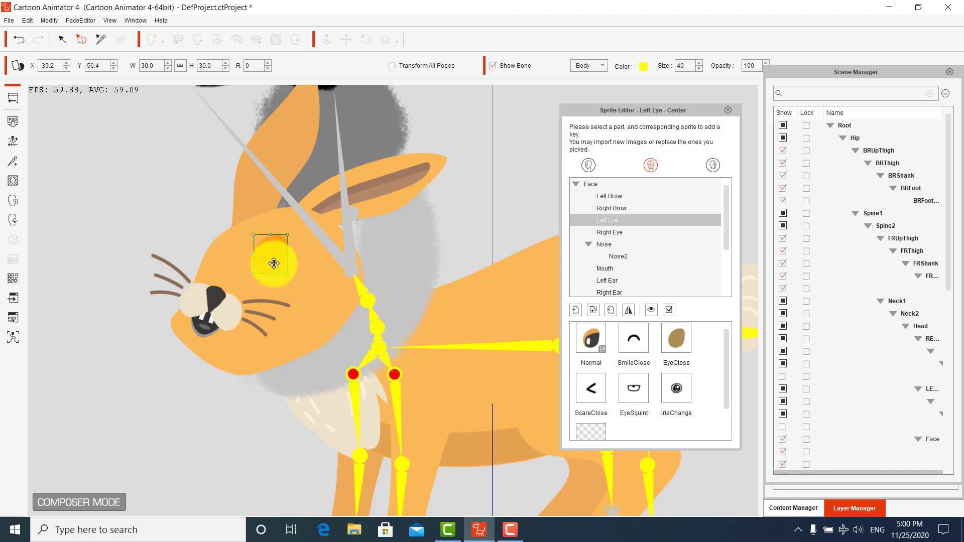
click(596, 336)
click(679, 343)
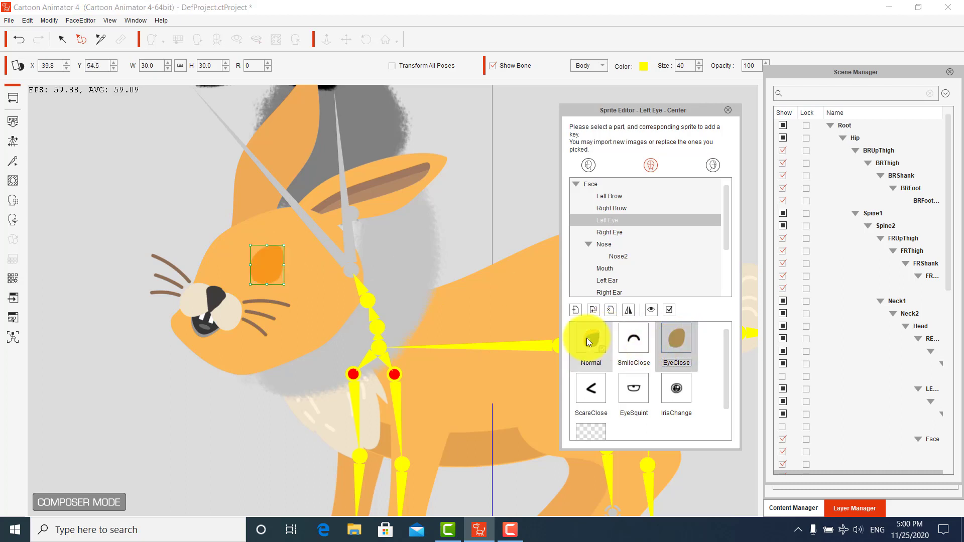
click(592, 339)
click(677, 344)
drag(258, 266, 259, 266)
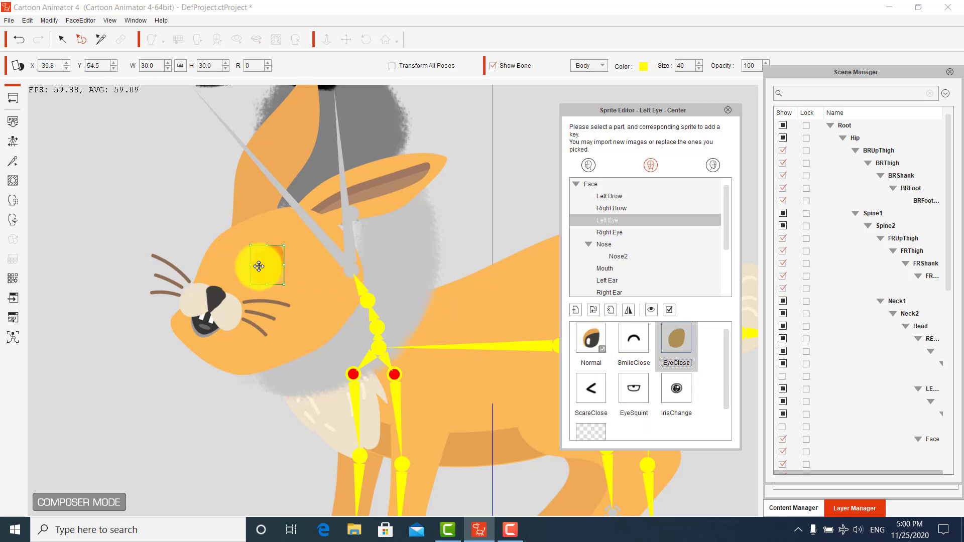
click(592, 337)
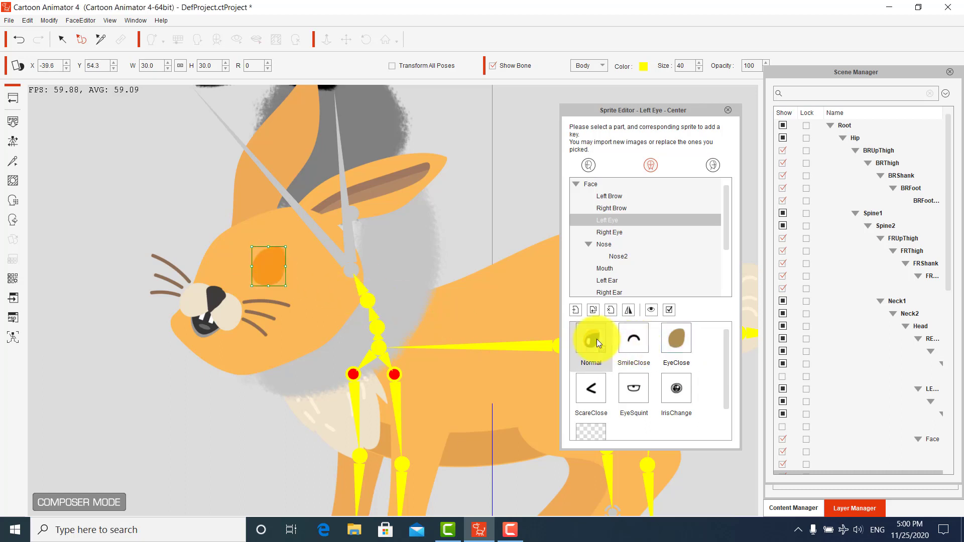
click(679, 336)
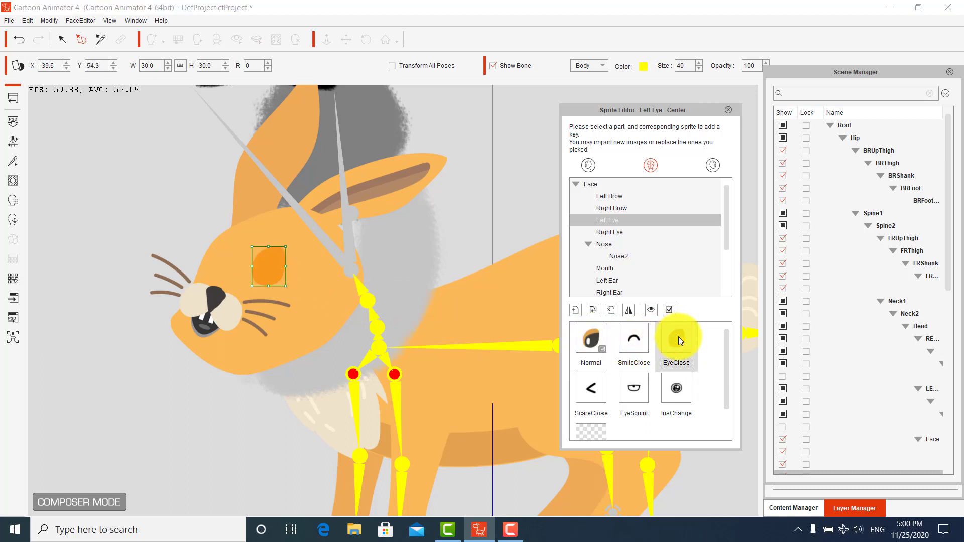
click(601, 339)
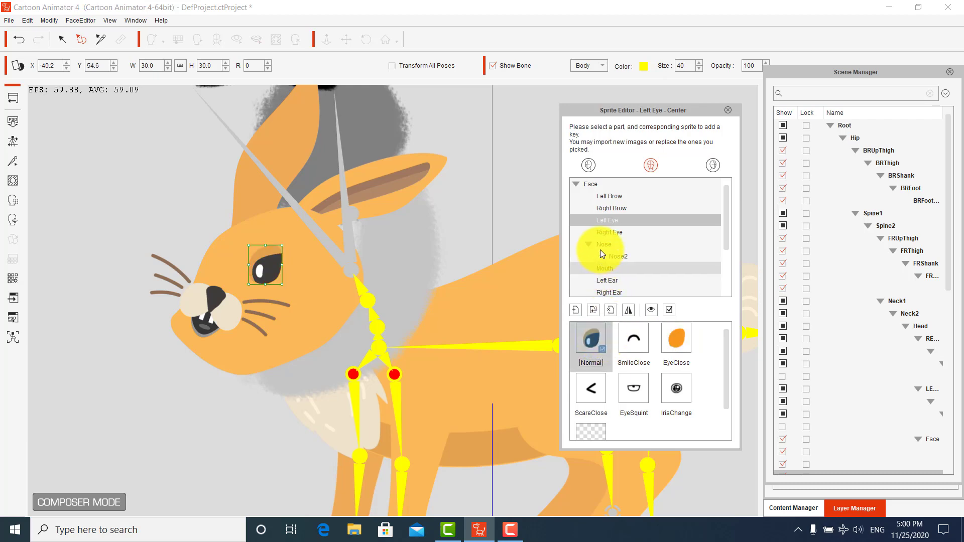
Replace the right eye's Normal sprite with the right-eye image, scale it to 23.6, rotate it to 73 and place it at about X -47.7, Y 57.0.
click(604, 232)
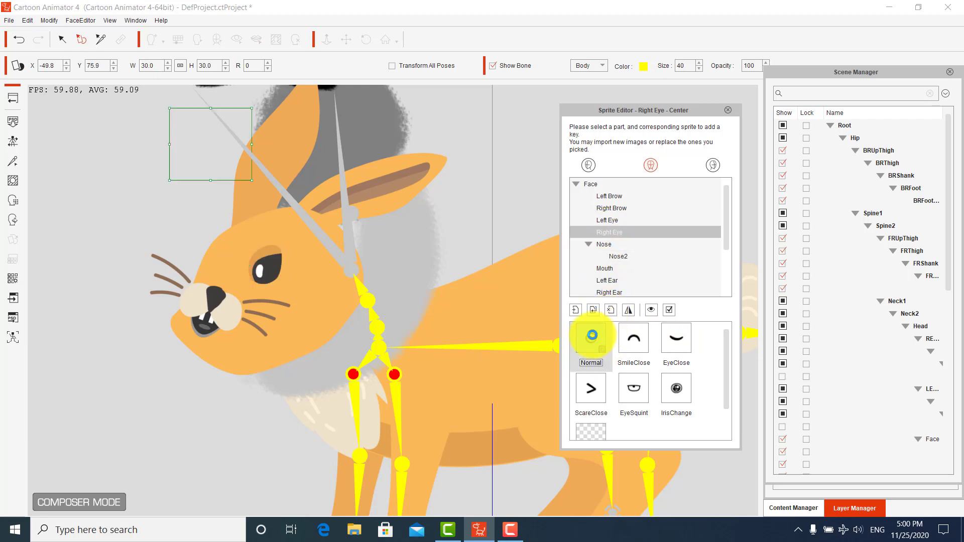
double_click(592, 335)
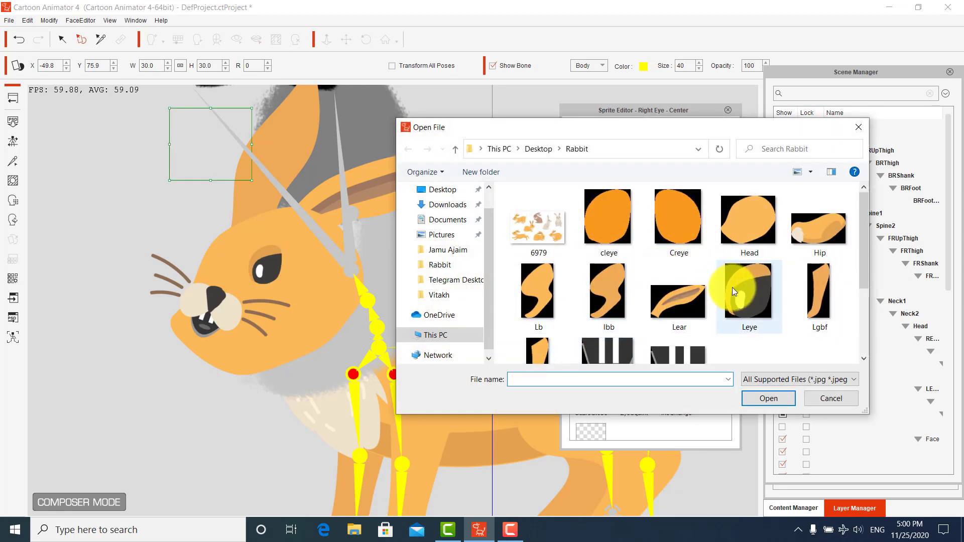
scroll(732, 288, down, 3)
double_click(670, 313)
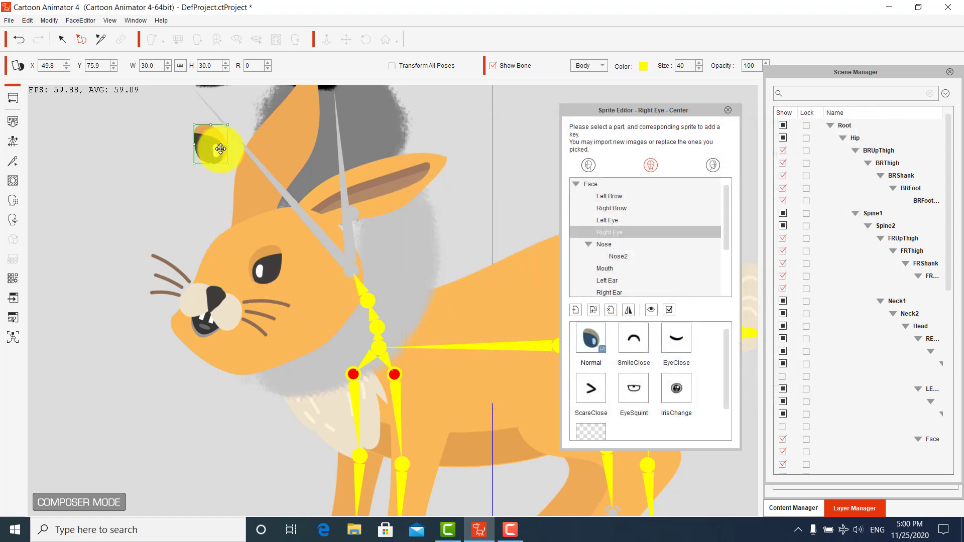
drag(219, 211, 227, 252)
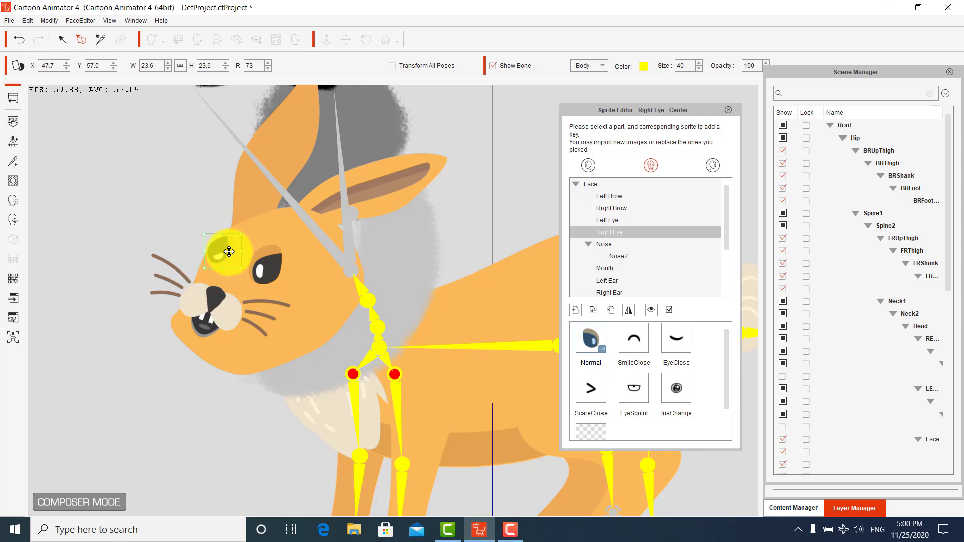
Replace the right eye's EyeClose sprite with the Creye image, scale it to 25.1, rotate it to 48 and place it at about X -47.2, Y 56.9.
double_click(667, 339)
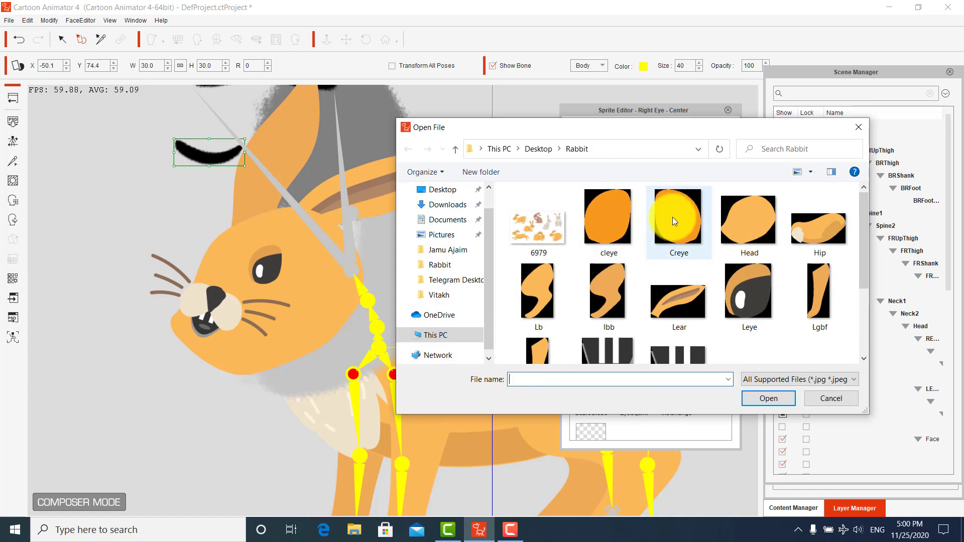
double_click(673, 217)
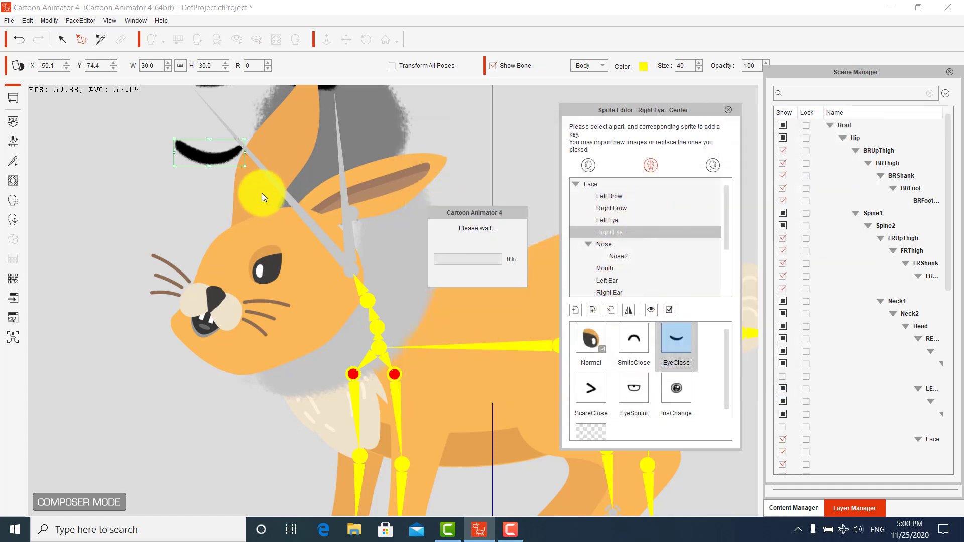
drag(213, 164, 218, 243)
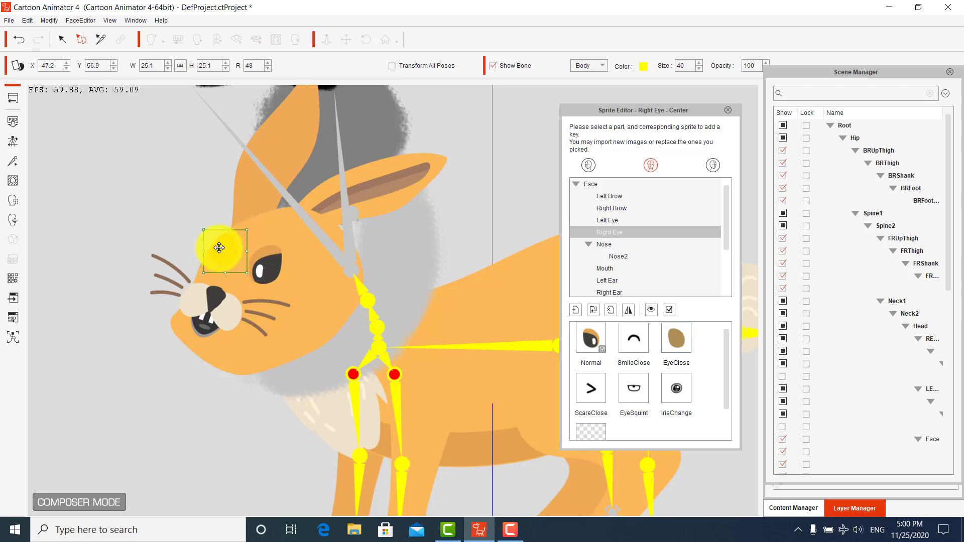
Compare the right eye's Normal and EyeClose sprites to check that the closed eyelid lines up with the open eye.
click(591, 340)
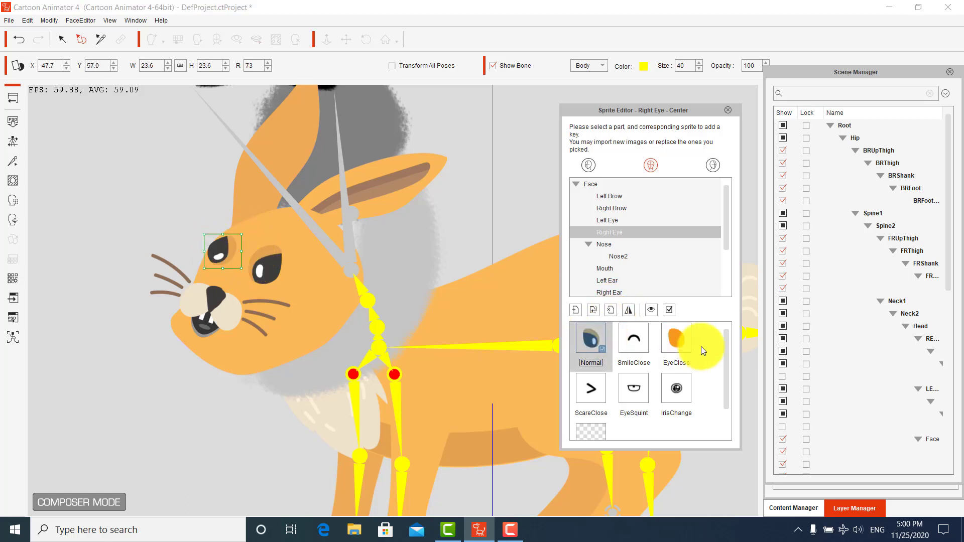
click(687, 342)
click(597, 336)
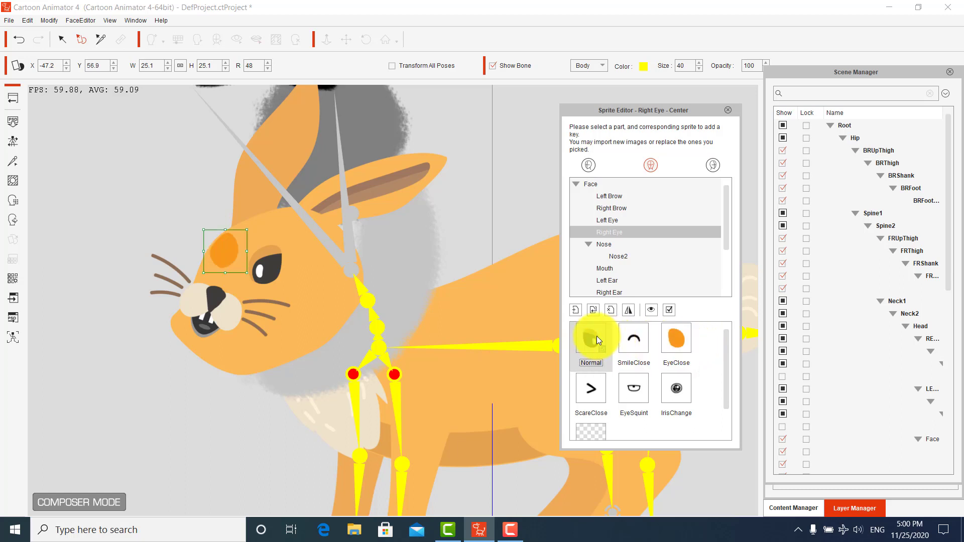
click(670, 338)
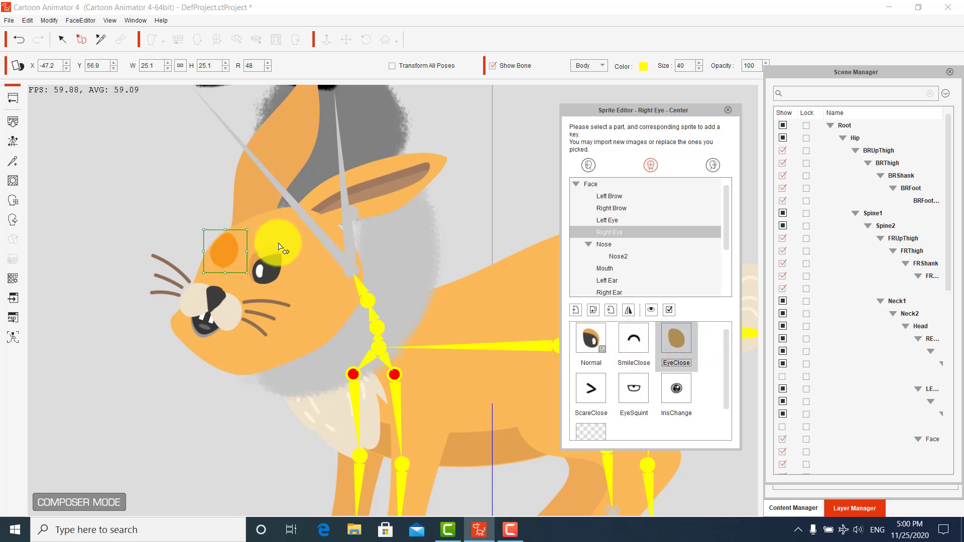
click(250, 234)
click(251, 232)
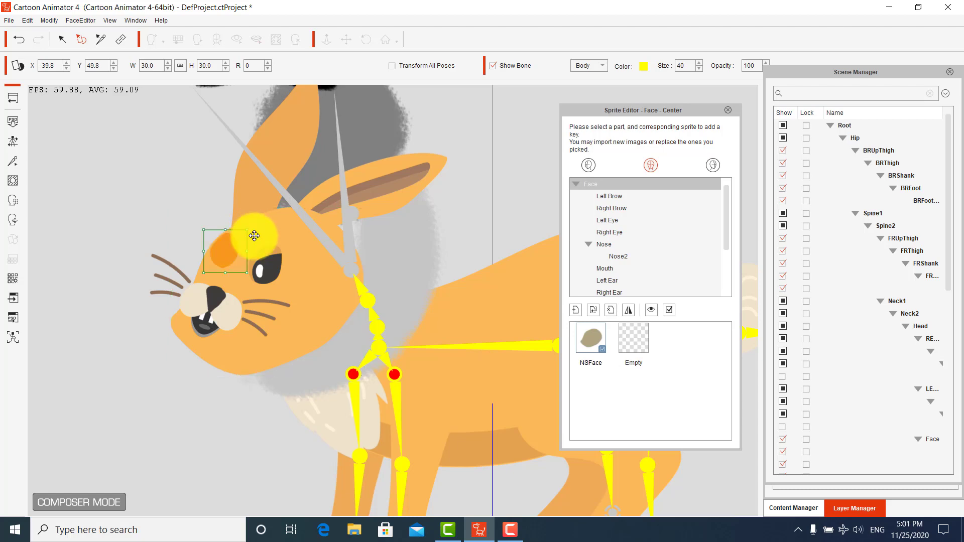
Rotate the right eye's EyeClose sprite to 75 in the Sprite Editor.
drag(250, 234, 254, 247)
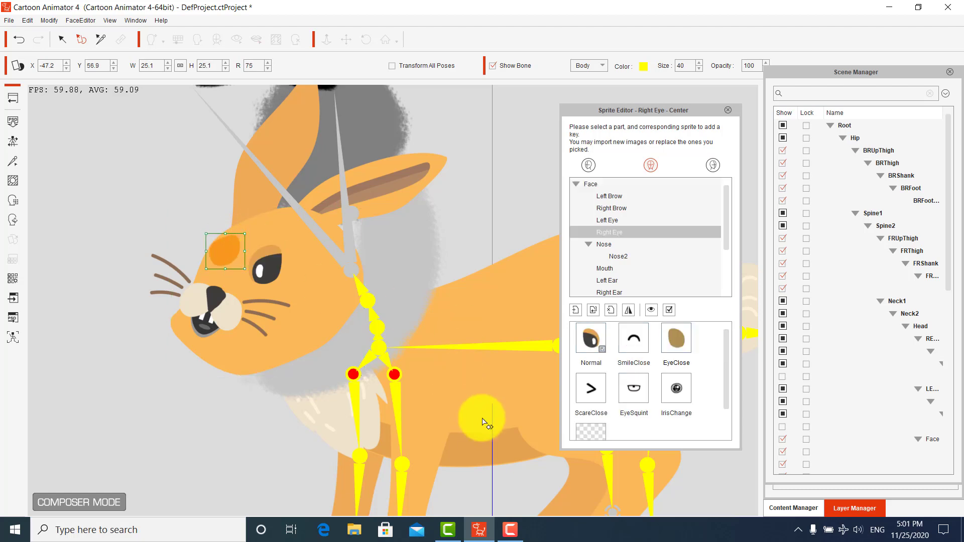
click(509, 533)
click(914, 463)
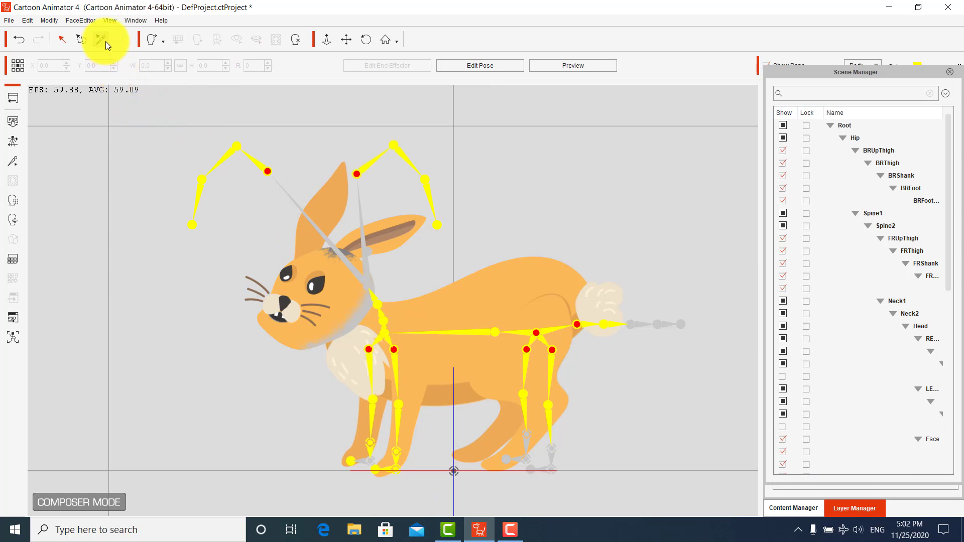
Start bone editing and move the Neck1 bone to about X -34.1, Y 41.1, at the base of the rabbit's head.
click(106, 41)
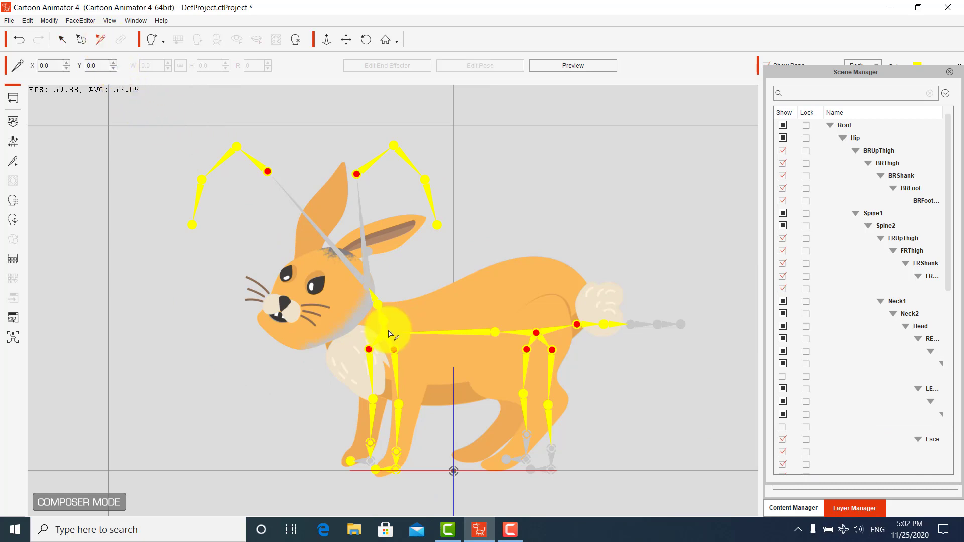
click(382, 315)
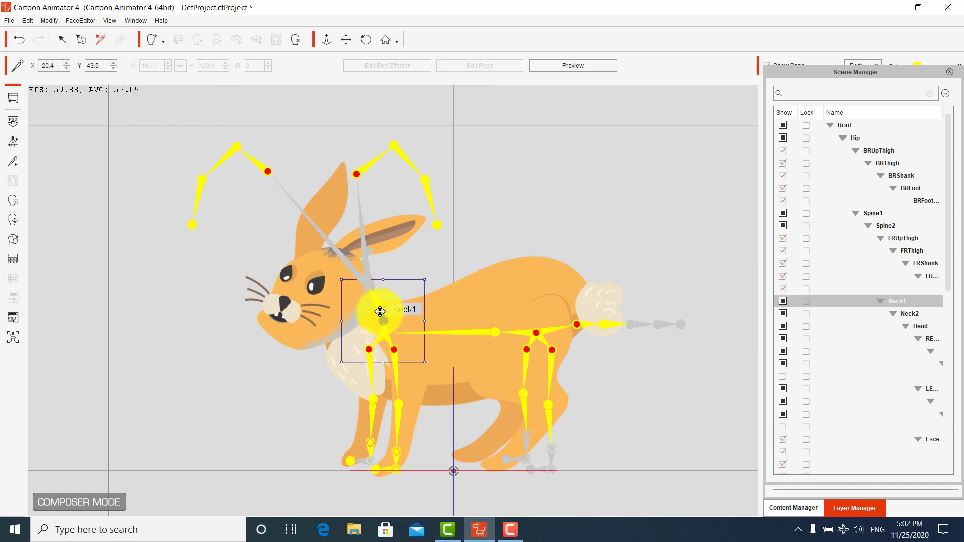
drag(380, 312, 335, 320)
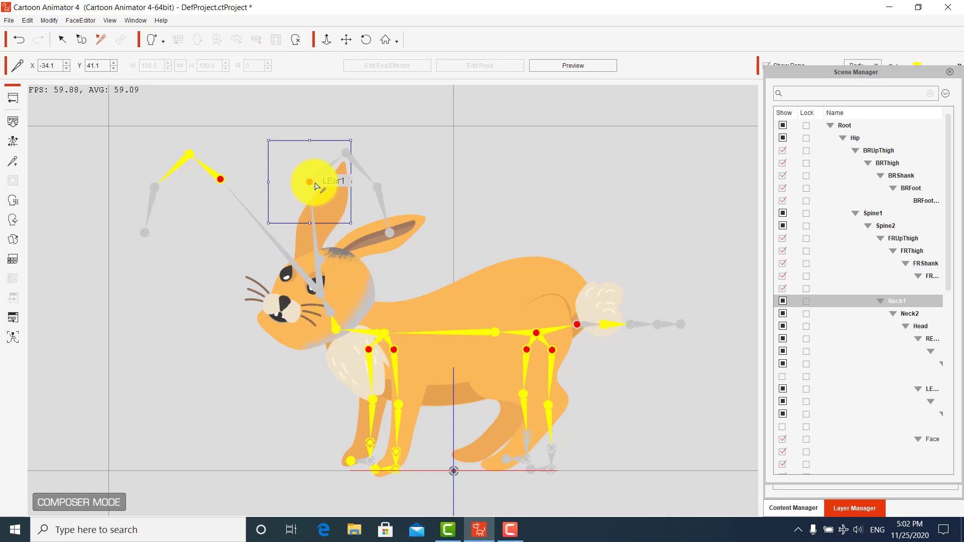
Move the LEar1 bone to about X -30.5, Y 64.0 and the REar1 bone to about X -42.6, Y 64.8, at the ear bases.
drag(313, 187, 348, 248)
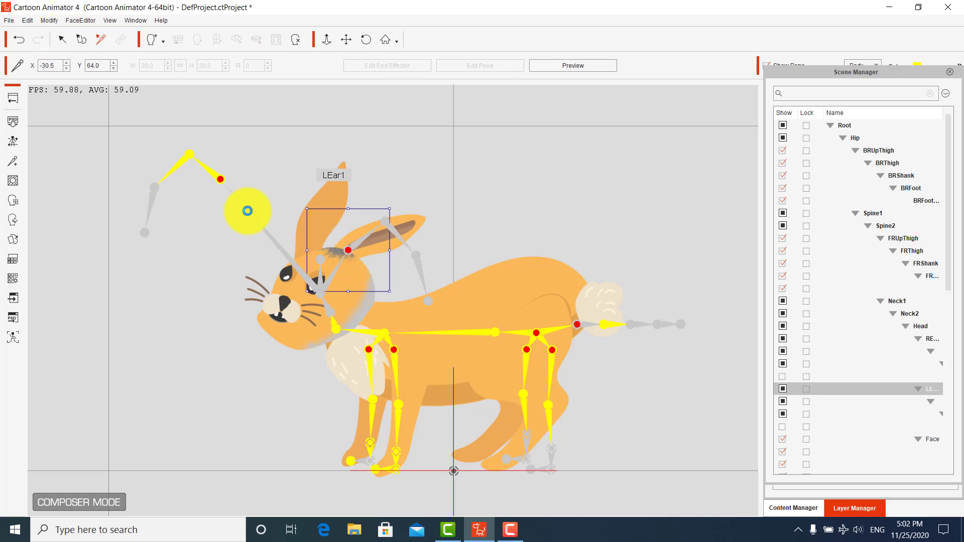
click(220, 180)
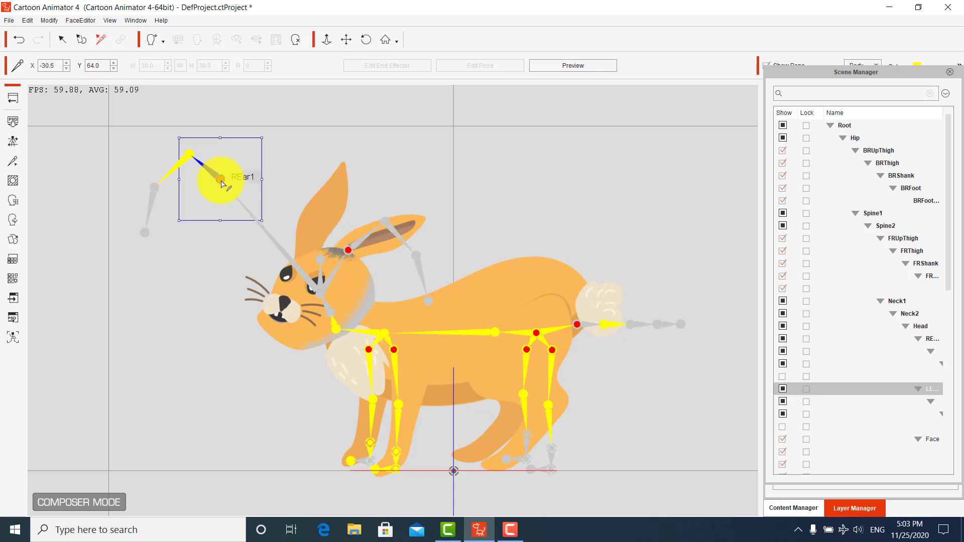
drag(222, 180, 307, 247)
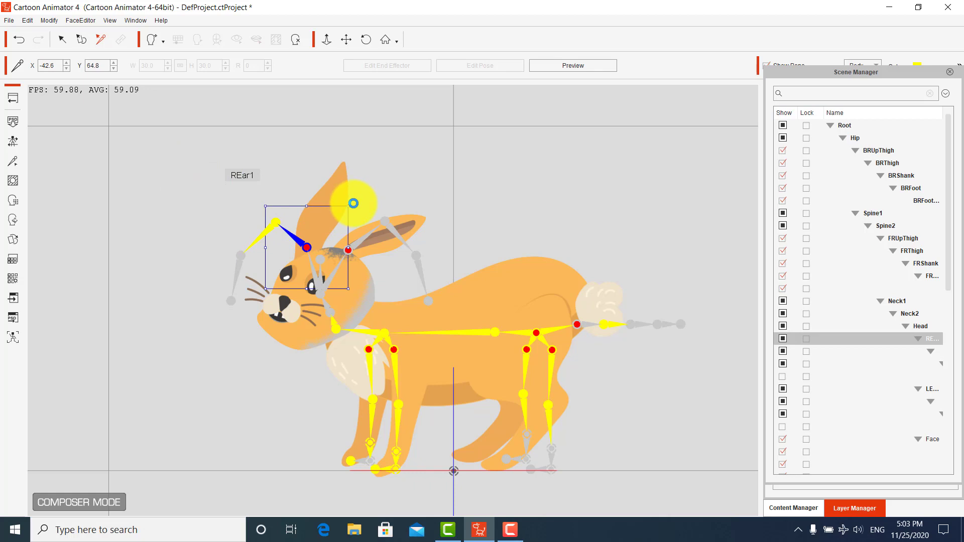
Rotate the REar1 and REar2 bones upward so the right-ear bone chain follows the upright ear.
drag(354, 204, 307, 207)
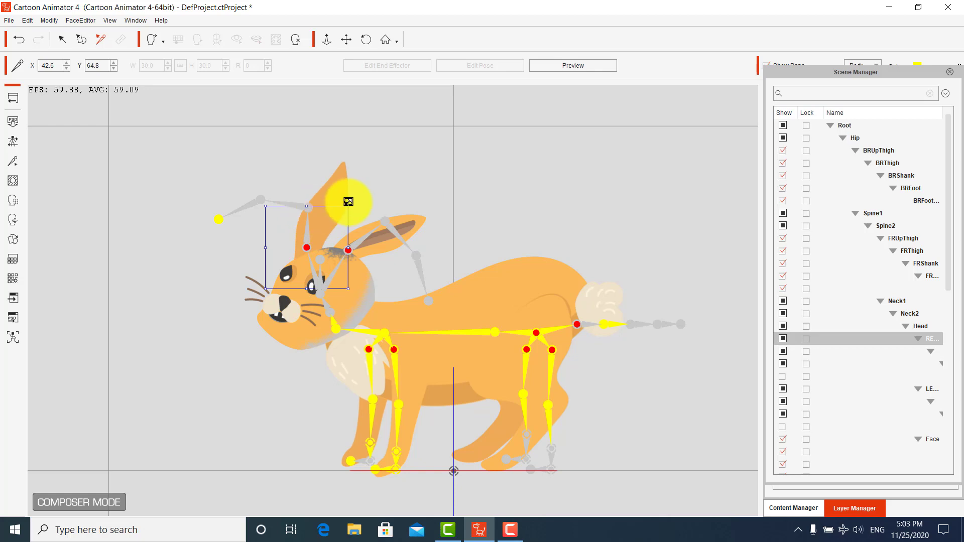
click(287, 205)
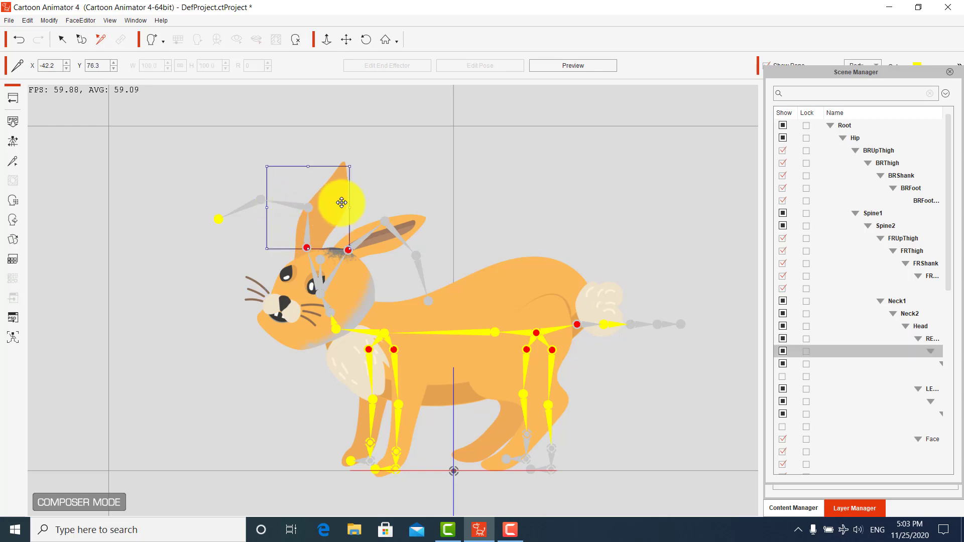
drag(362, 193, 299, 278)
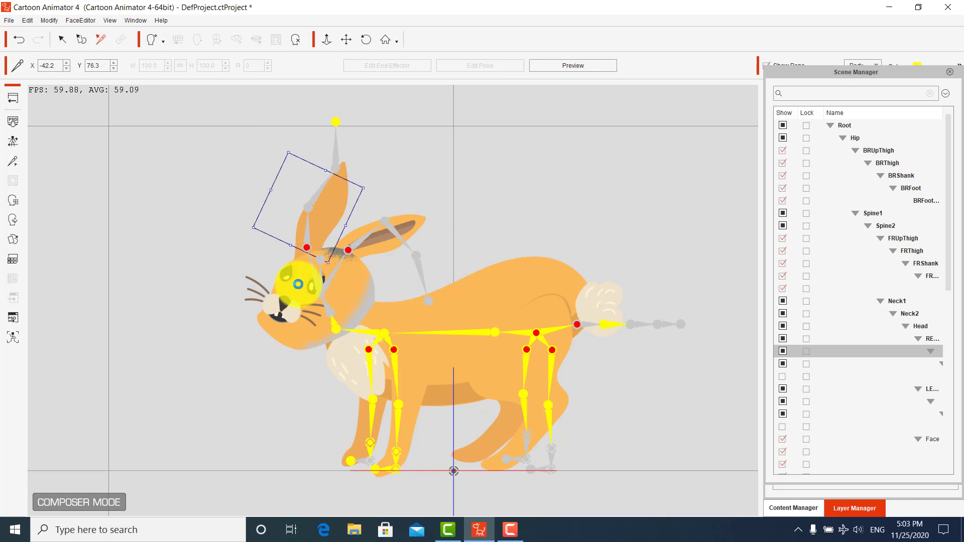
Rotate the LEar2 bone so the left-ear bone chain follows the backward-pointing ear, then deselect it.
click(412, 245)
drag(404, 243, 431, 188)
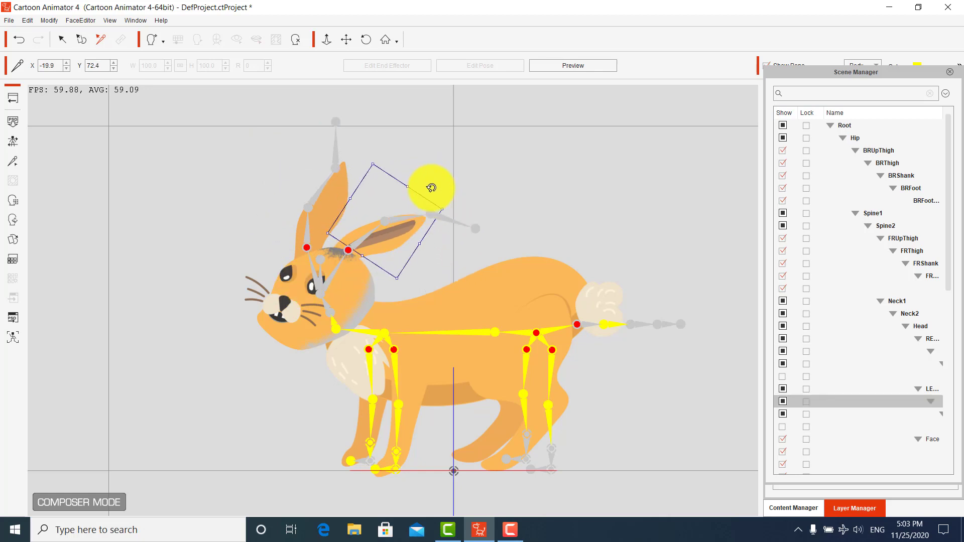
click(483, 156)
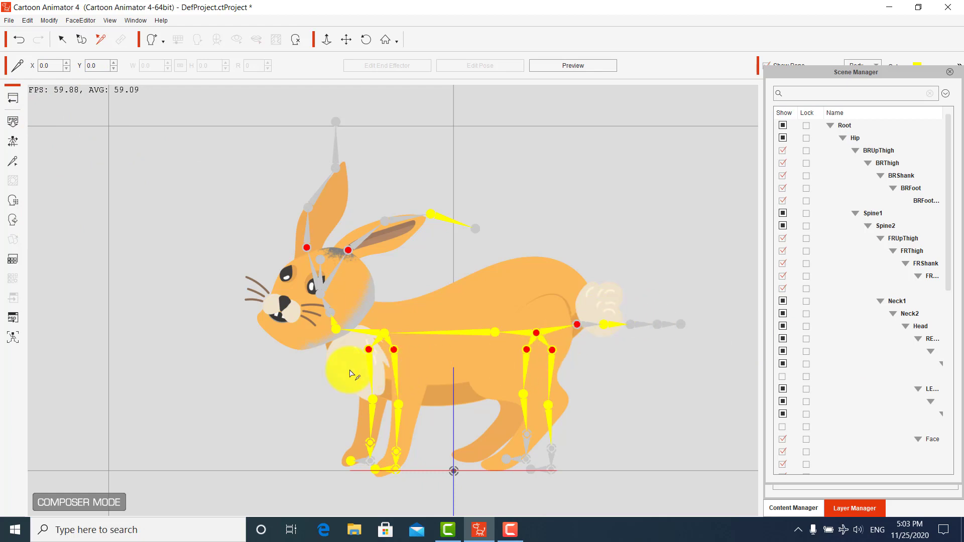
Close the Scene Manager, collapse all layers in the Layer Manager and move Tail1_Layer directly below Hip_Layer.
click(950, 72)
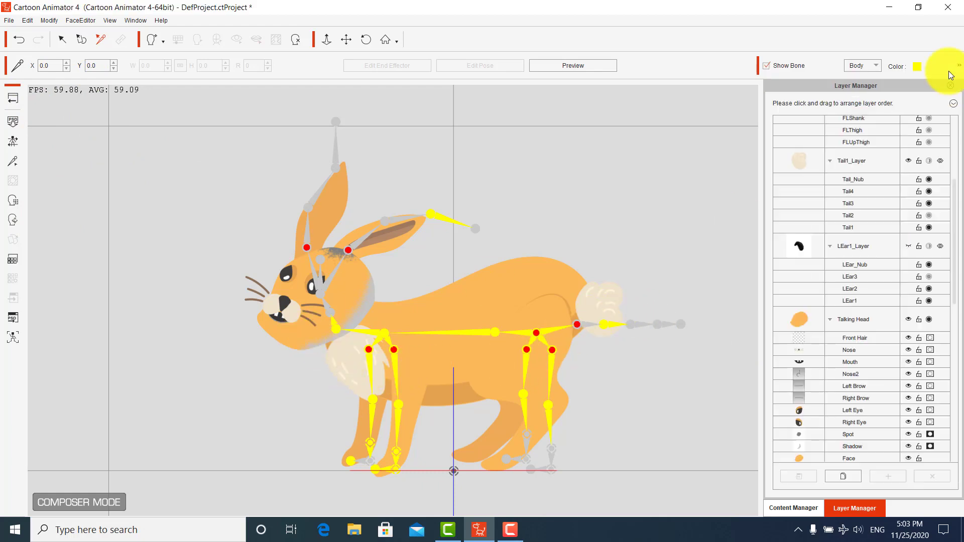
click(952, 104)
click(926, 168)
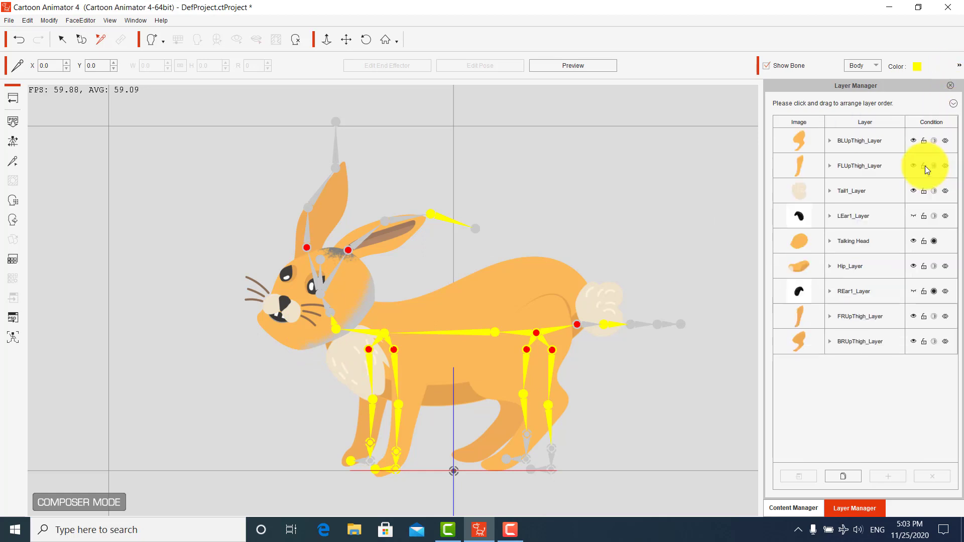
drag(857, 193, 828, 293)
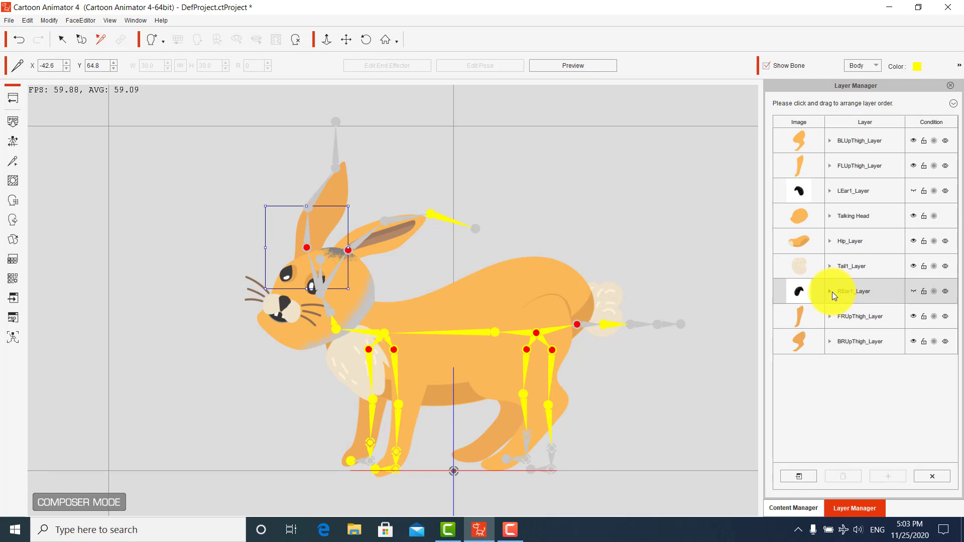
click(829, 294)
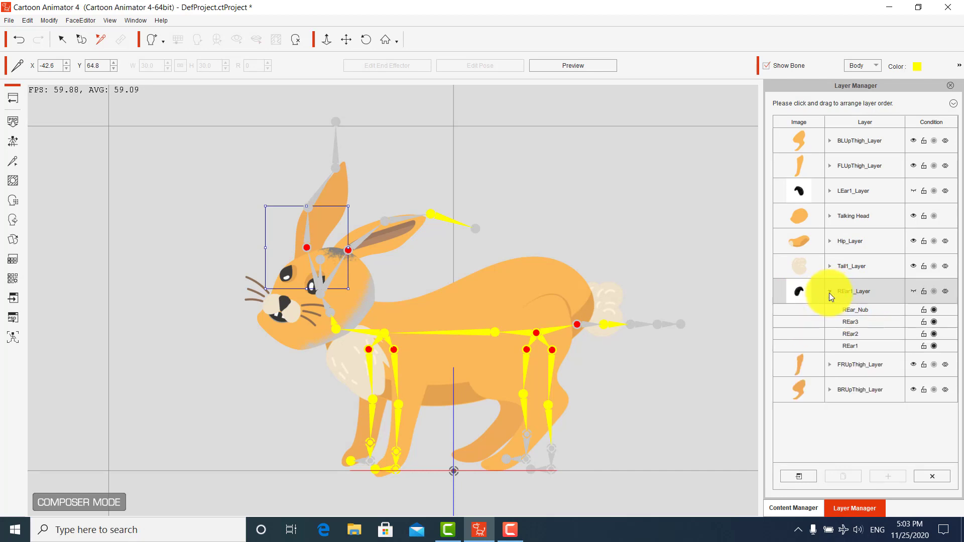
click(830, 294)
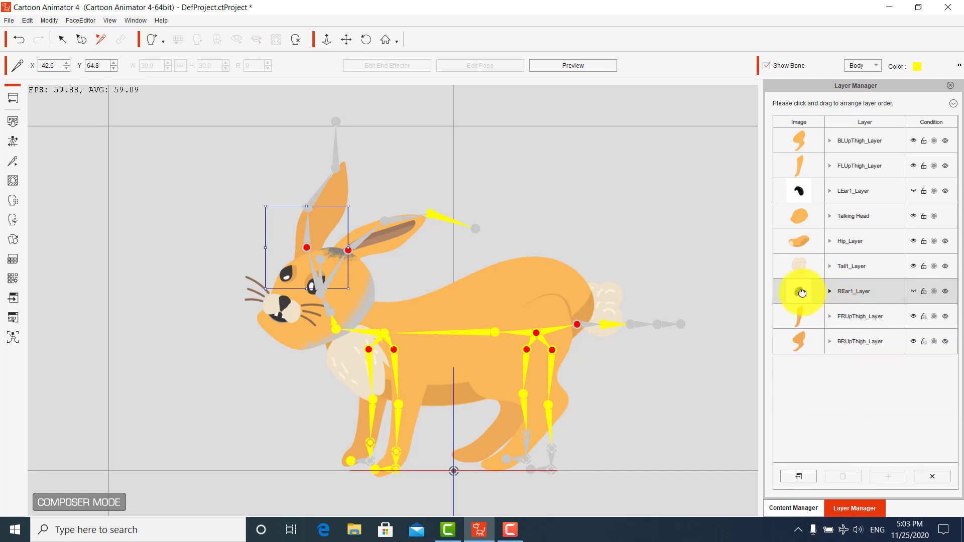
click(805, 297)
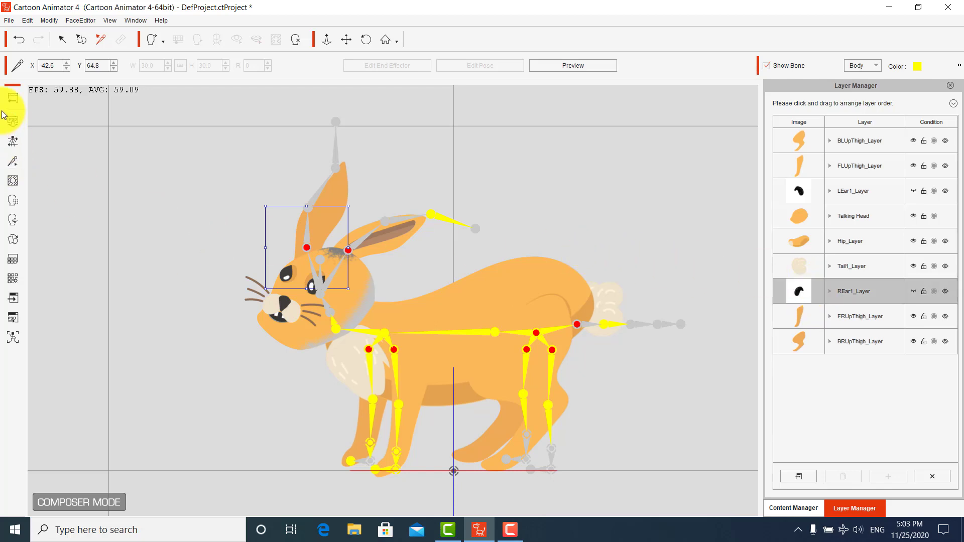
Return to Stage mode and select the rabbit character.
click(12, 98)
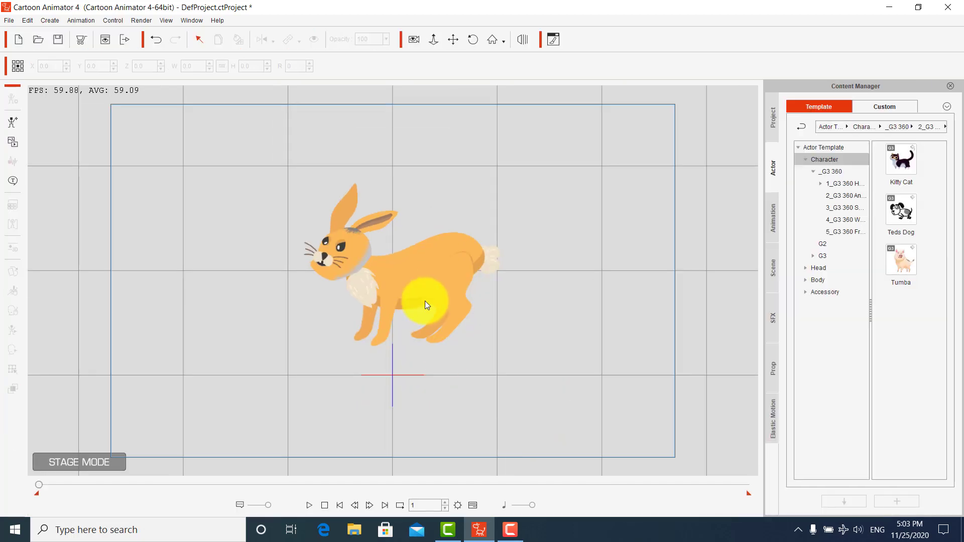
click(425, 300)
click(511, 528)
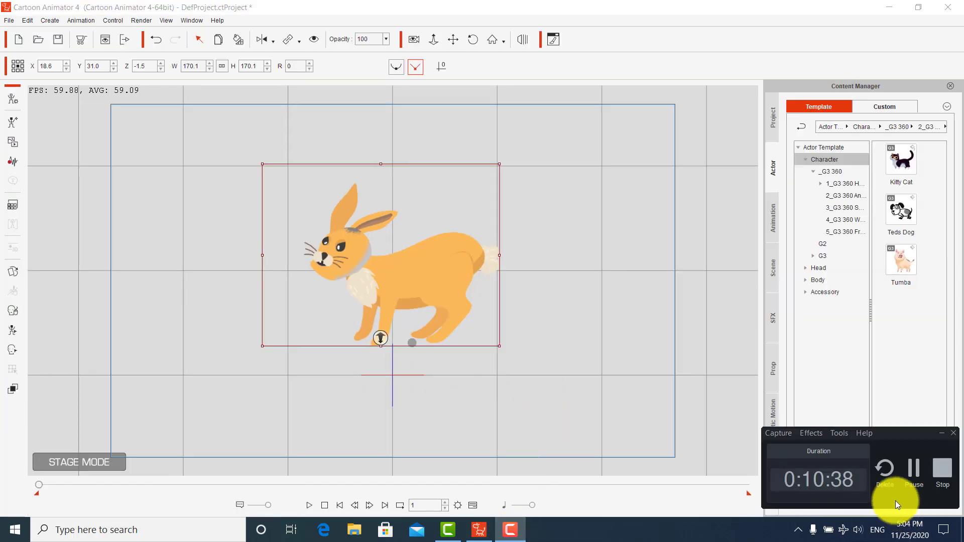
click(913, 469)
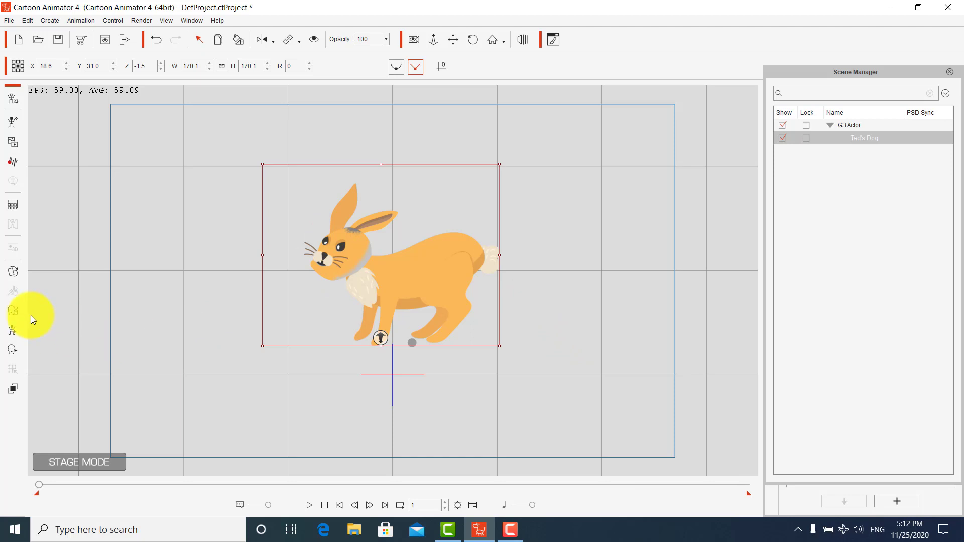
Preview the rabbit's facial animation with Face Puppet, stop the preview and close Face Puppet.
click(13, 310)
click(747, 251)
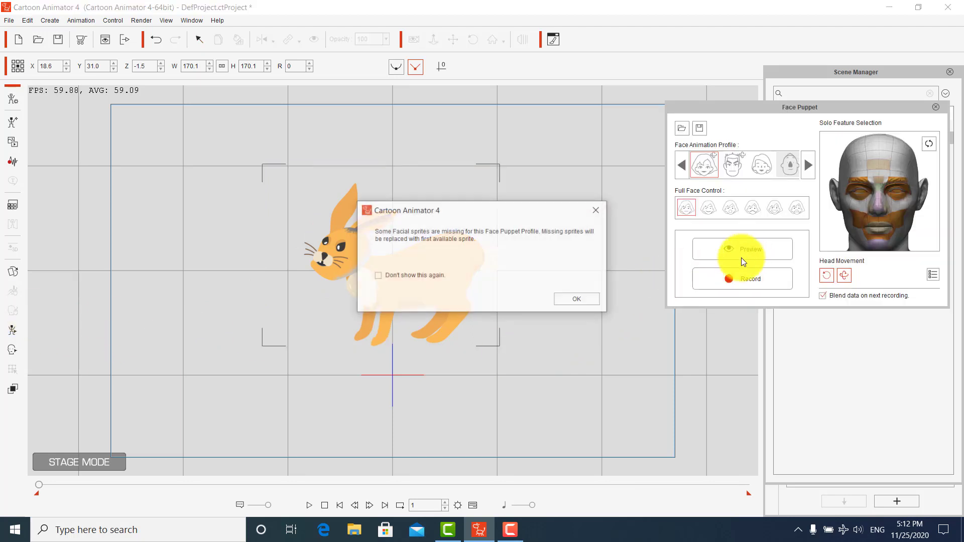
click(561, 300)
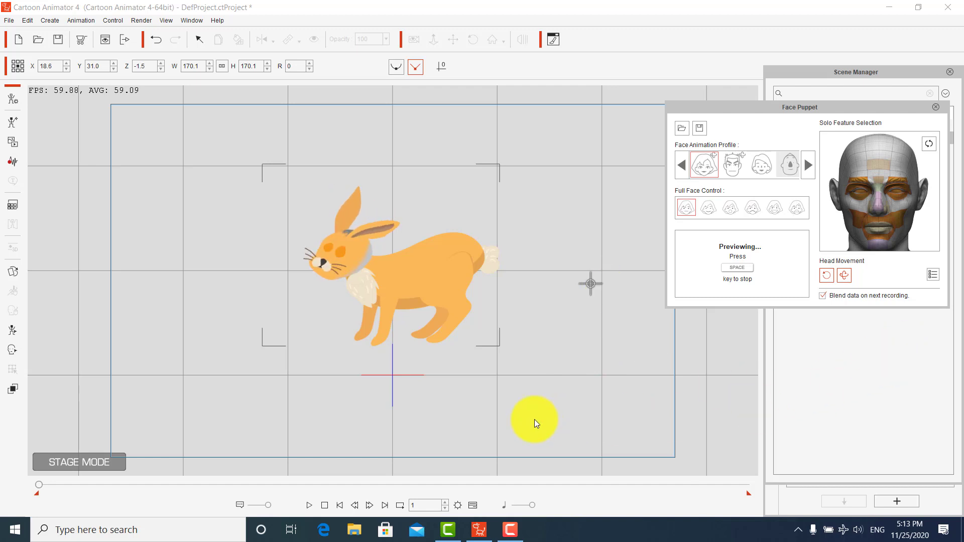
key(space)
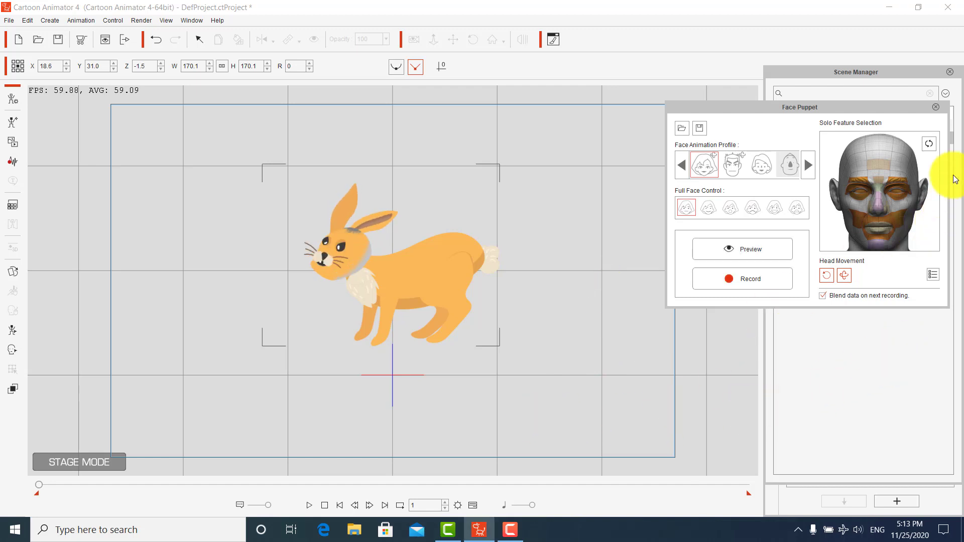
click(935, 107)
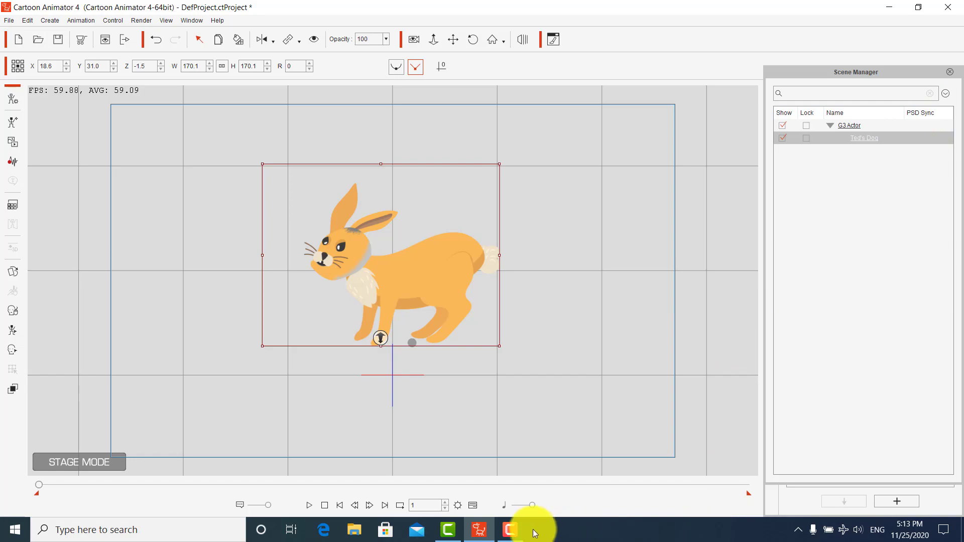